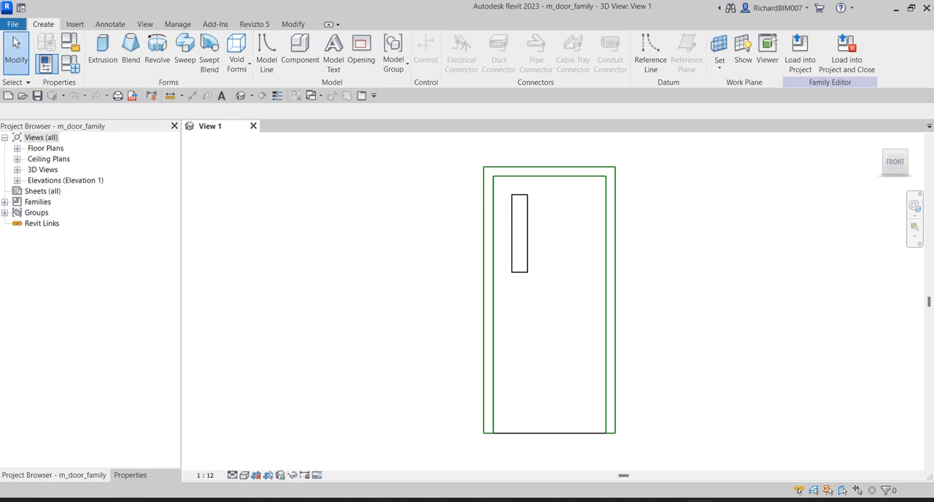
Set the 3D view of the door to Fine detail level and the Shaded visual style
{"action": "middle_click_drag", "start_coordinate": [574, 298], "coordinate": [554, 404], "text": "shift"}
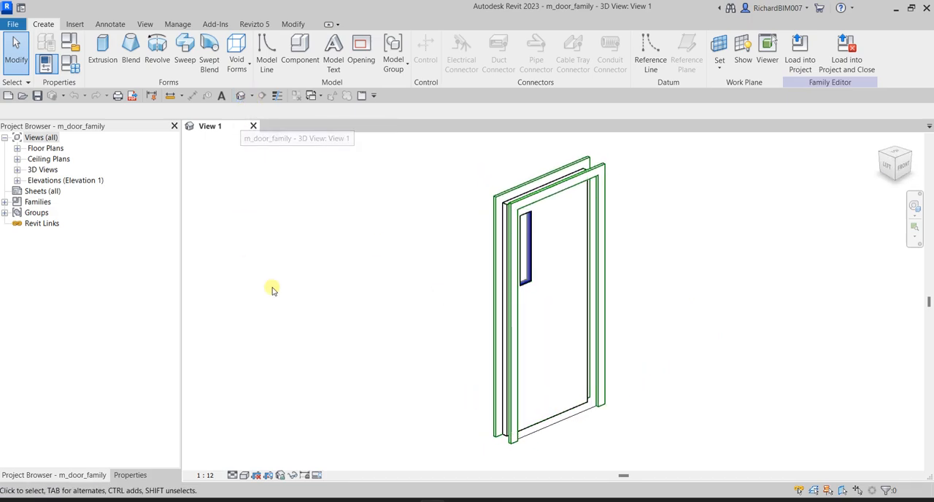
{"action": "left_click", "coordinate": [233, 475]}
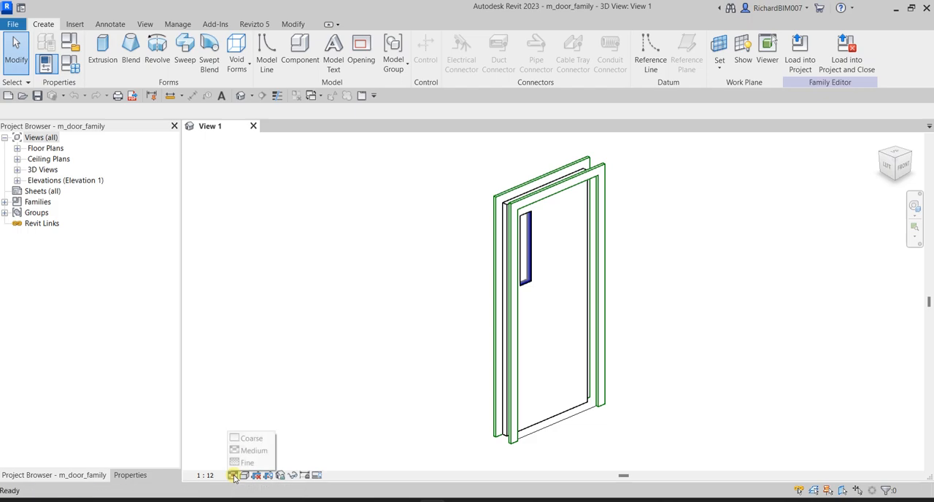
{"action": "left_click", "coordinate": [244, 463]}
{"action": "left_click", "coordinate": [245, 475]}
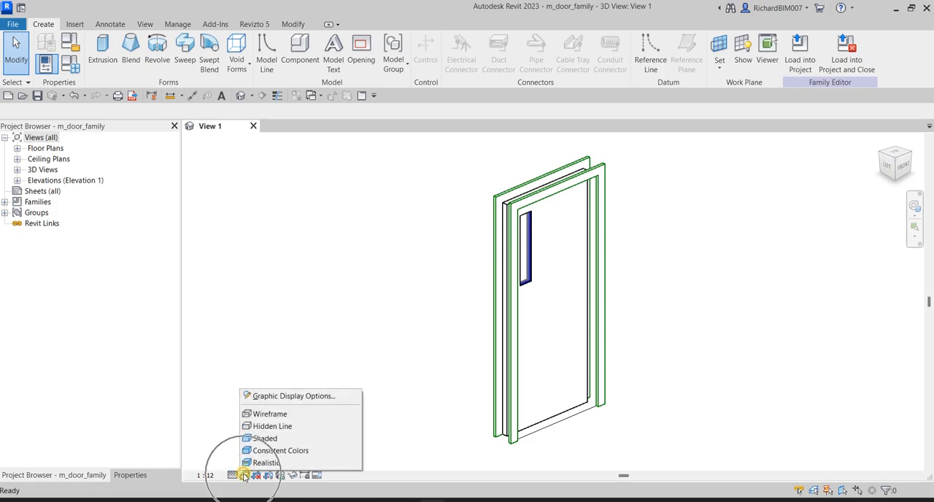
{"action": "left_click", "coordinate": [266, 438]}
{"action": "mouse_move", "coordinate": [658, 256]}
{"action": "middle_mouse_down", "text": "shift"}
{"action": "mouse_move", "coordinate": [714, 297]}
{"action": "mouse_move", "coordinate": [506, 273]}
{"action": "mouse_move", "coordinate": [746, 296]}
{"action": "middle_mouse_up", "text": "shift"}
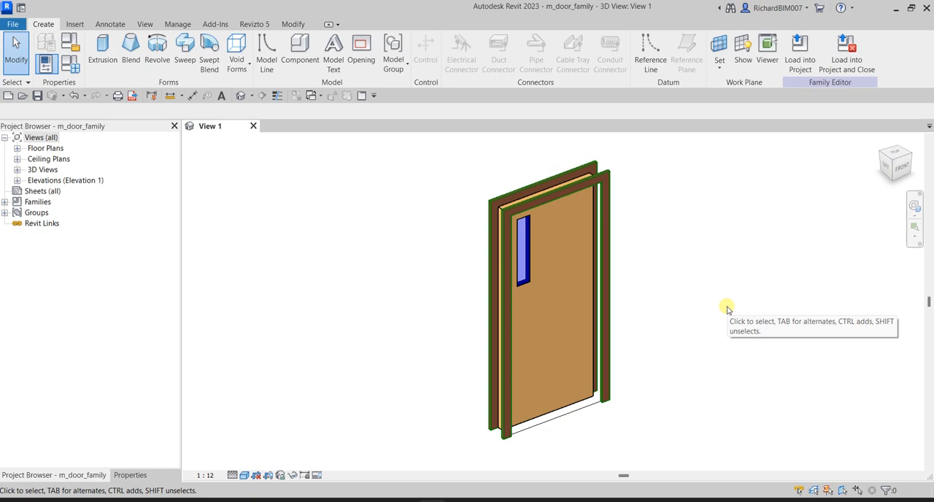
{"action": "middle_click_drag", "start_coordinate": [559, 394], "coordinate": [513, 383], "text": "shift"}
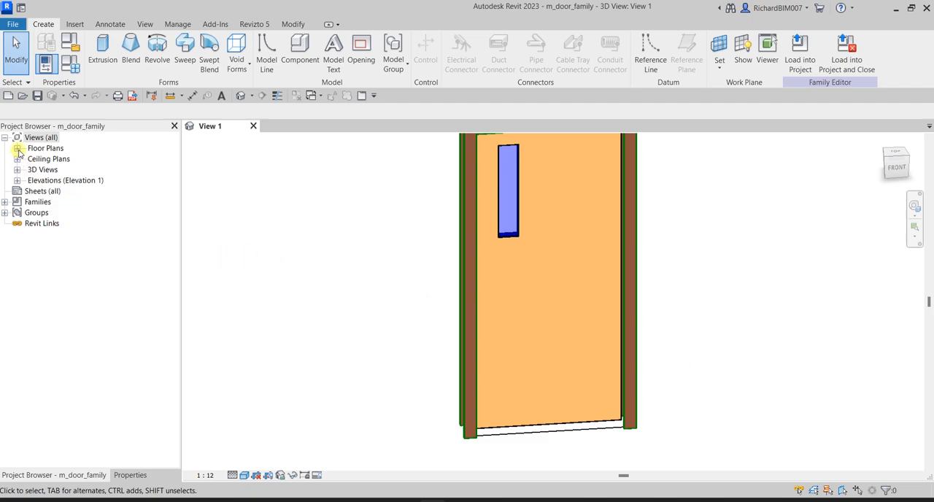
Open the Ground floor plan view and examine the door's plan layout and dimensions
{"action": "left_click", "coordinate": [17, 181]}
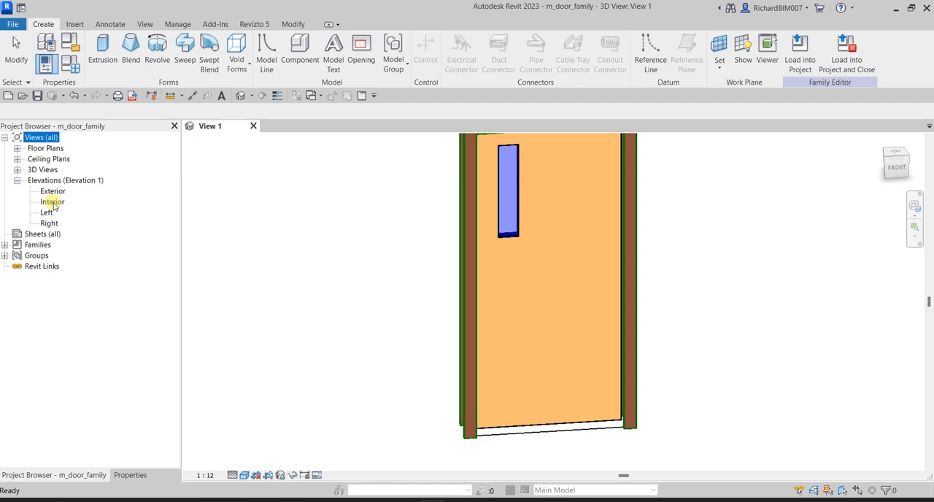
{"action": "left_click", "coordinate": [18, 148]}
{"action": "double_click", "coordinate": [53, 159]}
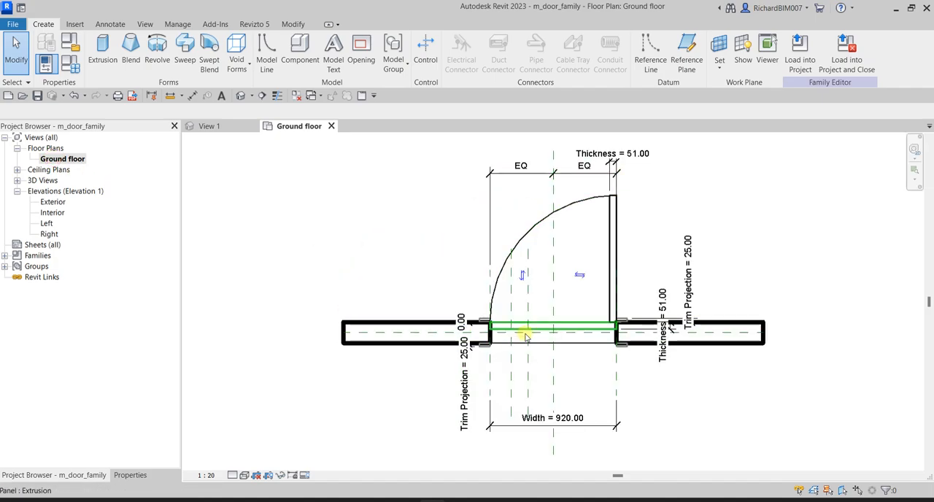
{"action": "scroll", "coordinate": [757, 382], "scroll_direction": "down", "scroll_amount": 2}
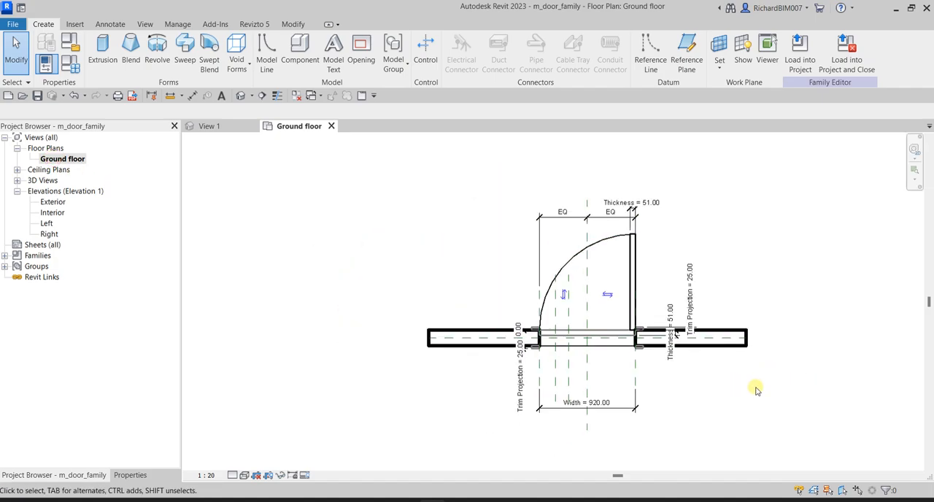
{"action": "middle_click_drag", "start_coordinate": [756, 381], "coordinate": [667, 355]}
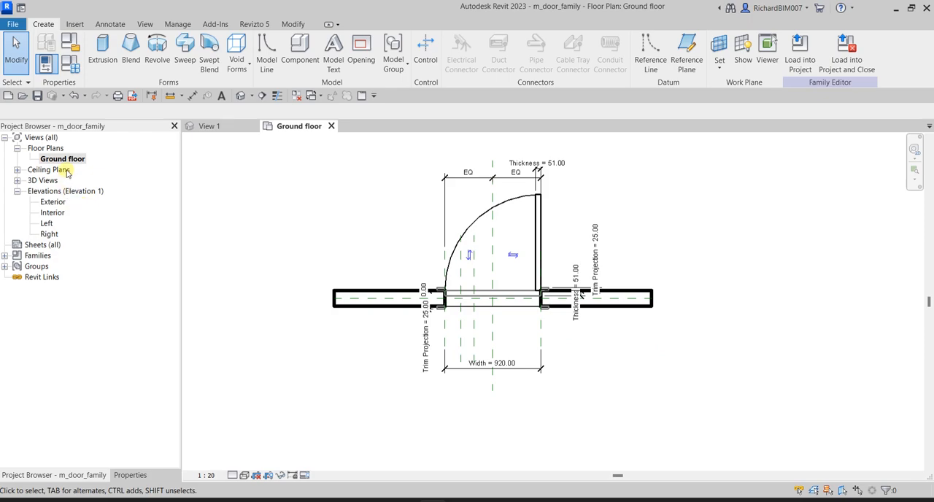
Open the Interior elevation view of the door family
{"action": "double_click", "coordinate": [51, 213]}
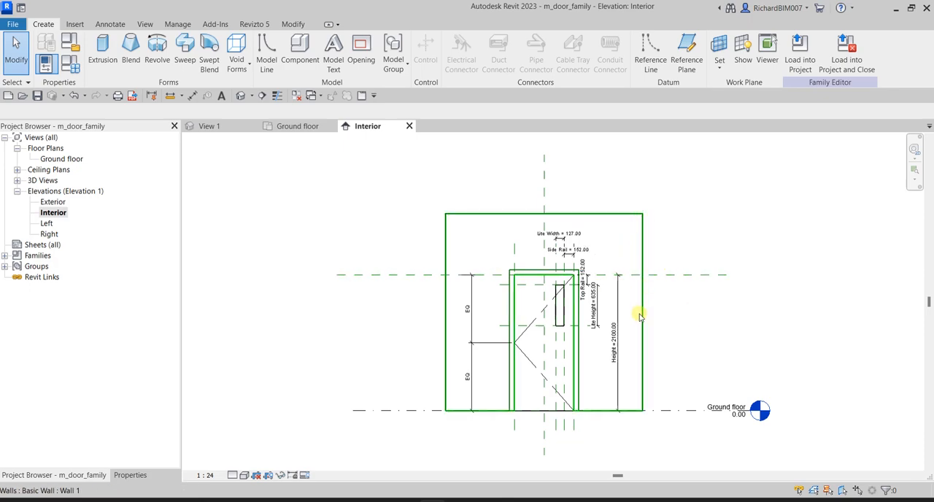
{"action": "scroll", "coordinate": [609, 312], "scroll_direction": "up", "scroll_amount": 3}
{"action": "scroll", "coordinate": [309, 246], "scroll_direction": "down", "scroll_amount": 1}
{"action": "scroll", "coordinate": [417, 236], "scroll_direction": "down", "scroll_amount": 1}
{"action": "scroll", "coordinate": [394, 307], "scroll_direction": "down", "scroll_amount": 2}
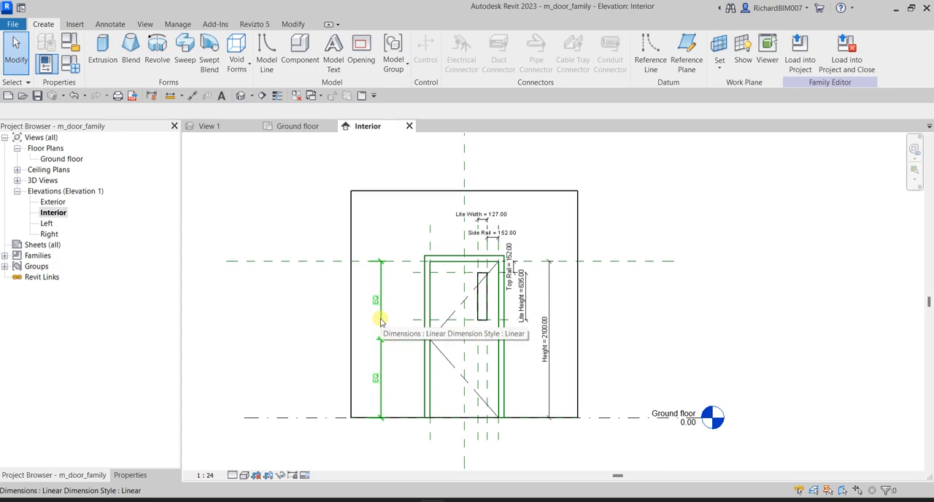
{"action": "middle_click_drag", "start_coordinate": [590, 347], "coordinate": [625, 340]}
{"action": "middle_click_drag", "start_coordinate": [647, 309], "coordinate": [613, 308]}
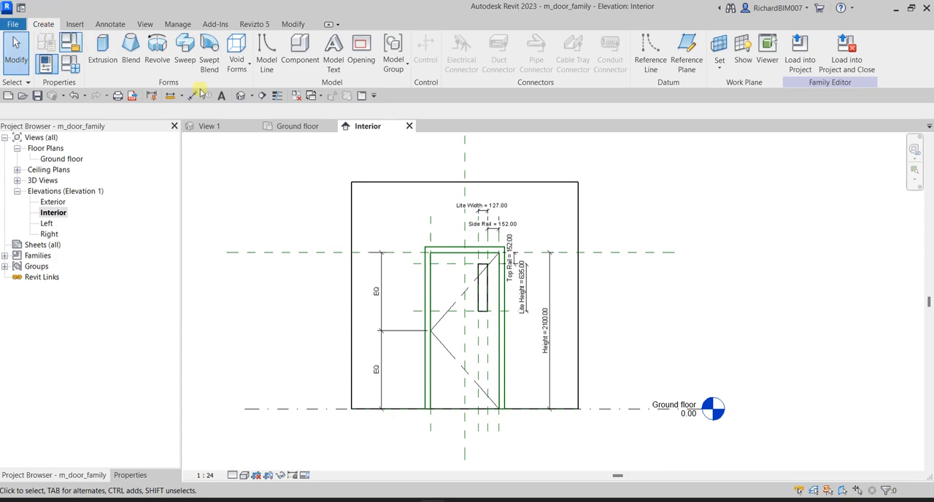
Draw a horizontal reference plane across the lower part of the door, about 500 mm above the Ground floor level
{"action": "key", "text": "ctrl"}
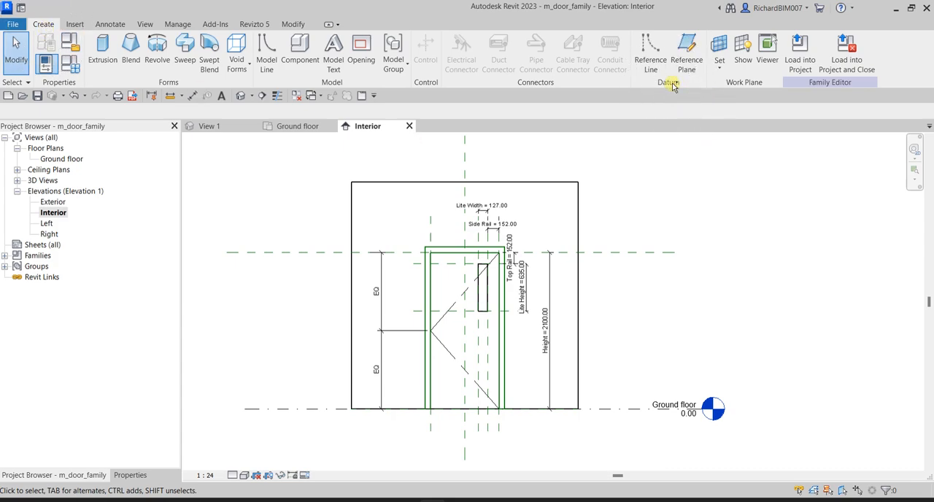
{"action": "key", "text": "ctrl"}
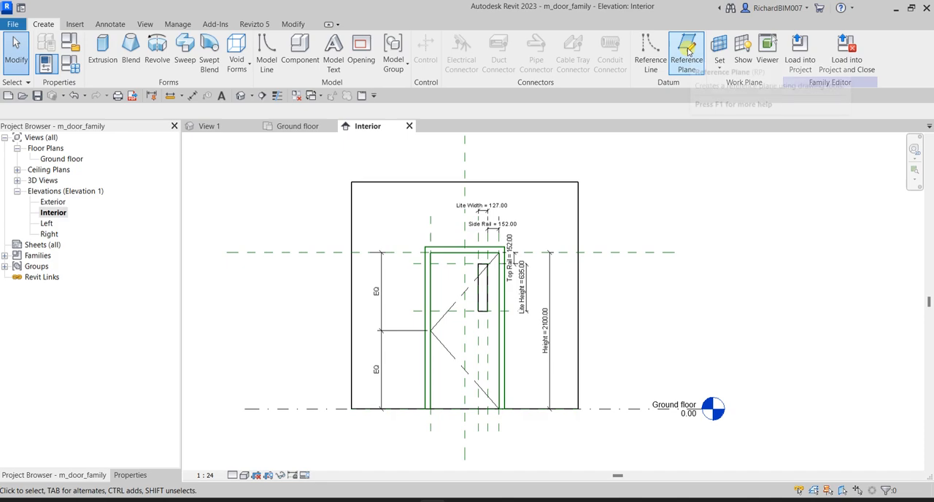
{"action": "key", "text": "ctrl"}
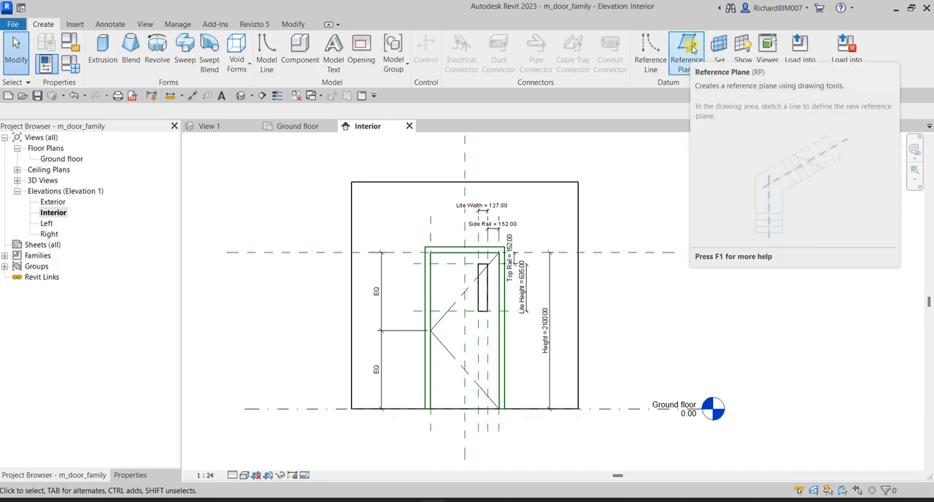
{"action": "key", "text": "ctrl"}
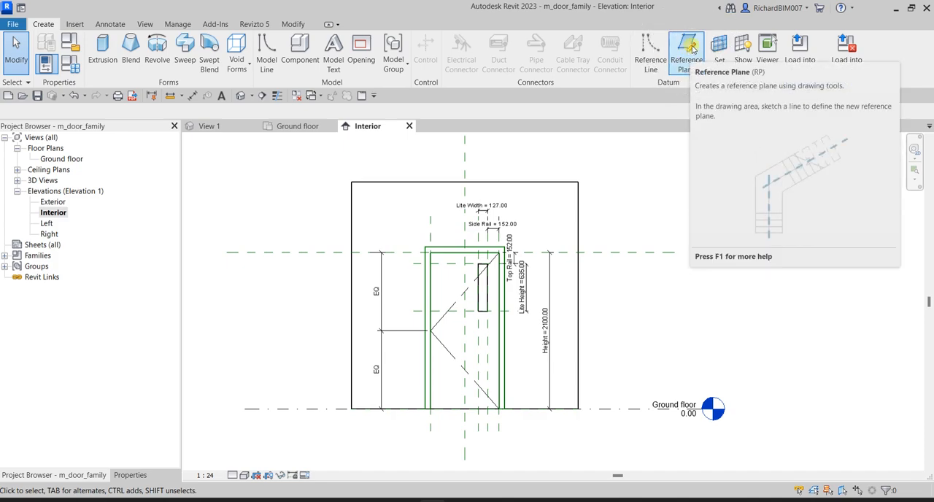
{"action": "left_click", "coordinate": [687, 50]}
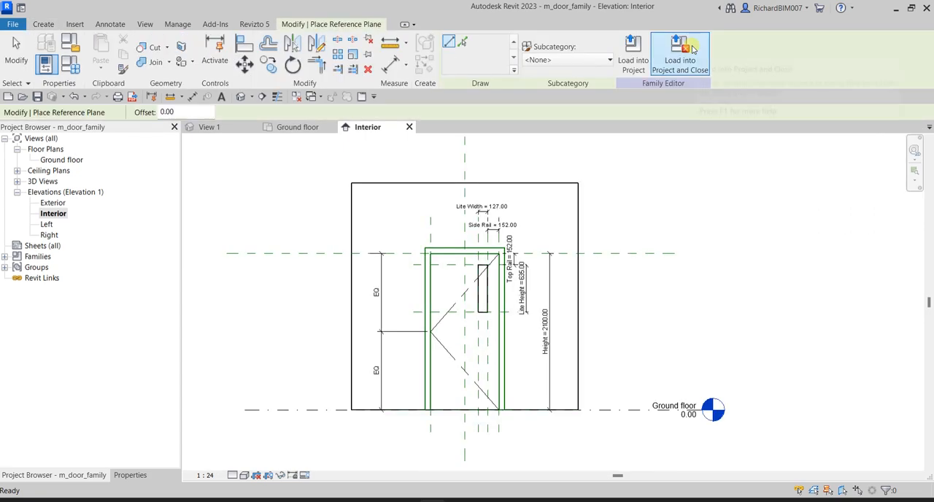
{"action": "key", "text": "ctrl"}
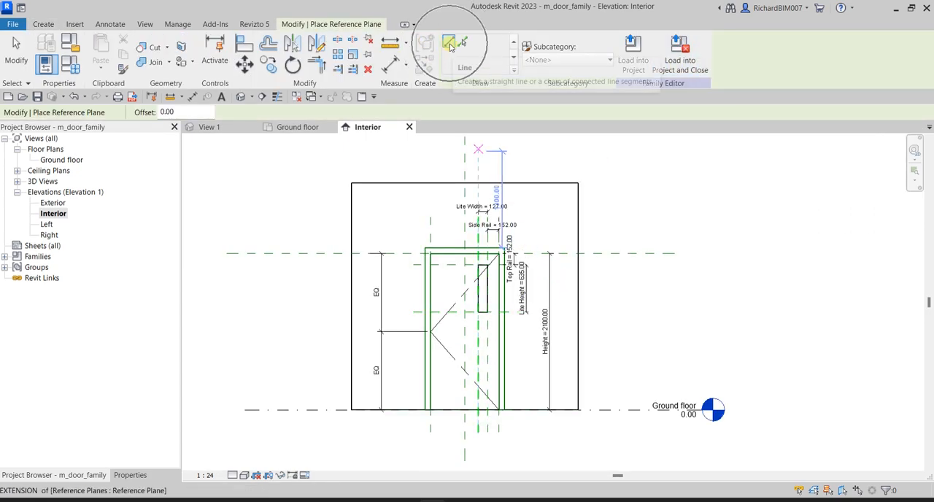
{"action": "scroll", "coordinate": [417, 385], "scroll_direction": "up", "scroll_amount": 1}
{"action": "scroll", "coordinate": [377, 334], "scroll_direction": "up", "scroll_amount": 1}
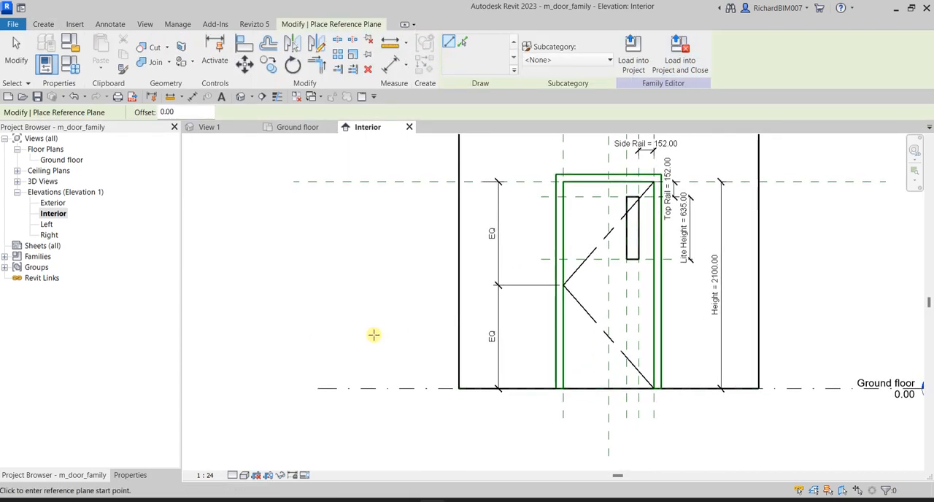
{"action": "left_click", "coordinate": [292, 333]}
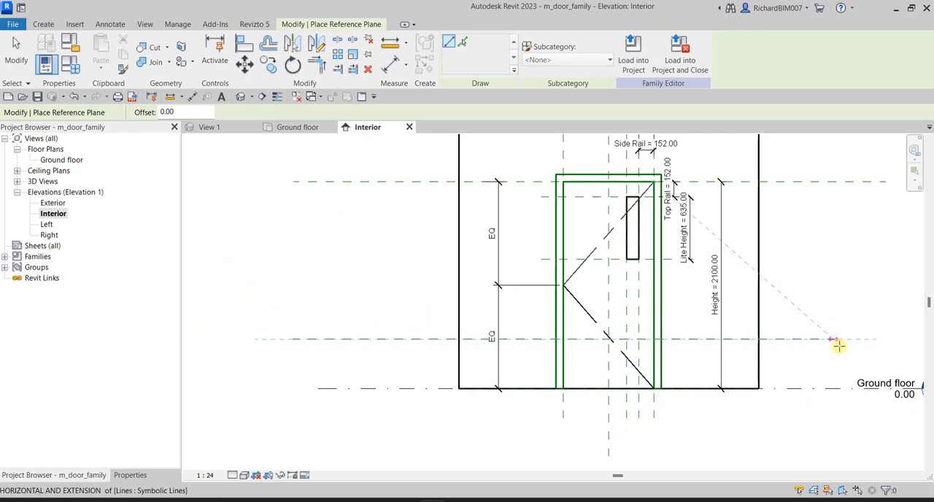
{"action": "scroll", "coordinate": [838, 345], "scroll_direction": "down", "scroll_amount": 1}
{"action": "left_click", "coordinate": [874, 338]}
{"action": "key", "text": "Escape"}
{"action": "key", "text": "Escape"}
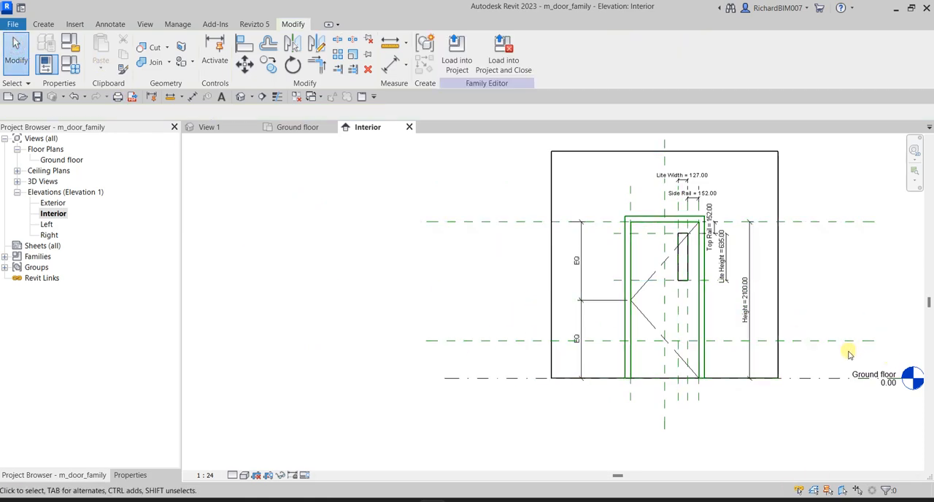
{"action": "left_click", "coordinate": [497, 341]}
{"action": "middle_click_drag", "start_coordinate": [818, 399], "coordinate": [663, 358]}
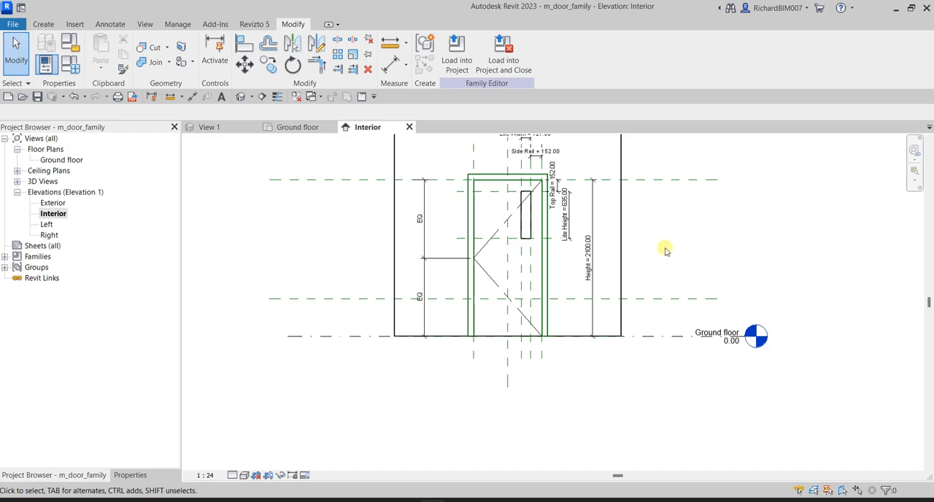
Place an aligned dimension from the Ground floor level to the new reference plane, outside the wall edge
{"action": "middle_click_drag", "start_coordinate": [646, 241], "coordinate": [681, 274]}
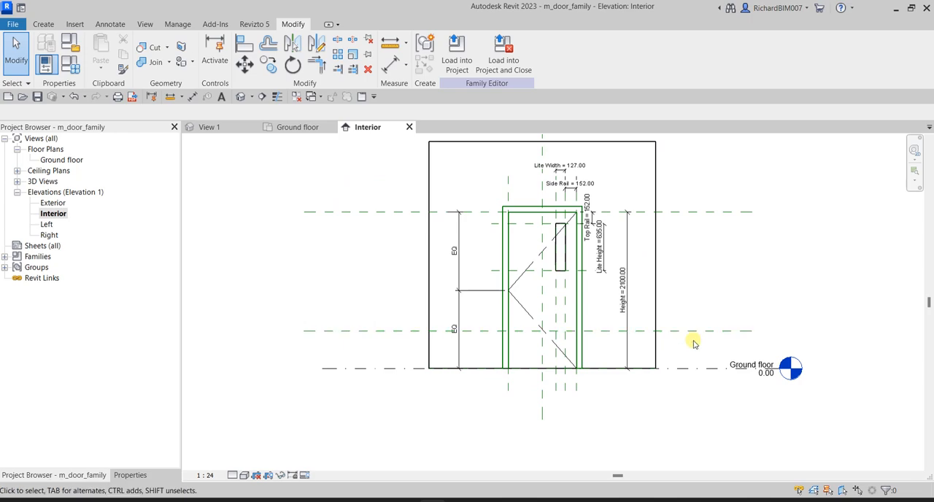
{"action": "scroll", "coordinate": [690, 336], "scroll_direction": "up", "scroll_amount": 2}
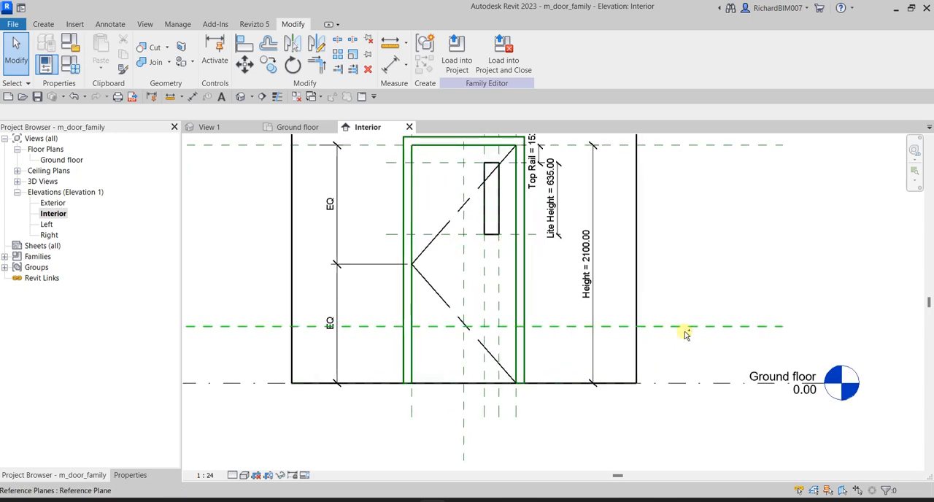
{"action": "left_click", "coordinate": [389, 67]}
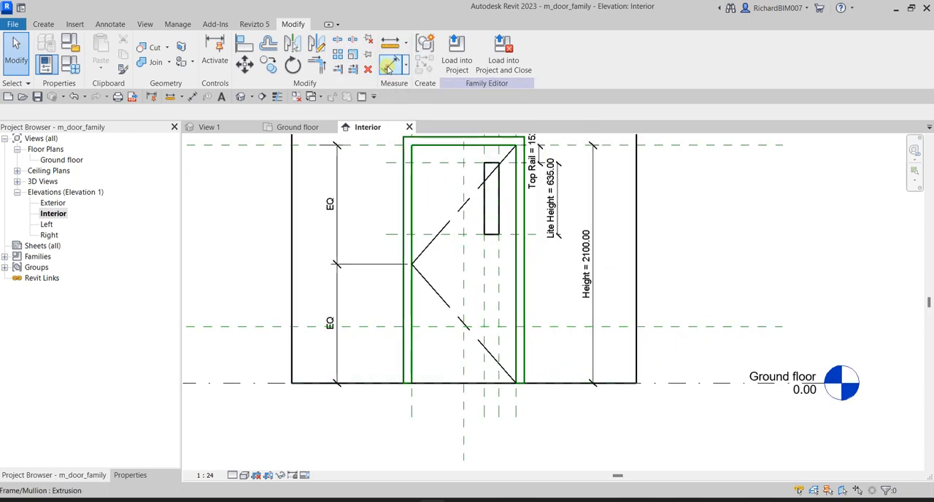
{"action": "left_click", "coordinate": [685, 382]}
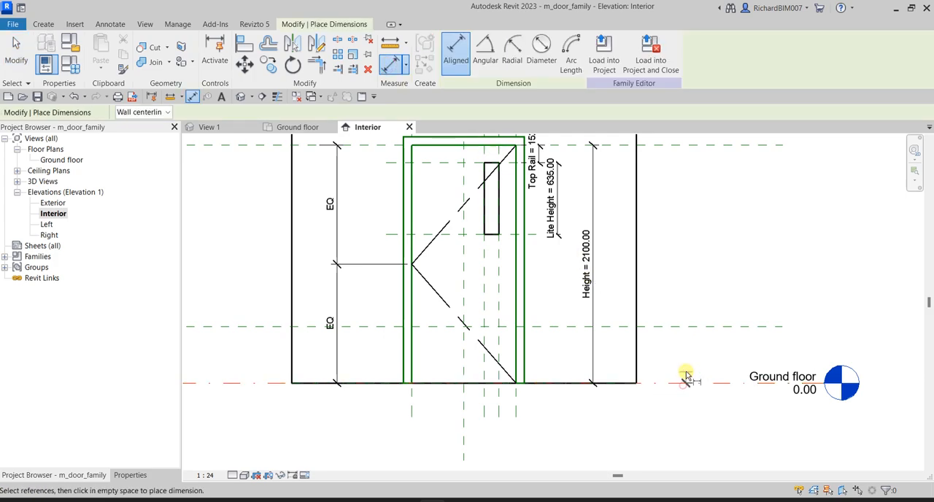
{"action": "left_click", "coordinate": [681, 327]}
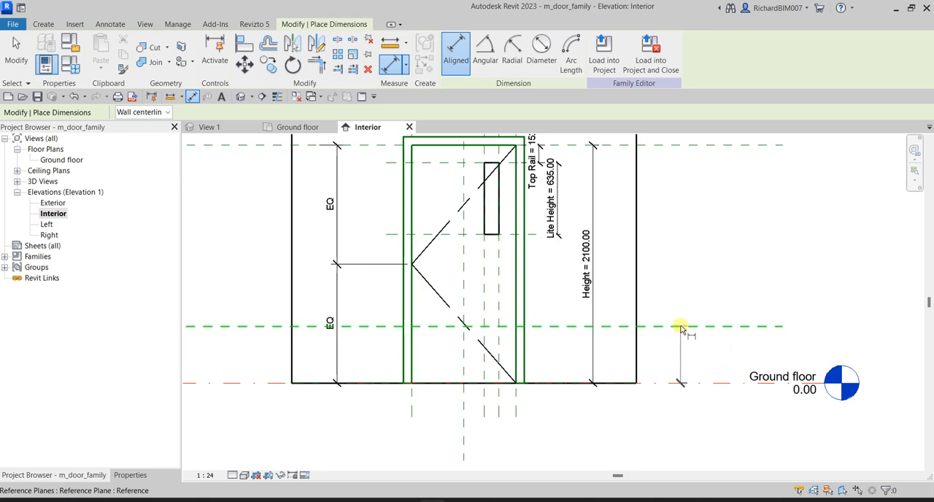
{"action": "left_click", "coordinate": [687, 255]}
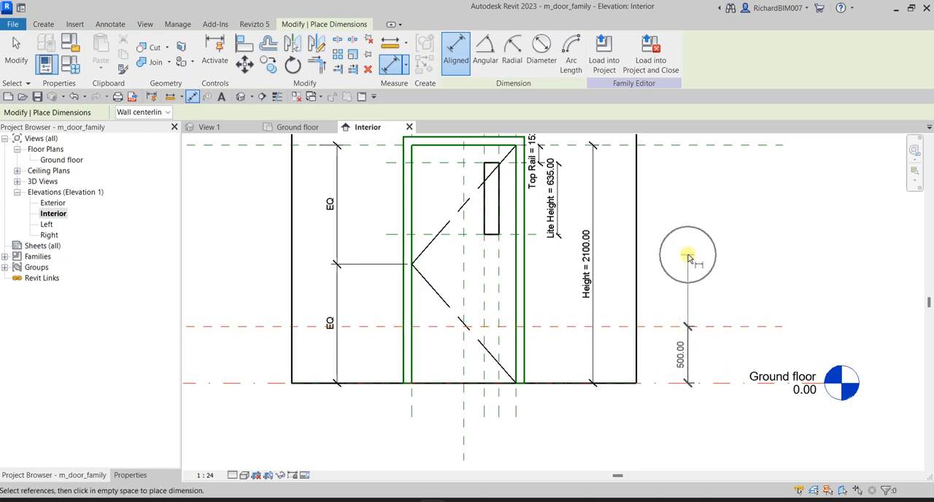
{"action": "left_click", "coordinate": [687, 257]}
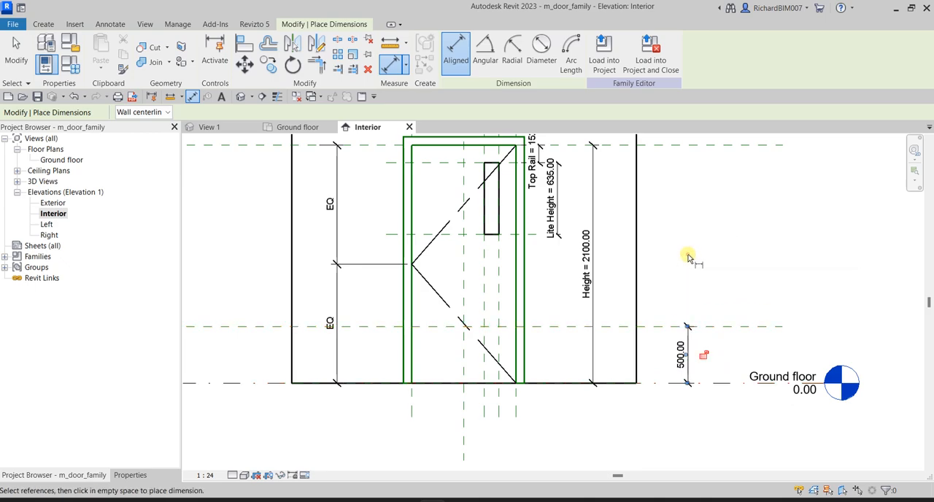
{"action": "left_click", "coordinate": [16, 51]}
{"action": "left_click", "coordinate": [698, 359]}
Compare the labelled Height, Lite and Rail dimensions with the unlabelled dimension between the Ground floor level and the new reference plane
{"action": "left_click", "coordinate": [595, 294]}
{"action": "middle_click_drag", "start_coordinate": [595, 294], "coordinate": [608, 332]}
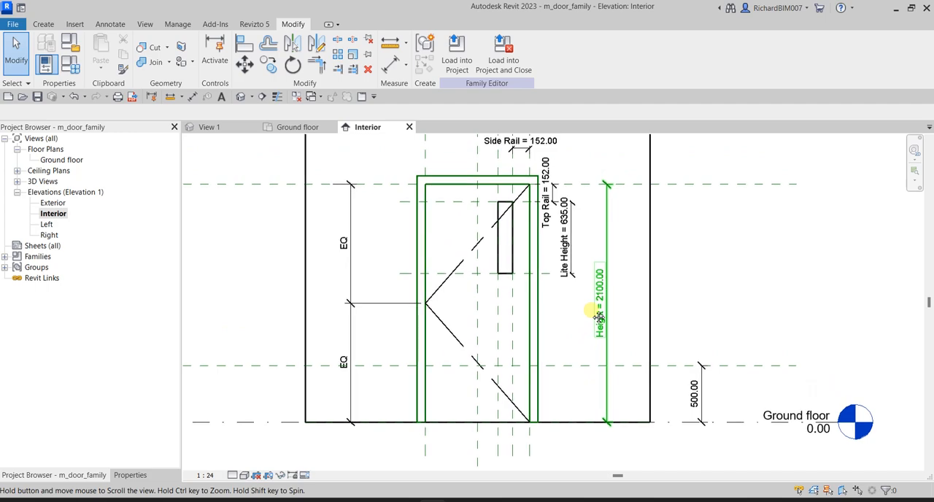
{"action": "middle_click_drag", "start_coordinate": [578, 258], "coordinate": [586, 290]}
{"action": "key", "text": "ctrl"}
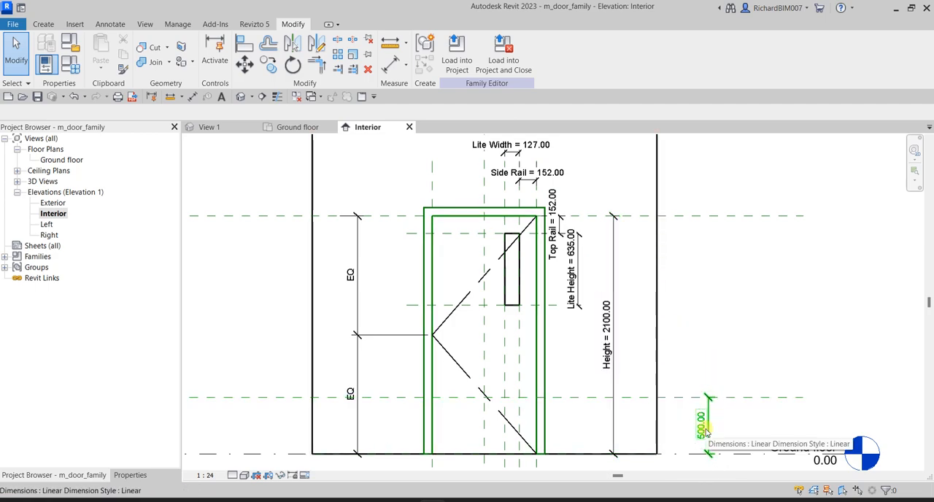
{"action": "scroll", "coordinate": [706, 432], "scroll_direction": "up", "scroll_amount": 2}
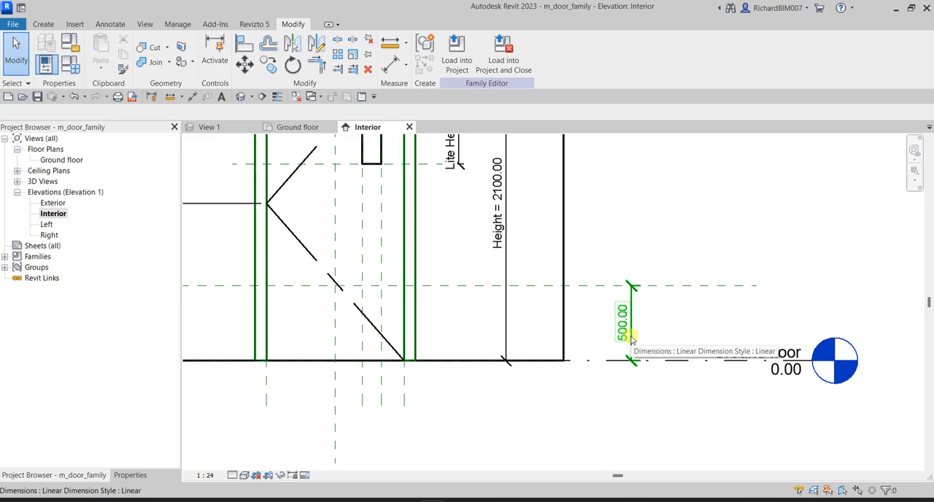
{"action": "scroll", "coordinate": [646, 301], "scroll_direction": "up", "scroll_amount": 1}
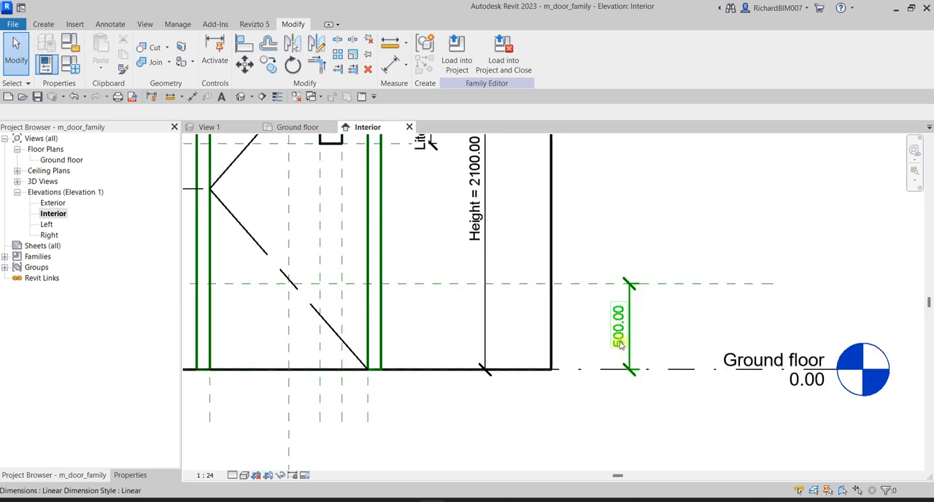
{"action": "middle_click_drag", "start_coordinate": [682, 316], "coordinate": [664, 357]}
{"action": "scroll", "coordinate": [440, 259], "scroll_direction": "down", "scroll_amount": 2}
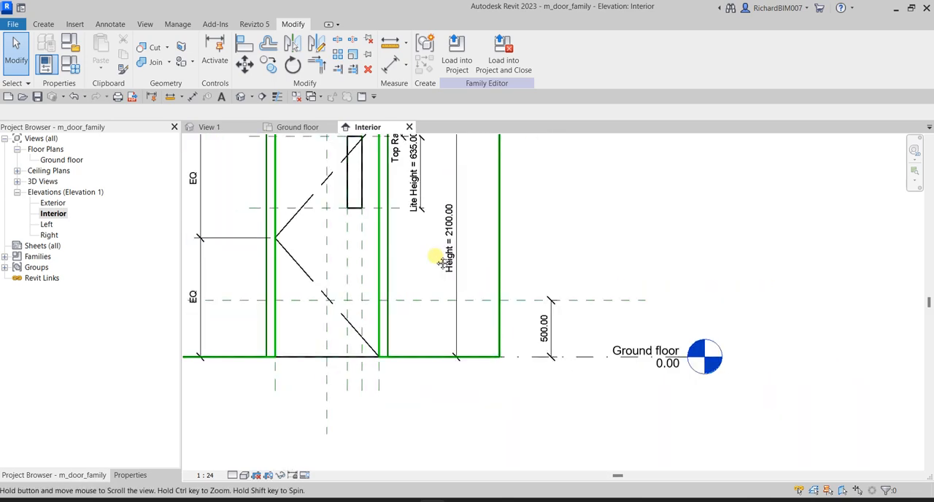
{"action": "middle_click_drag", "start_coordinate": [440, 261], "coordinate": [529, 364]}
{"action": "key", "text": "ctrl"}
{"action": "key", "text": "ctrl"}
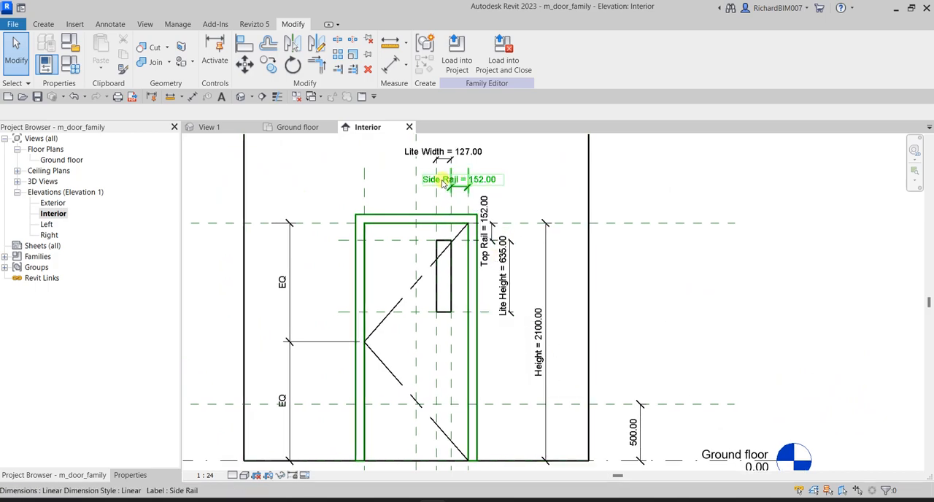
{"action": "middle_click_drag", "start_coordinate": [737, 414], "coordinate": [683, 286]}
{"action": "scroll", "coordinate": [588, 319], "scroll_direction": "up", "scroll_amount": 3}
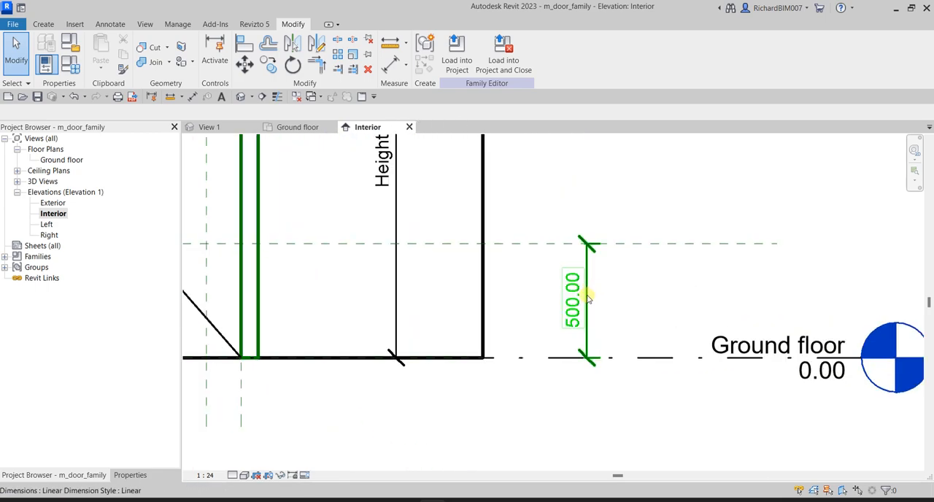
Label the dimension between the Ground floor level and the new reference plane with a new family type parameter named Kick Height
{"action": "left_click", "coordinate": [586, 299]}
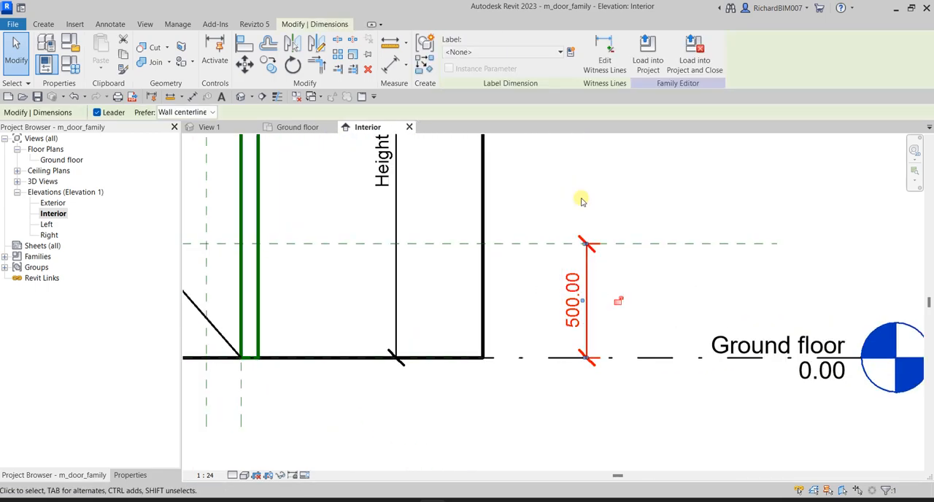
{"action": "left_click", "coordinate": [570, 52]}
{"action": "left_click", "coordinate": [374, 237]}
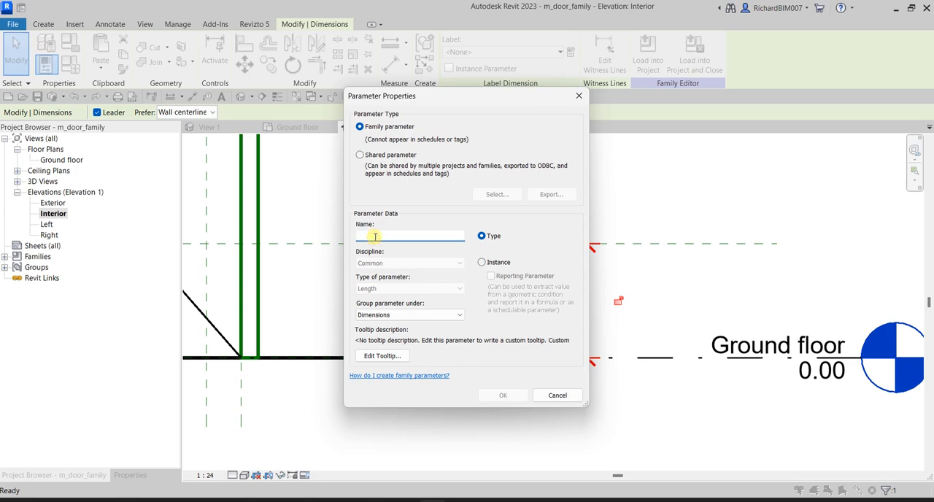
{"action": "type", "text": "Kick Height"}
{"action": "left_click", "coordinate": [495, 237]}
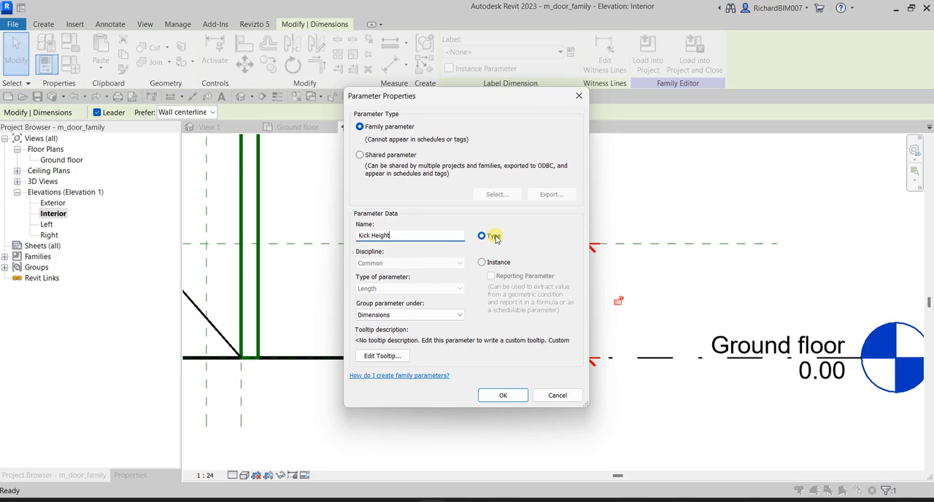
{"action": "left_click", "coordinate": [495, 238]}
{"action": "left_click", "coordinate": [392, 236]}
{"action": "left_click", "coordinate": [485, 264]}
{"action": "left_click", "coordinate": [488, 241]}
{"action": "left_click", "coordinate": [489, 242]}
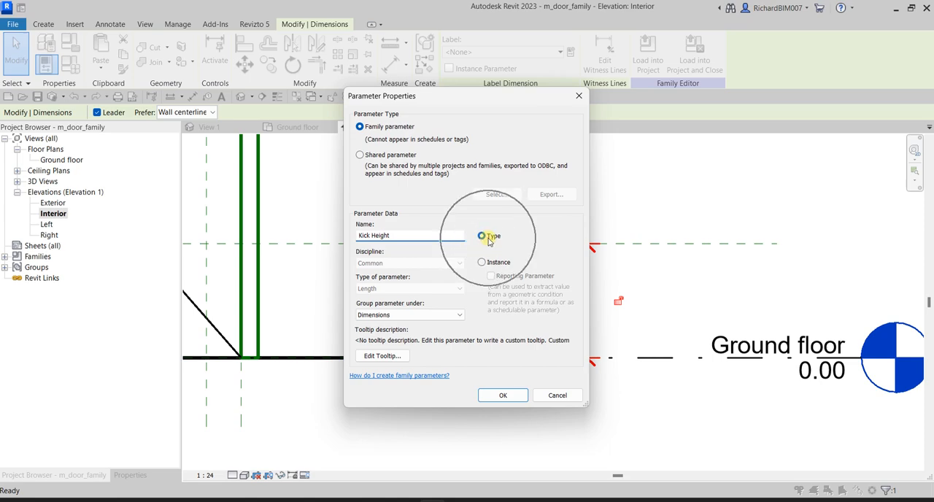
Group the Kick Height parameter under Dimensions and create it, leaving the dimension deselected
{"action": "left_click", "coordinate": [438, 314]}
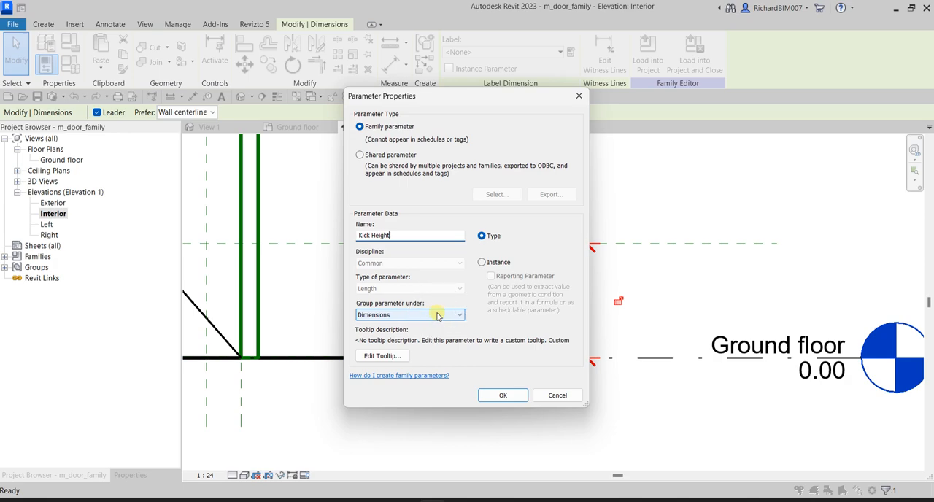
{"action": "left_click", "coordinate": [437, 314]}
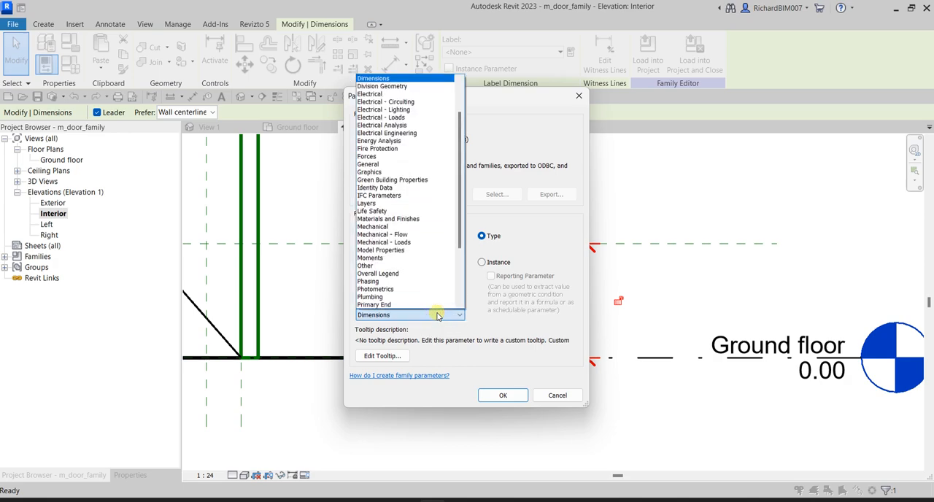
{"action": "scroll", "coordinate": [442, 264], "scroll_direction": "up", "scroll_amount": 1}
{"action": "left_click", "coordinate": [391, 102]}
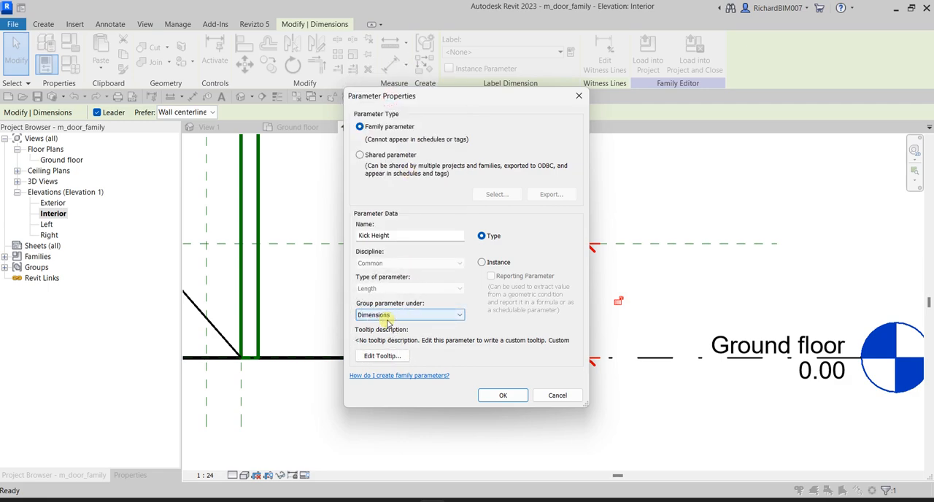
{"action": "left_click", "coordinate": [500, 396]}
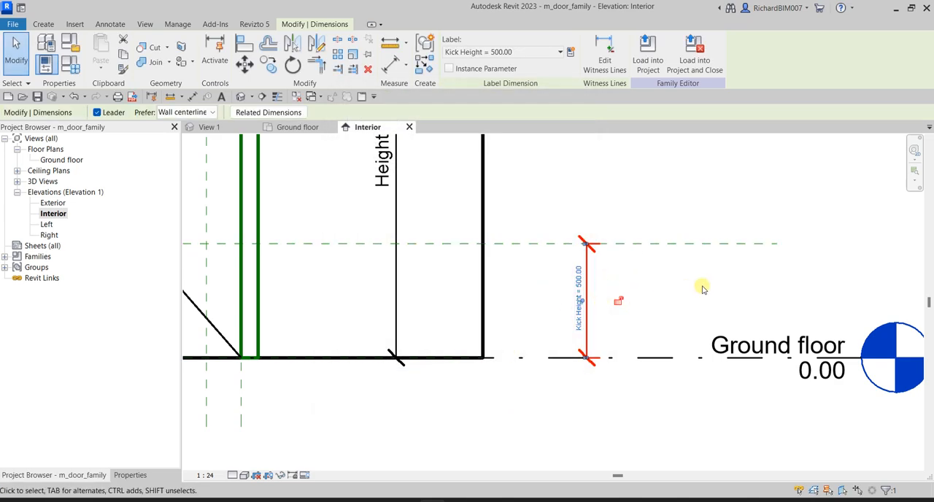
{"action": "left_click", "coordinate": [778, 187]}
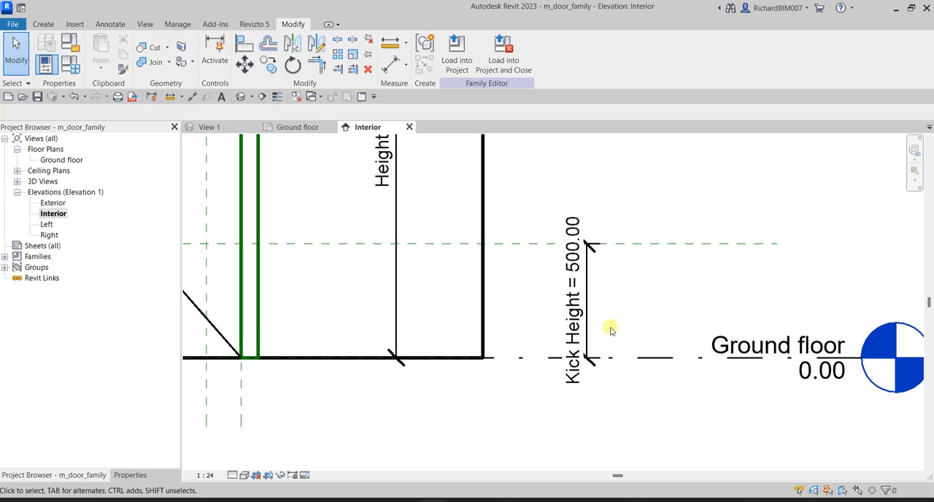
Open the Family Types settings and move the dialog clear of the Kick Height dimension
{"action": "key", "text": "ctrl"}
{"action": "key", "text": "ctrl"}
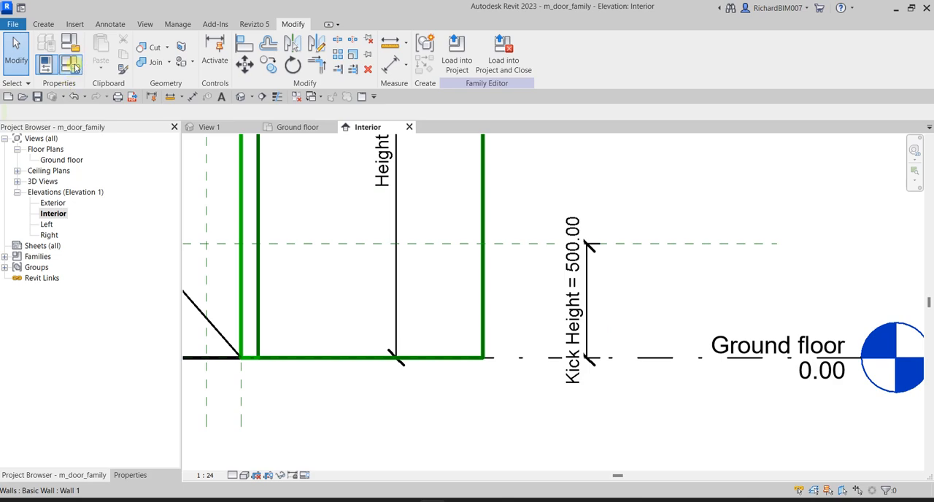
{"action": "key", "text": "ctrl"}
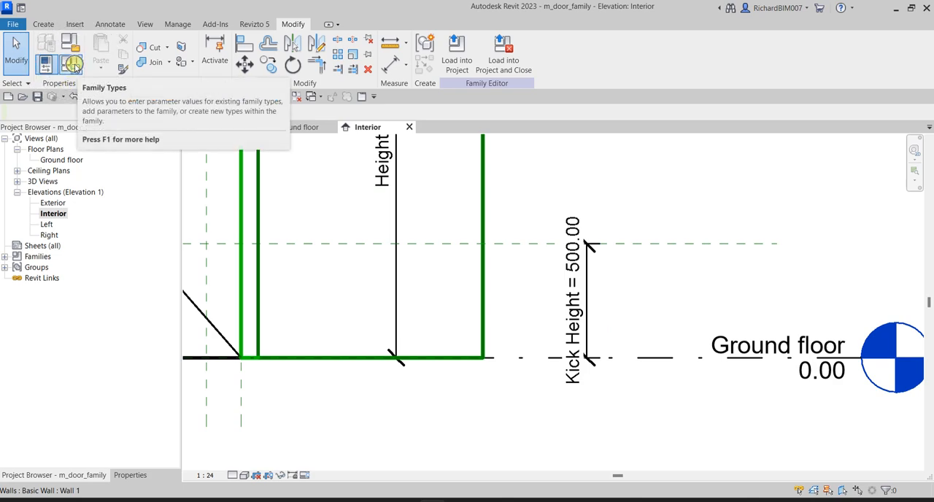
{"action": "left_click", "coordinate": [74, 67]}
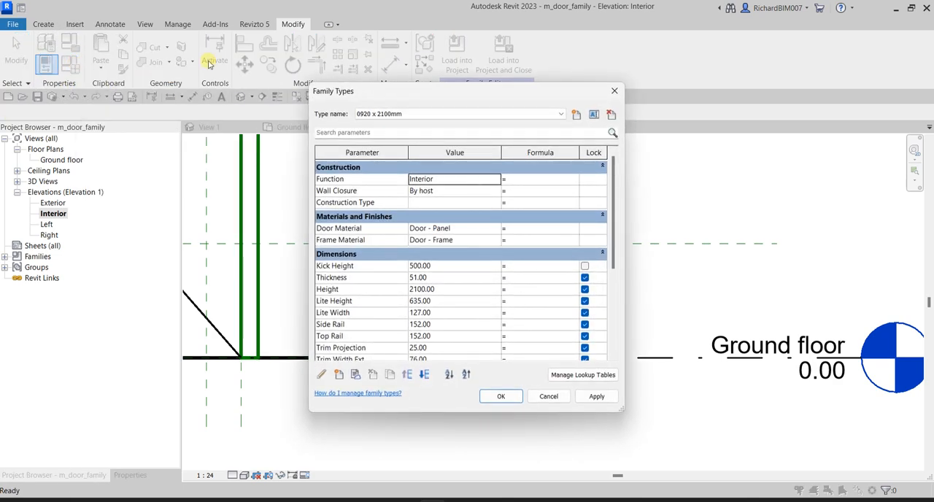
{"action": "left_click_drag", "start_coordinate": [377, 92], "coordinate": [282, 54]}
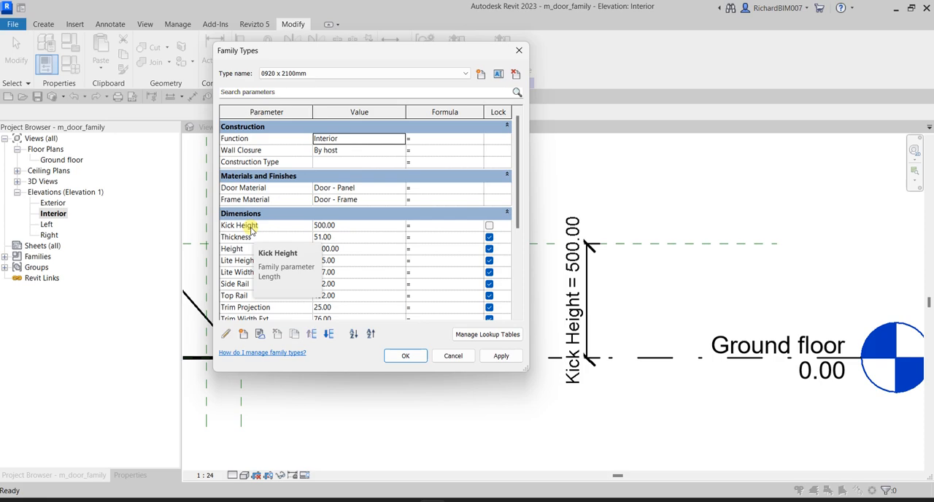
{"action": "left_click_drag", "start_coordinate": [410, 53], "coordinate": [277, 40]}
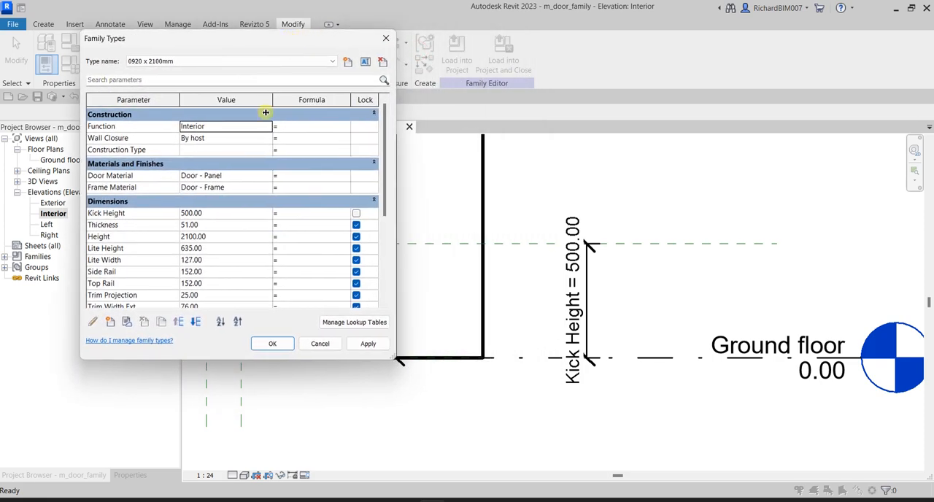
Set the Kick Height value to 400 and apply it to the reference plane
{"action": "left_click", "coordinate": [220, 216]}
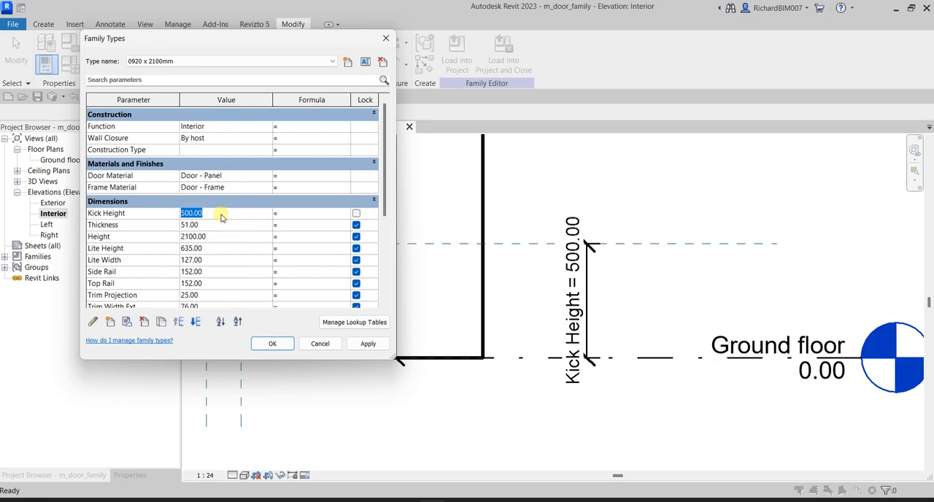
{"action": "type", "text": "4"}
{"action": "left_click", "coordinate": [370, 347]}
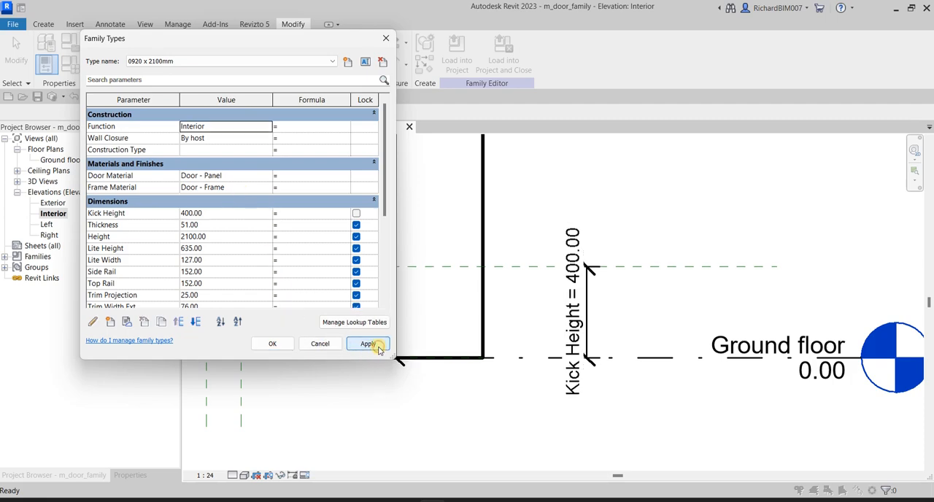
{"action": "left_click", "coordinate": [624, 285]}
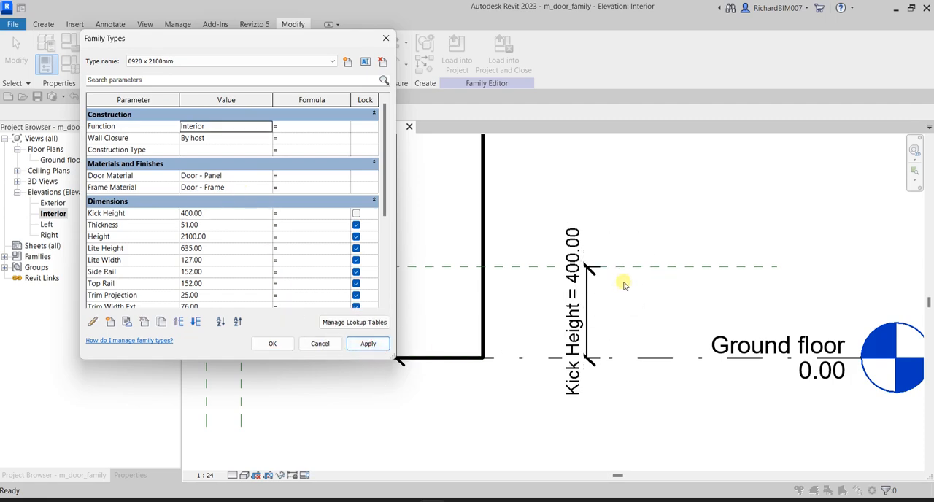
{"action": "left_click", "coordinate": [596, 282]}
Set the Kick Height value to 600 and apply it to flex the reference plane
{"action": "left_click", "coordinate": [219, 213]}
{"action": "type", "text": "600"}
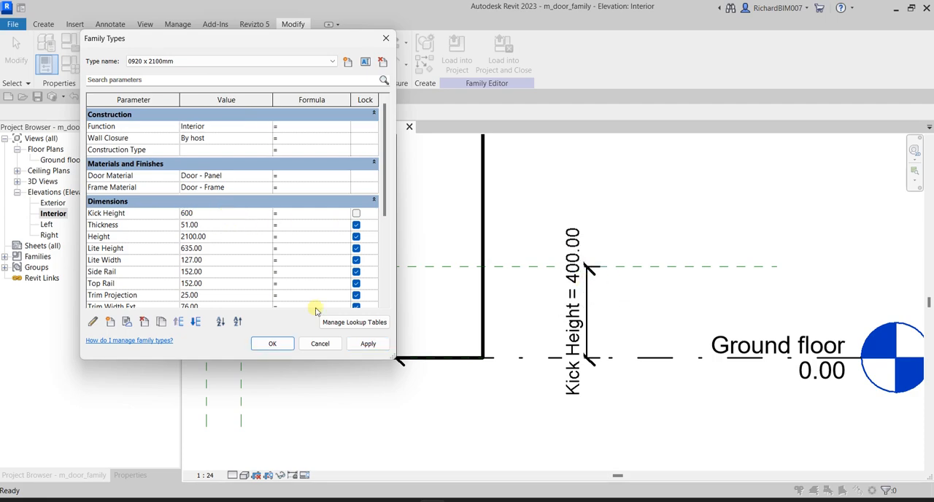
{"action": "left_click", "coordinate": [369, 344]}
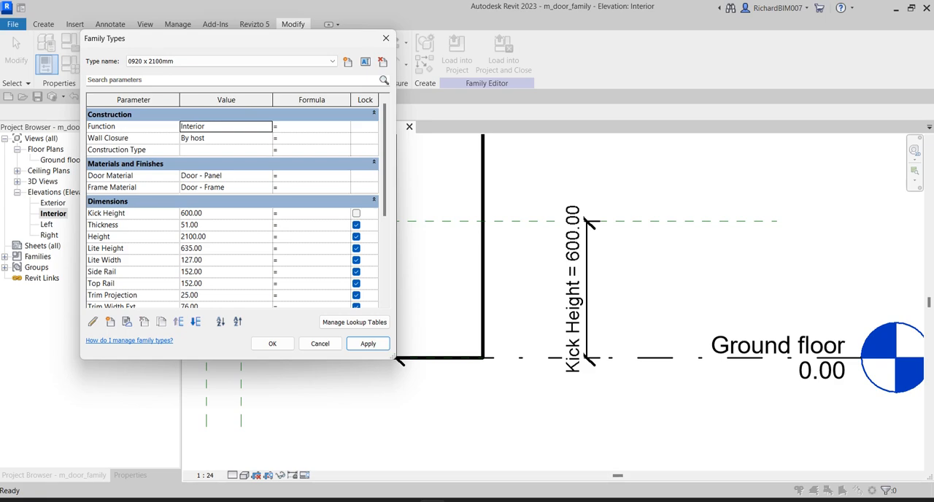
Give Kick Height the formula Width/2, using the copied name of the Width parameter
{"action": "left_click", "coordinate": [208, 218]}
{"action": "left_click", "coordinate": [210, 217]}
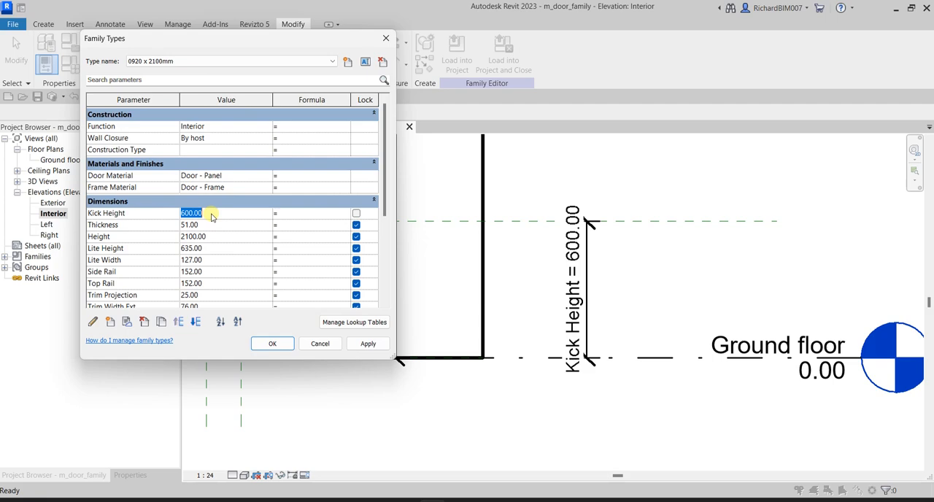
{"action": "left_click", "coordinate": [306, 217]}
{"action": "scroll", "coordinate": [153, 255], "scroll_direction": "down", "scroll_amount": 3}
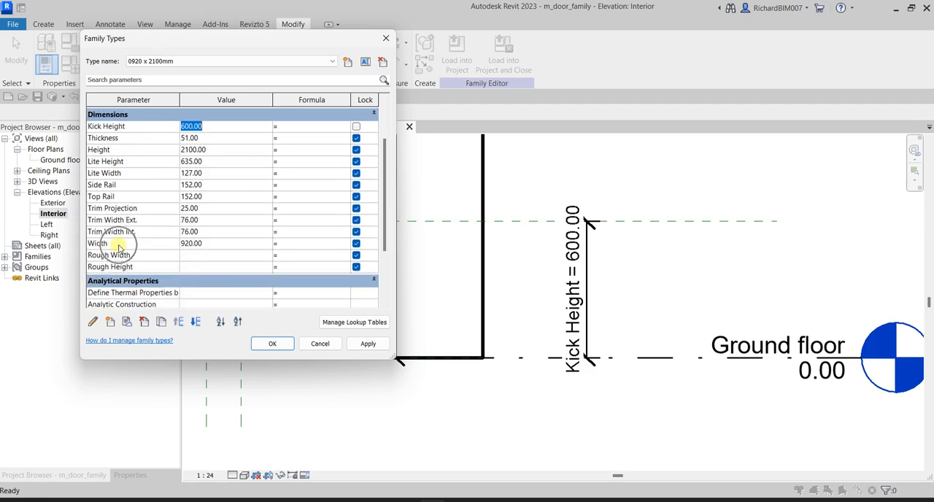
{"action": "scroll", "coordinate": [127, 250], "scroll_direction": "up", "scroll_amount": 2}
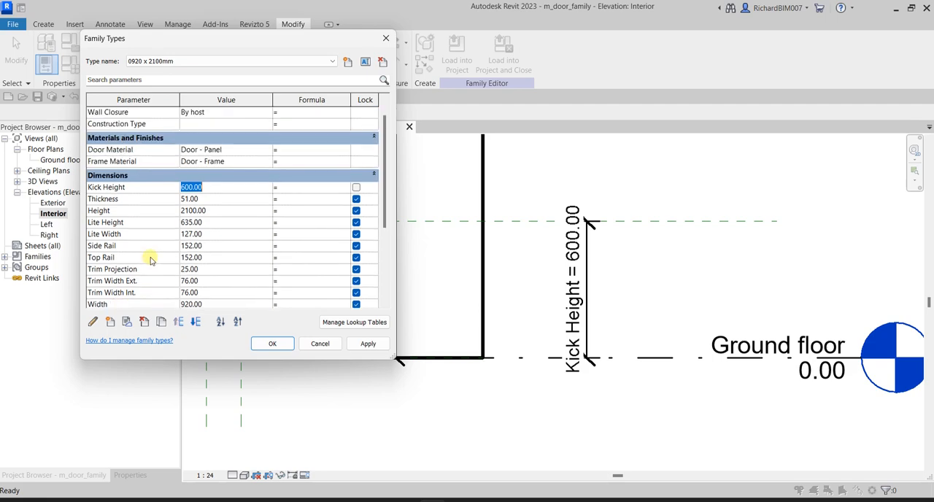
{"action": "left_click", "coordinate": [295, 191]}
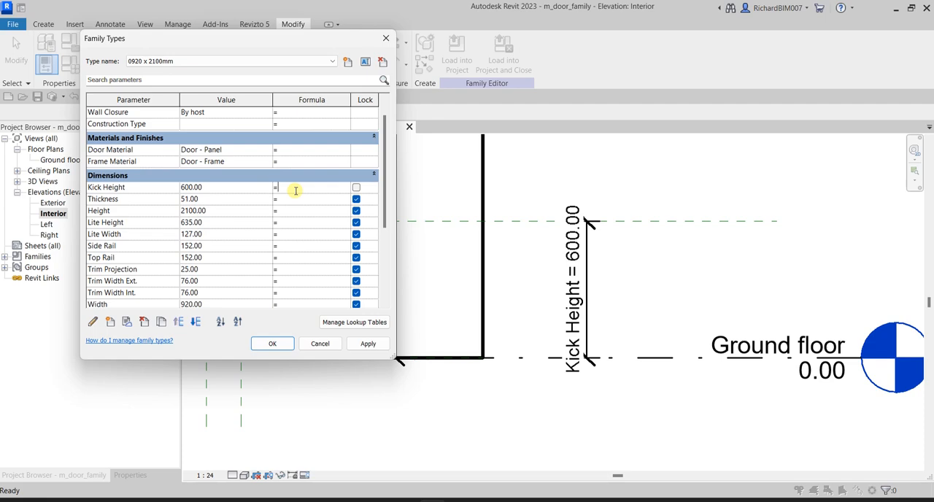
{"action": "scroll", "coordinate": [278, 198], "scroll_direction": "down", "scroll_amount": 1}
{"action": "left_click", "coordinate": [120, 280]}
{"action": "key", "text": "ctrl+c"}
{"action": "key", "text": "ctrl+c"}
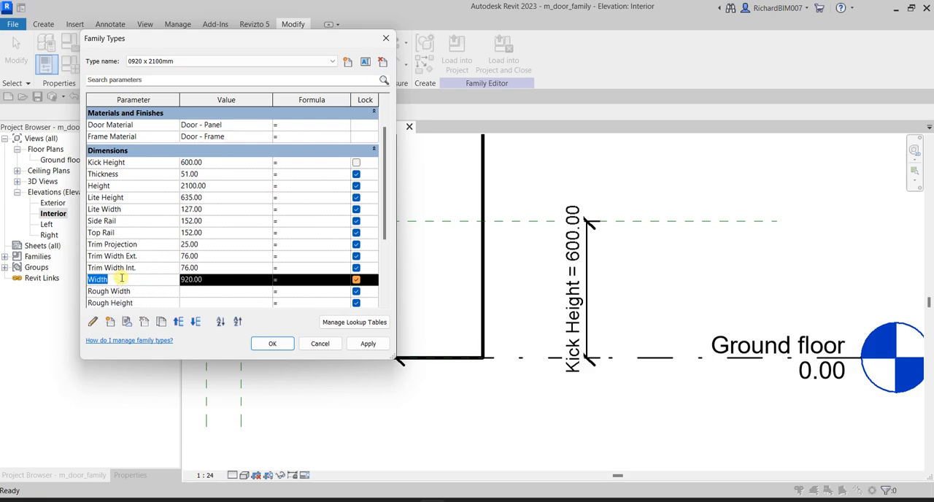
{"action": "left_click", "coordinate": [290, 163]}
{"action": "key", "text": "ctrl+v"}
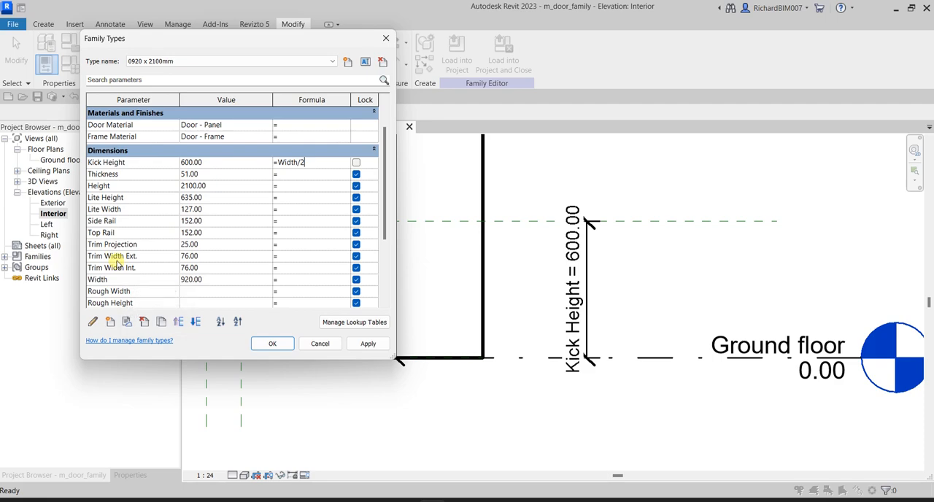
{"action": "left_click", "coordinate": [109, 233]}
{"action": "left_click", "coordinate": [138, 245]}
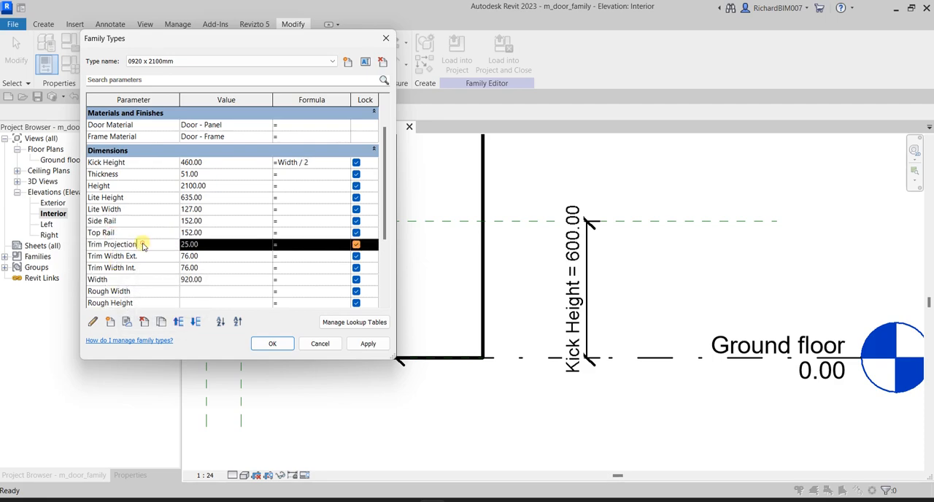
Compare the name used in the Kick Height formula with the exact spelling of the Trim Width Ext., Trim Width Int. and Width parameters
{"action": "left_click", "coordinate": [146, 256]}
{"action": "left_click", "coordinate": [299, 162]}
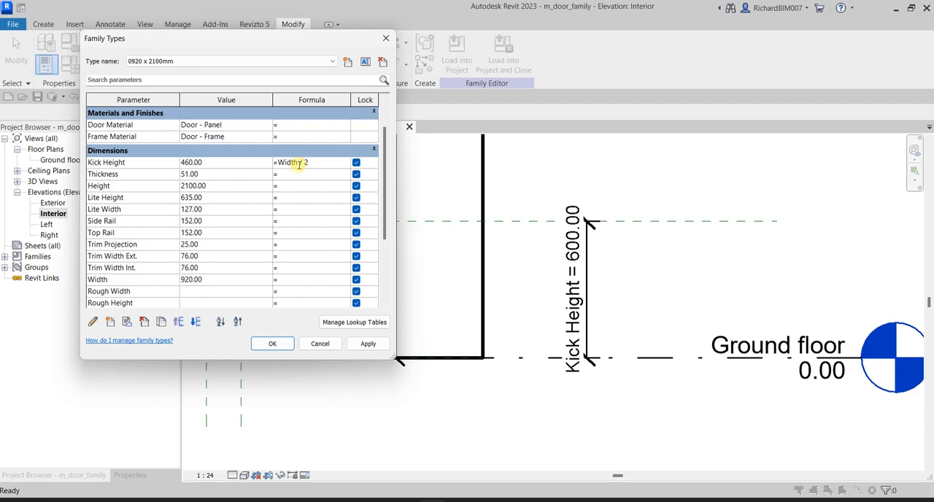
{"action": "left_click", "coordinate": [124, 256]}
{"action": "left_click_drag", "start_coordinate": [89, 256], "coordinate": [136, 257]}
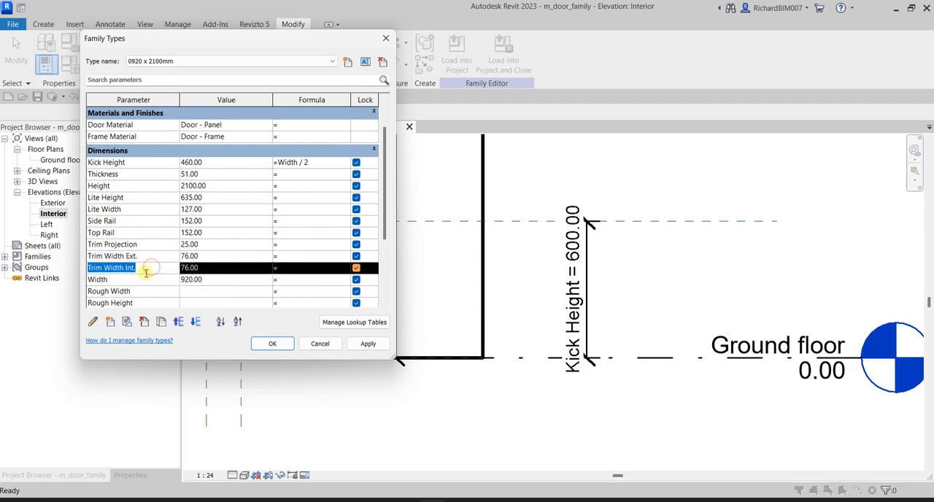
{"action": "left_click", "coordinate": [128, 280]}
{"action": "left_click", "coordinate": [128, 281]}
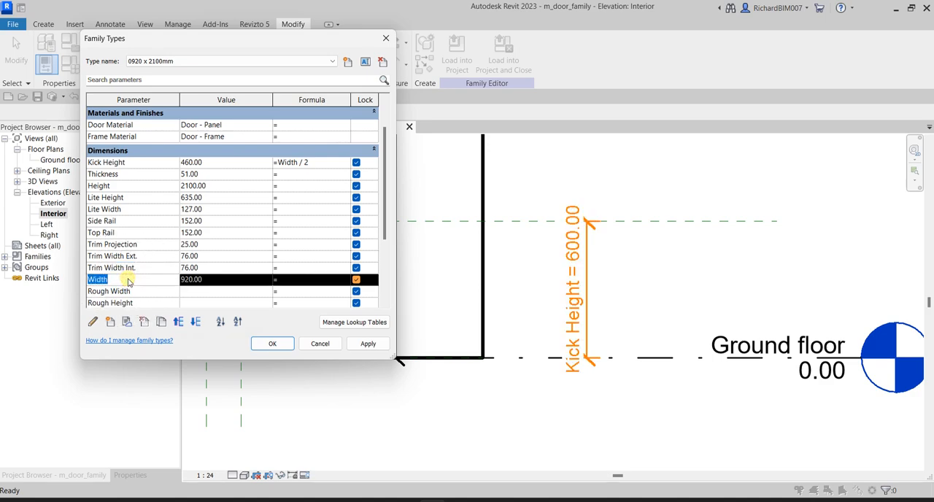
{"action": "left_click_drag", "start_coordinate": [128, 281], "coordinate": [92, 283]}
Change the parameter name in the Kick Height formula to lowercase width and restore its capital W
{"action": "left_click", "coordinate": [281, 164]}
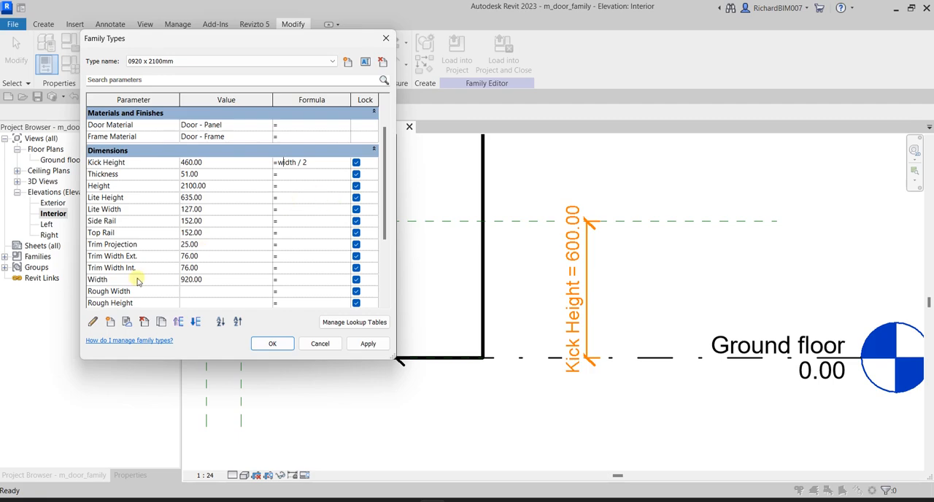
{"action": "left_click", "coordinate": [283, 162]}
{"action": "type", "text": "W"}
{"action": "left_click", "coordinate": [321, 163]}
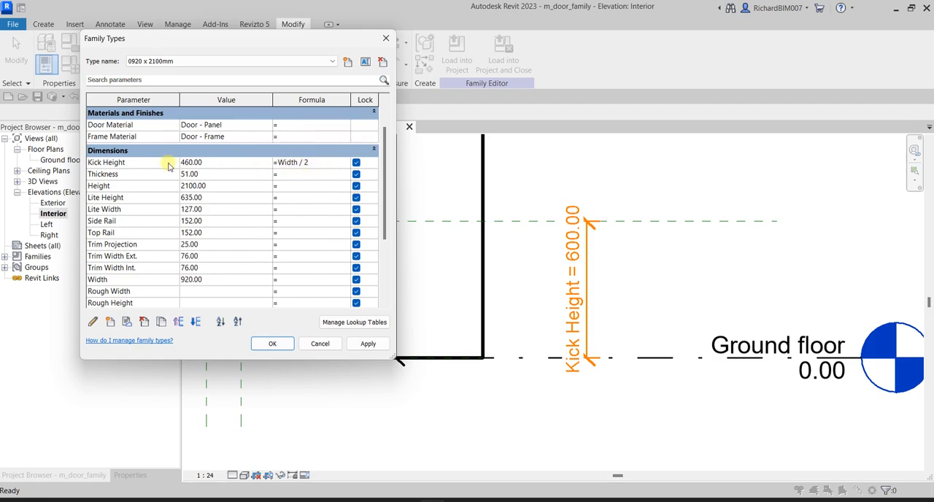
Apply the Width / 2 formula to the Kick Height parameter
{"action": "left_click", "coordinate": [186, 286]}
{"action": "left_click", "coordinate": [187, 286]}
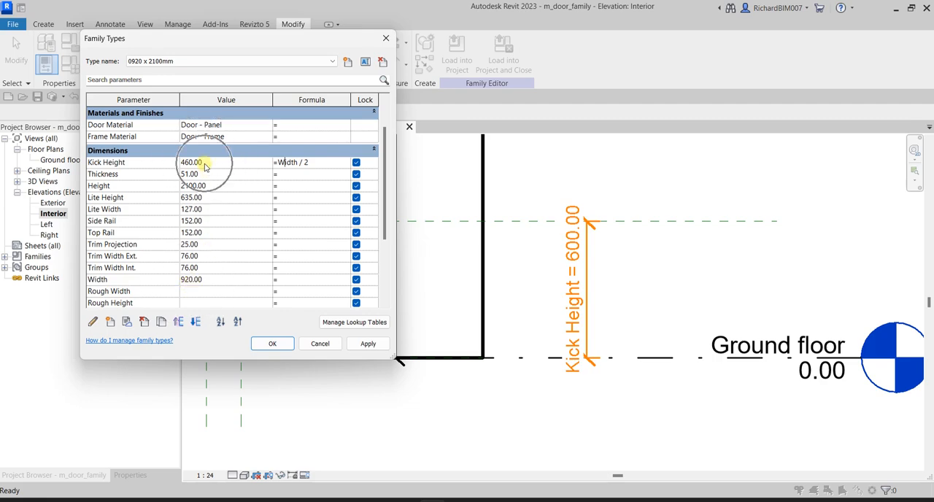
{"action": "left_click", "coordinate": [368, 344]}
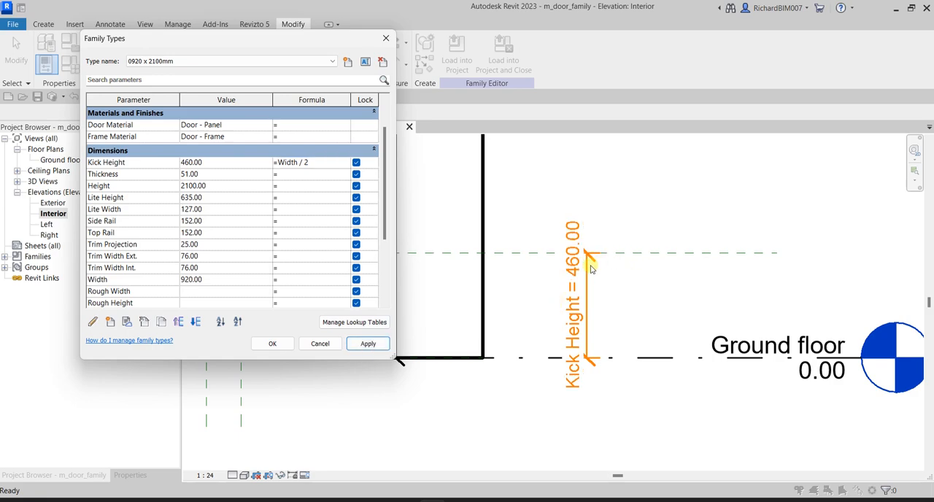
Test the Kick Height formula by setting the door's Width parameter to 1000 and applying it
{"action": "left_click", "coordinate": [216, 281]}
{"action": "double_click", "coordinate": [216, 281]}
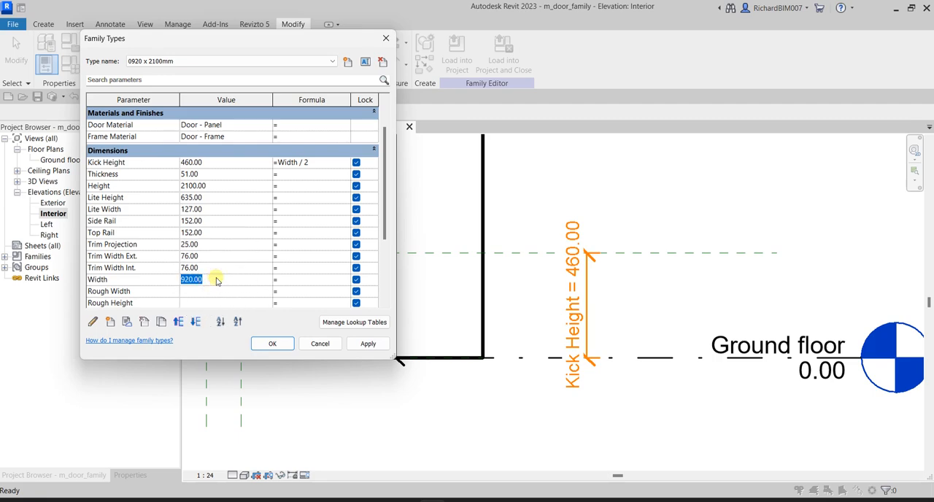
{"action": "type", "text": "1000"}
{"action": "left_click", "coordinate": [364, 347]}
{"action": "key", "text": "ctrl"}
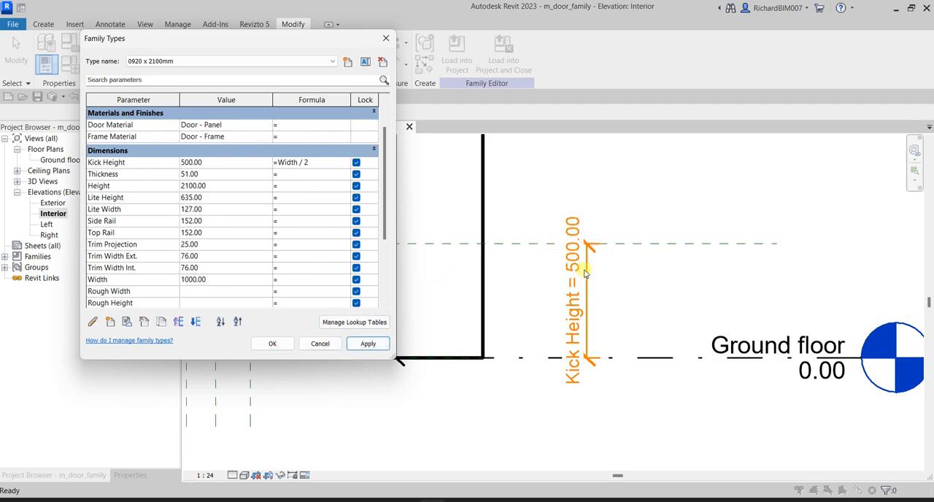
Restore the door's Width parameter to 920, apply it and accept the family types
{"action": "left_click", "coordinate": [214, 280]}
{"action": "type", "text": "920"}
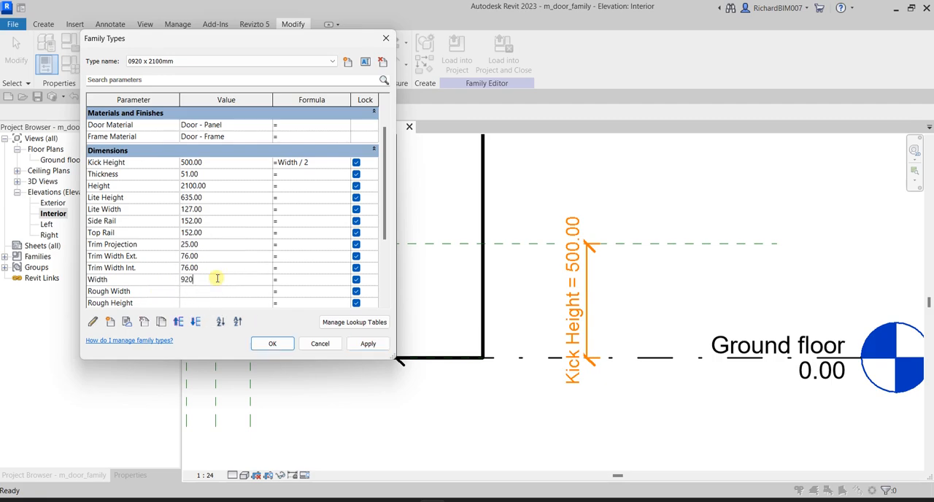
{"action": "left_click", "coordinate": [368, 346]}
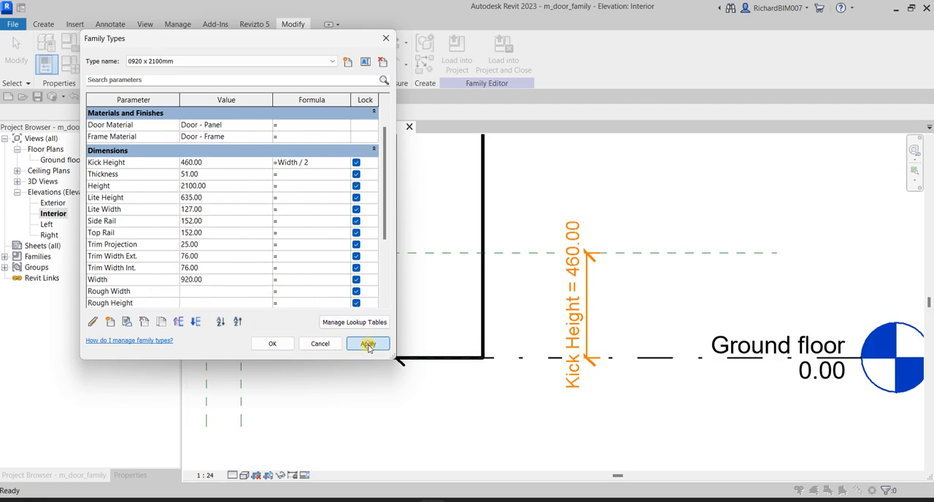
{"action": "key", "text": "ctrl"}
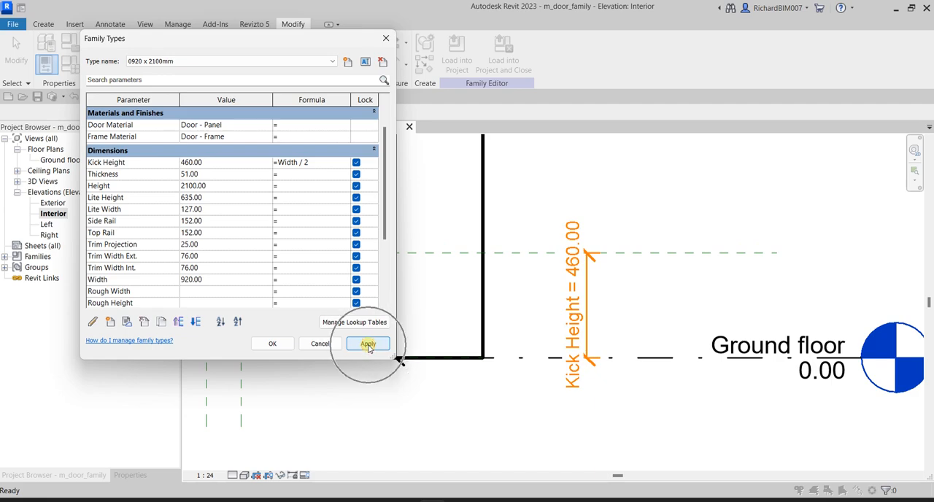
{"action": "left_click", "coordinate": [272, 344]}
Begin a new family parameter in the family types, named Kick and grouped under Visibility
{"action": "scroll", "coordinate": [344, 313], "scroll_direction": "down", "scroll_amount": 5}
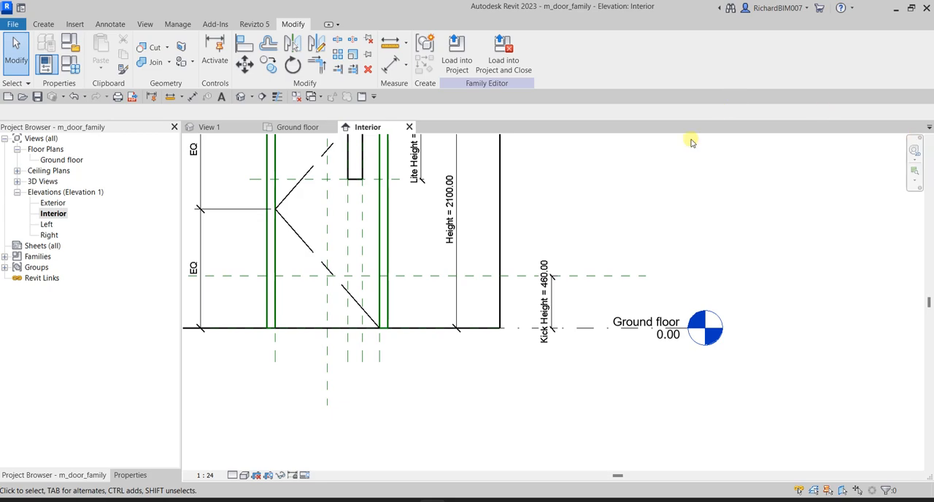
{"action": "left_click", "coordinate": [72, 65]}
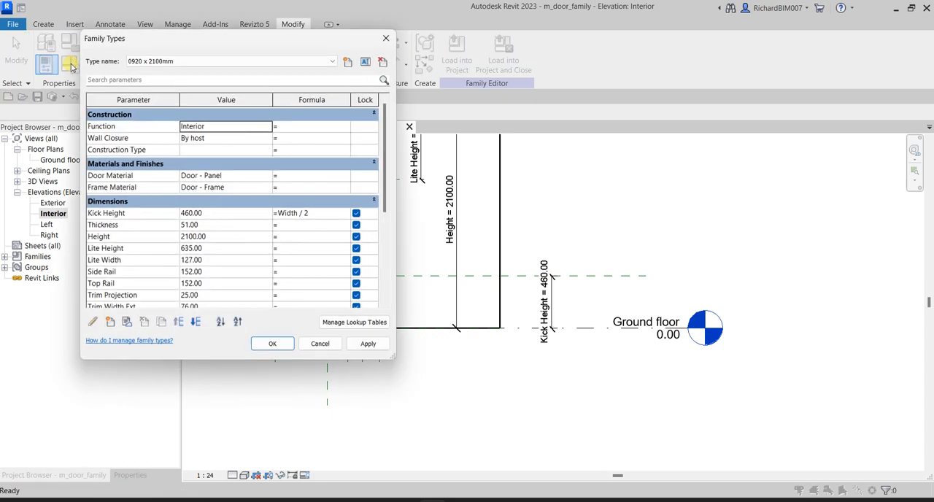
{"action": "left_click", "coordinate": [111, 323]}
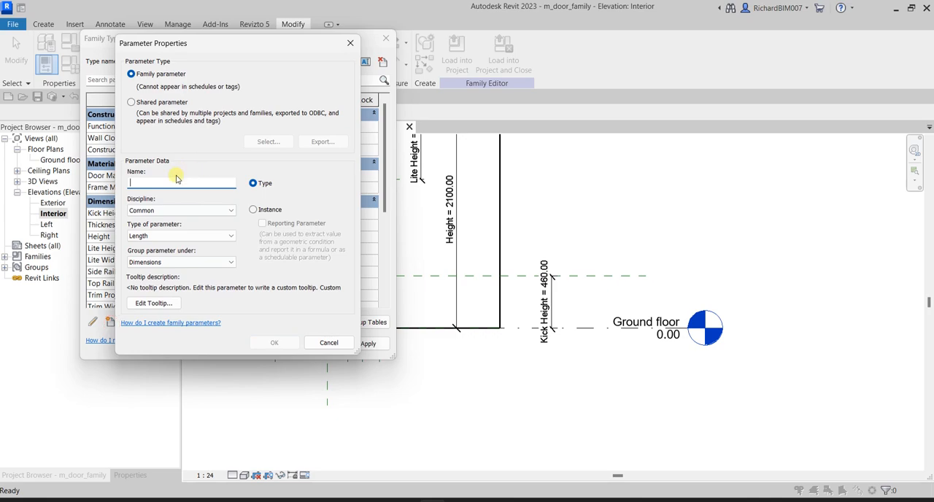
{"action": "type", "text": "Kick"}
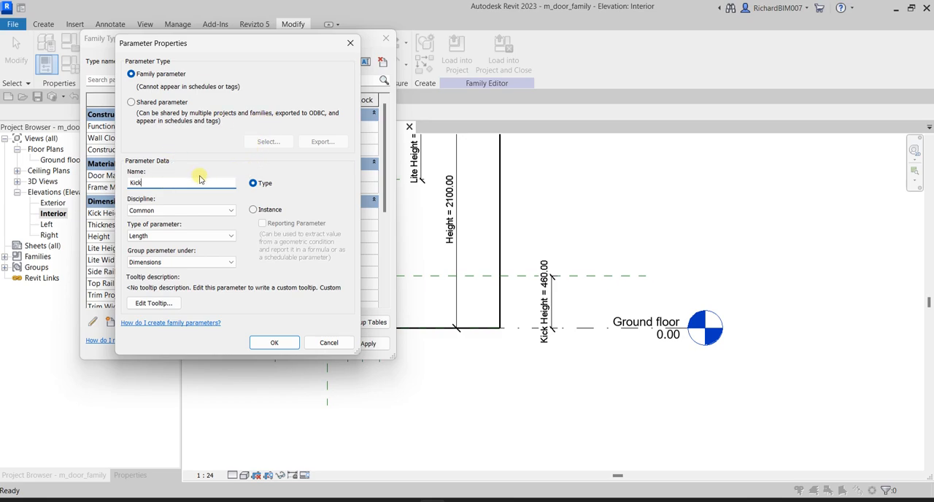
{"action": "left_click", "coordinate": [165, 264]}
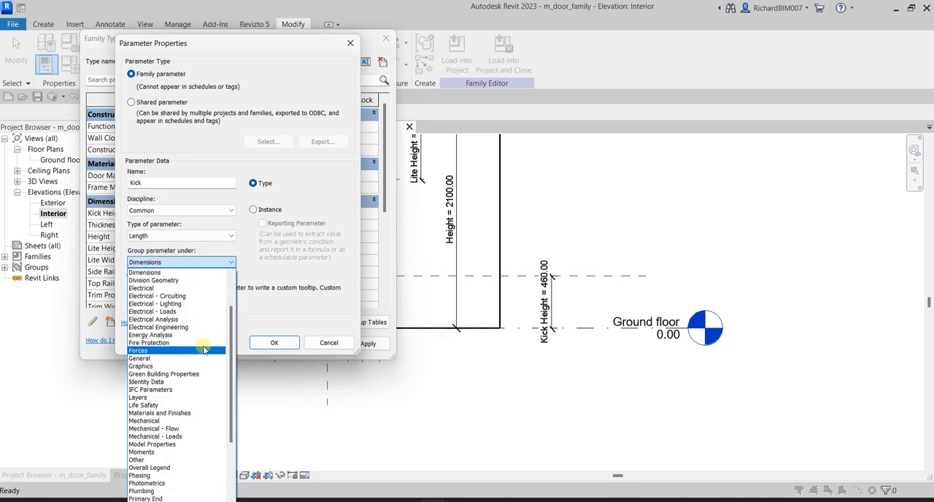
{"action": "left_click_drag", "start_coordinate": [230, 336], "coordinate": [230, 390]}
{"action": "left_click", "coordinate": [140, 499]}
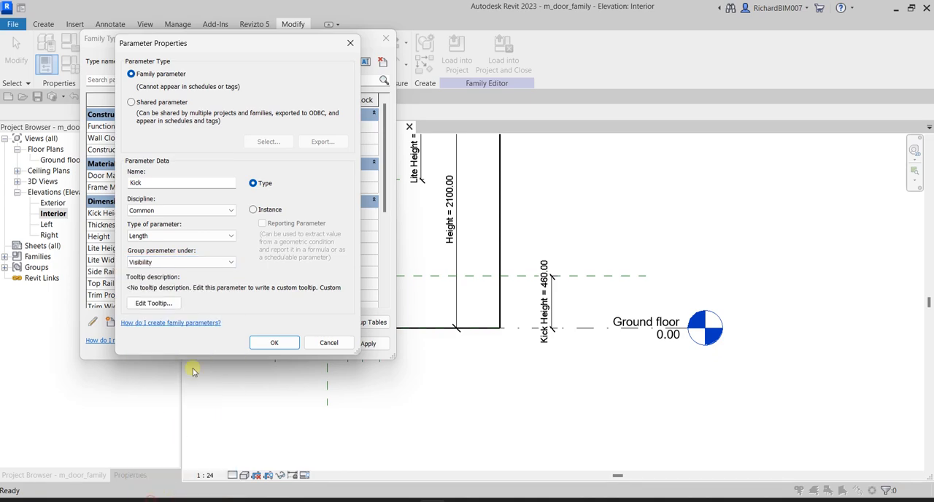
Set the new Kick parameter's type to Yes/No and make it an instance parameter
{"action": "left_click", "coordinate": [153, 239]}
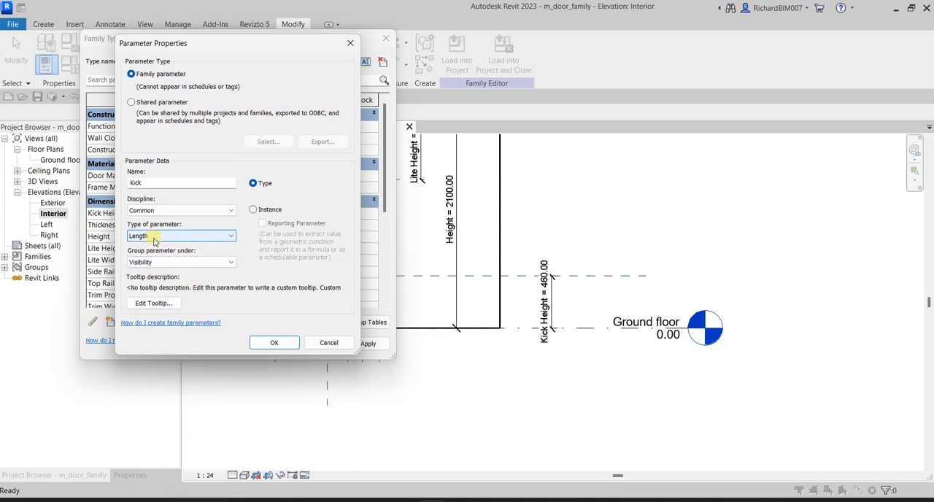
{"action": "left_click", "coordinate": [149, 396]}
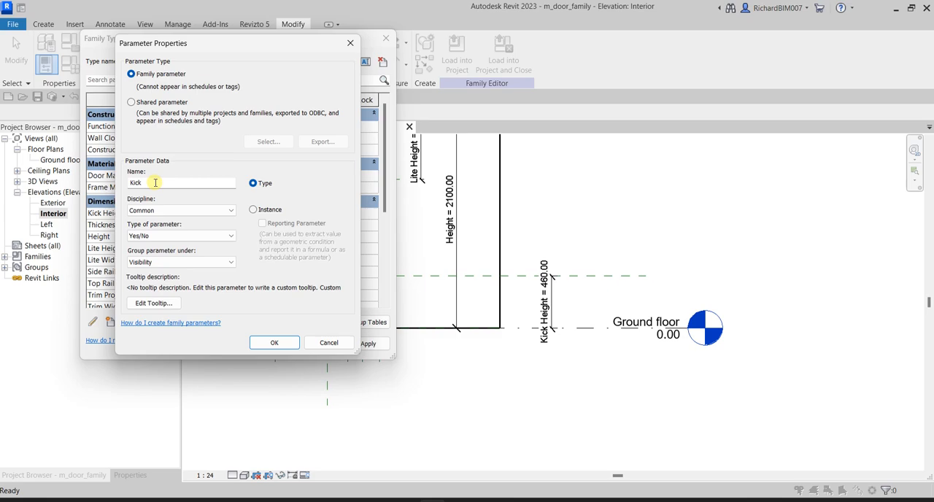
{"action": "left_click", "coordinate": [266, 198]}
{"action": "left_click", "coordinate": [254, 210]}
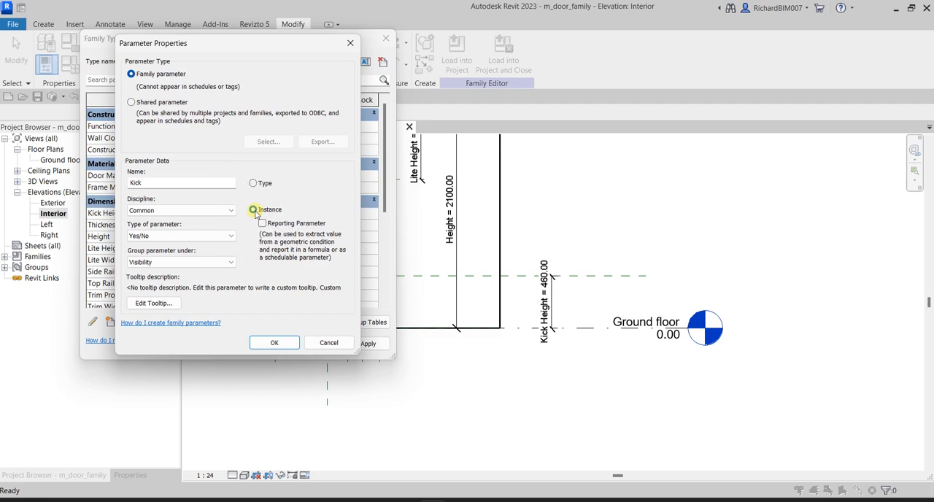
Move the parameter properties clear of the family types and review Kick's name, instance setting, parameter type and group choices
{"action": "left_click_drag", "start_coordinate": [232, 43], "coordinate": [467, 42]}
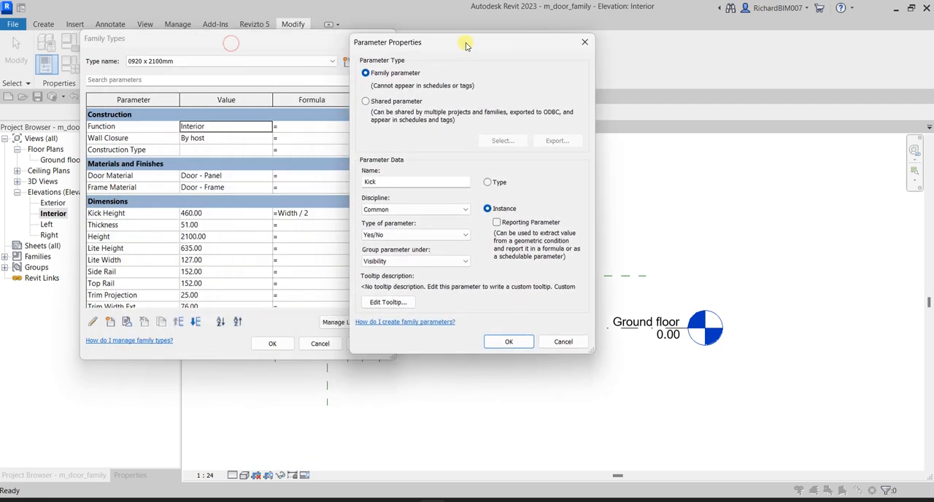
{"action": "key", "text": "ctrl"}
{"action": "key", "text": "ctrl"}
{"action": "key", "text": "ctrl"}
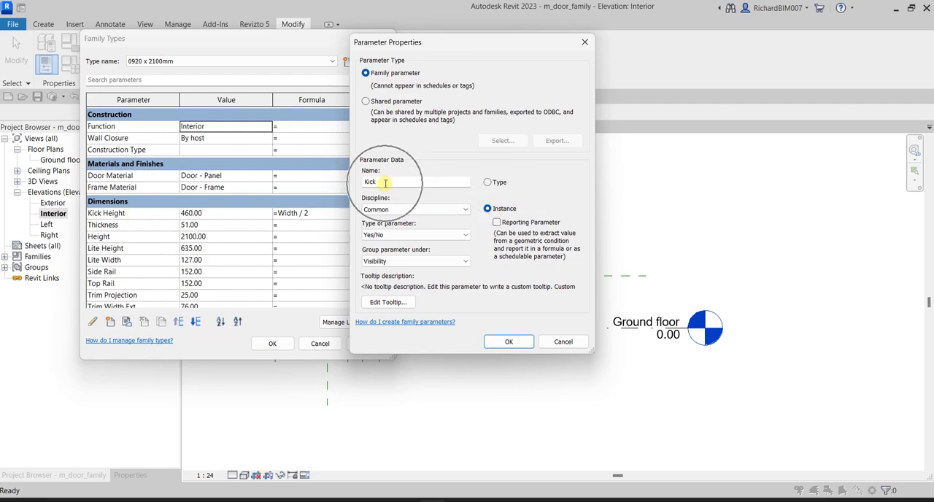
{"action": "key", "text": "ctrl"}
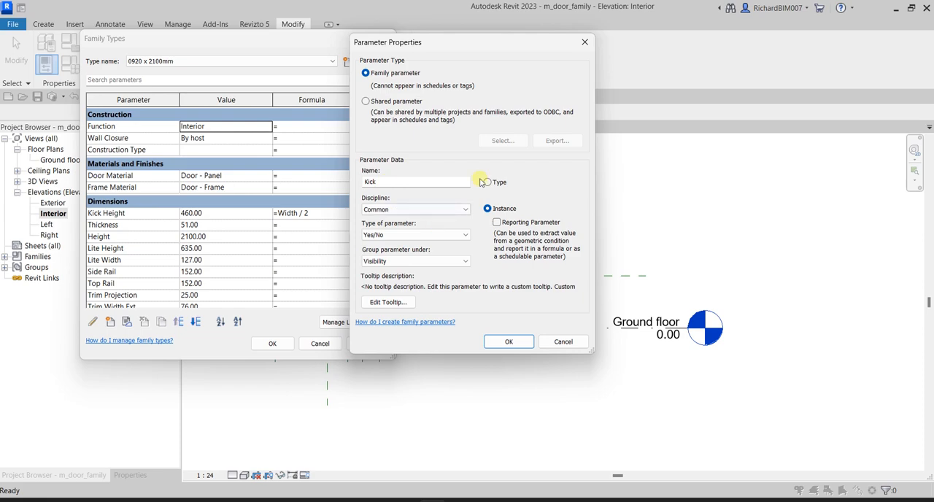
{"action": "key", "text": "ctrl"}
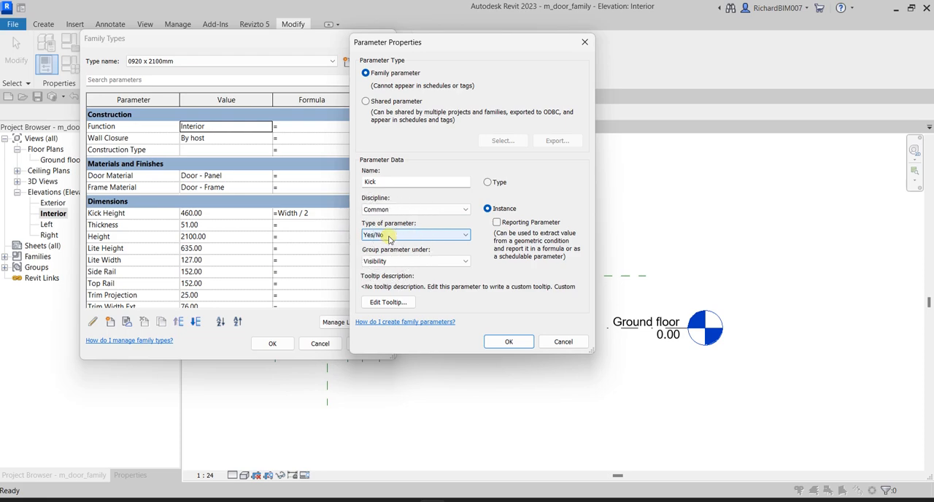
{"action": "key", "text": "ctrl"}
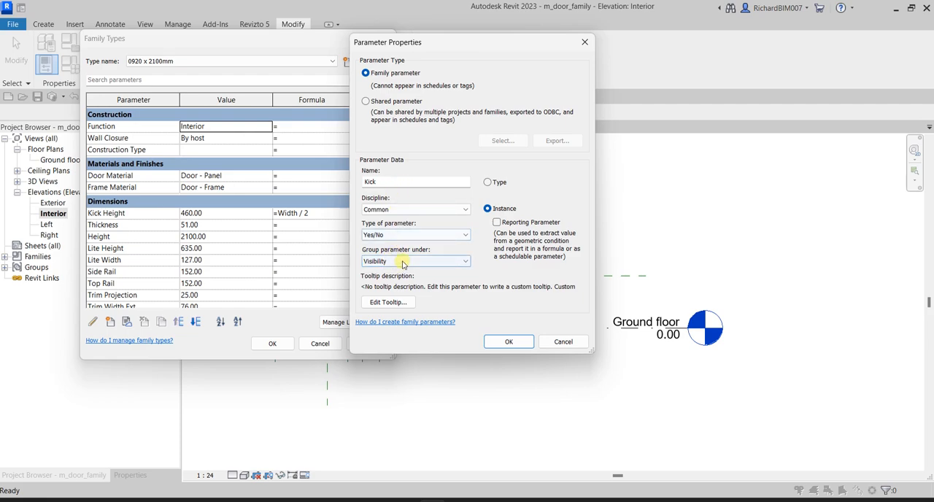
{"action": "left_click", "coordinate": [402, 262]}
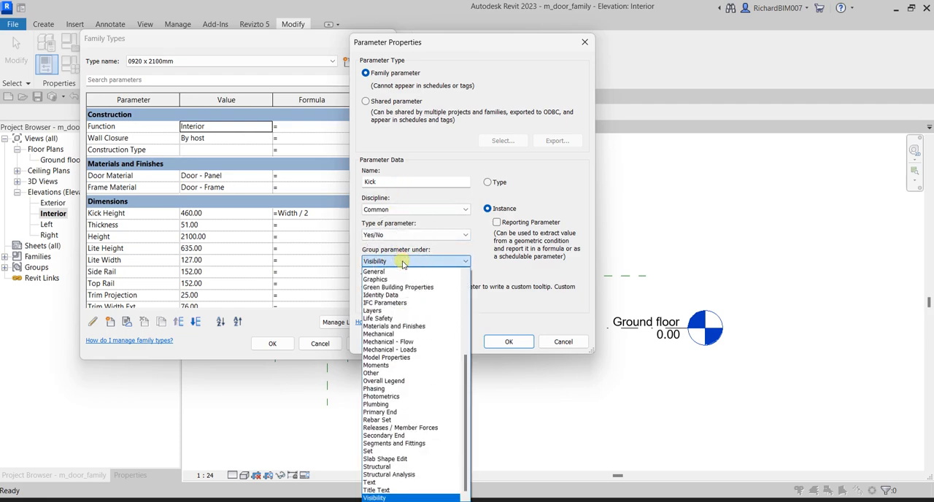
{"action": "left_click", "coordinate": [402, 262]}
{"action": "key", "text": "ctrl"}
Group the Kick parameter under General, create it and find it among the family's parameters
{"action": "left_click", "coordinate": [392, 263]}
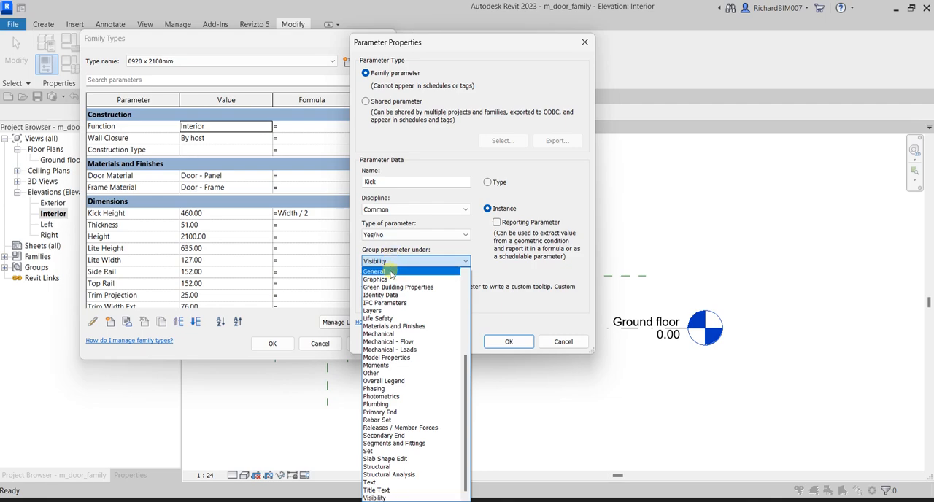
{"action": "left_click", "coordinate": [391, 271]}
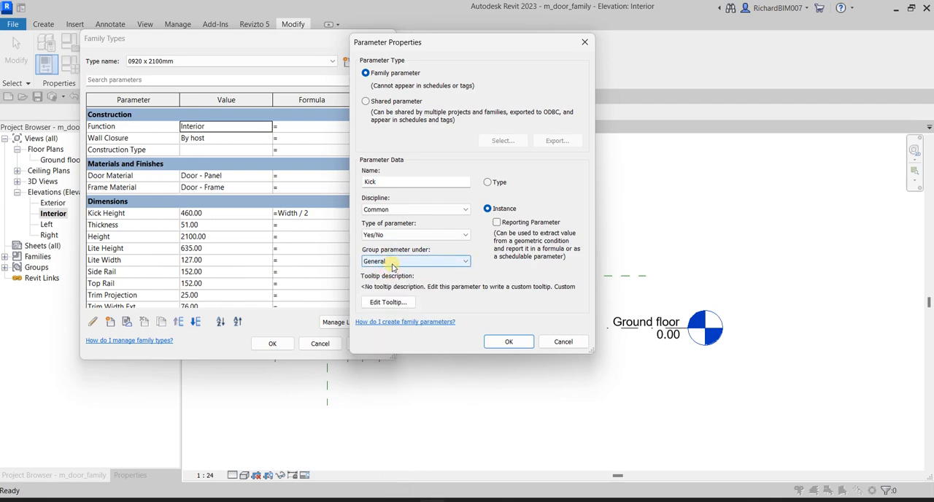
{"action": "left_click", "coordinate": [507, 342]}
{"action": "scroll", "coordinate": [122, 290], "scroll_direction": "down", "scroll_amount": 1}
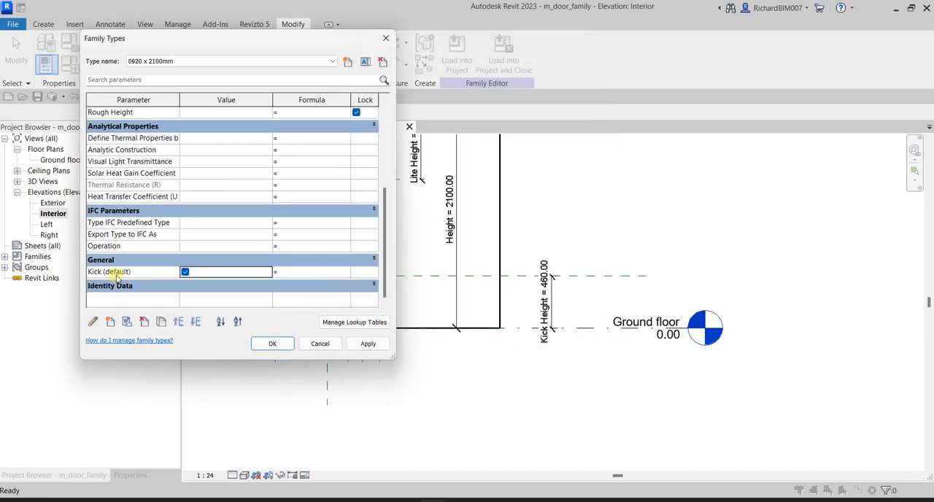
Edit the Kick parameter's properties and change its group to Visibility
{"action": "left_click", "coordinate": [106, 262]}
{"action": "left_click", "coordinate": [95, 325]}
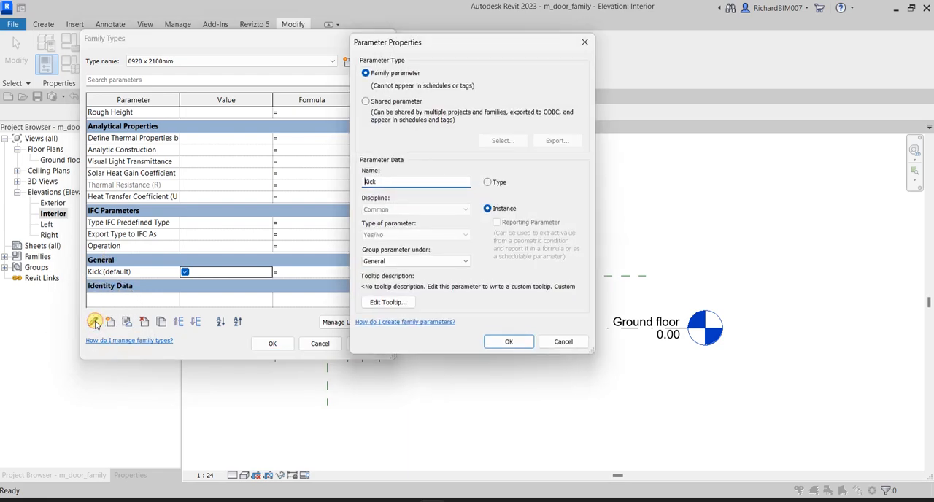
{"action": "left_click", "coordinate": [399, 261]}
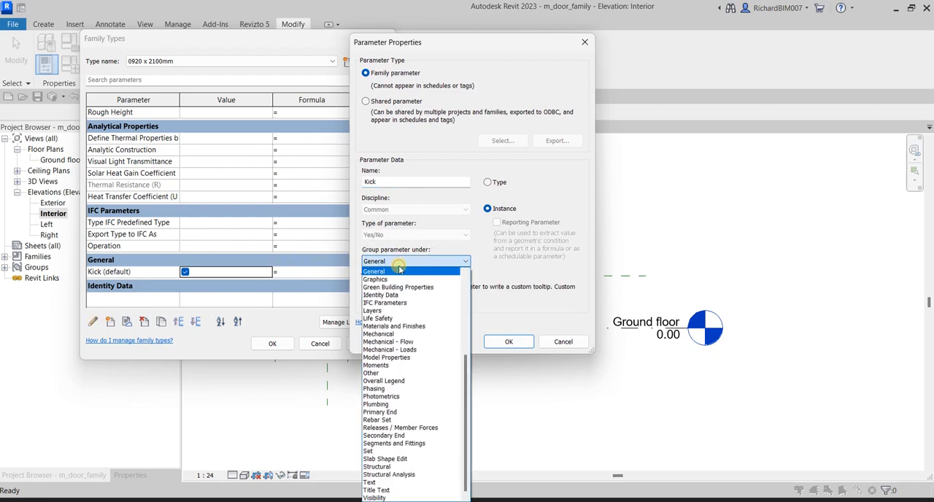
{"action": "left_click", "coordinate": [392, 498]}
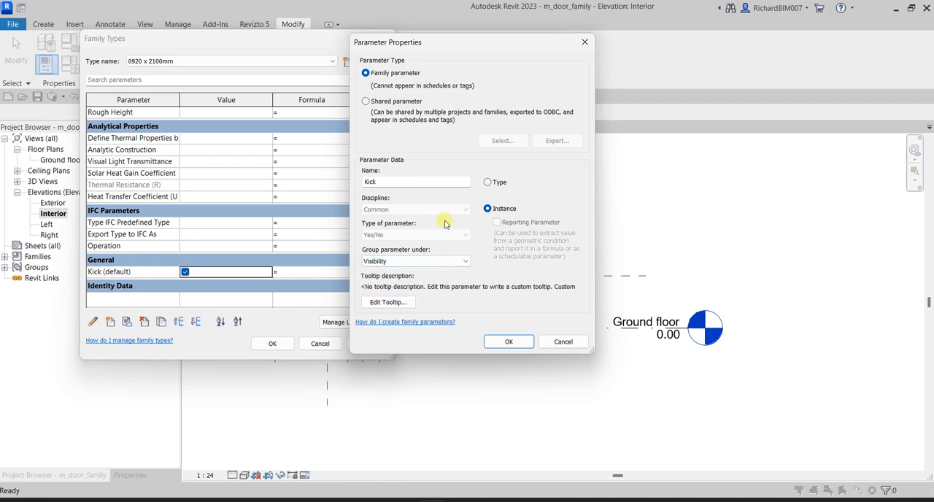
Examine which properties of the existing Kick parameter can still be edited, including discipline, parameter type, instance setting and group
{"action": "left_click", "coordinate": [381, 211]}
{"action": "left_click", "coordinate": [386, 236]}
{"action": "left_click", "coordinate": [506, 341]}
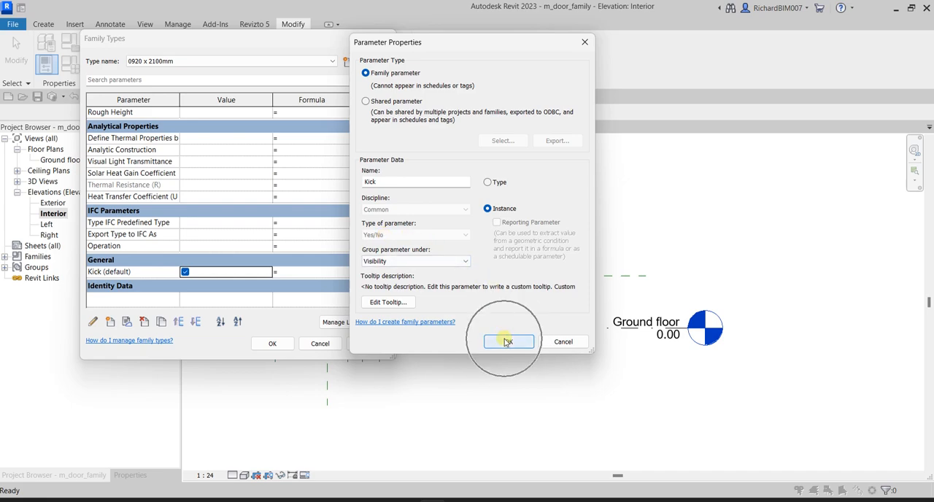
{"action": "left_click", "coordinate": [507, 189]}
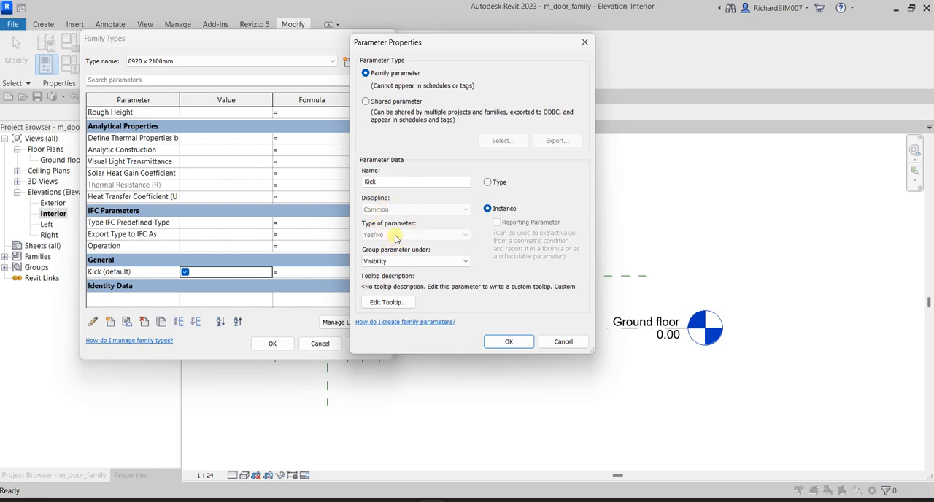
{"action": "key", "text": "ctrl"}
{"action": "key", "text": "ctrl"}
{"action": "key", "text": "ctrl"}
{"action": "key", "text": "ctrl"}
{"action": "key", "text": "ctrl"}
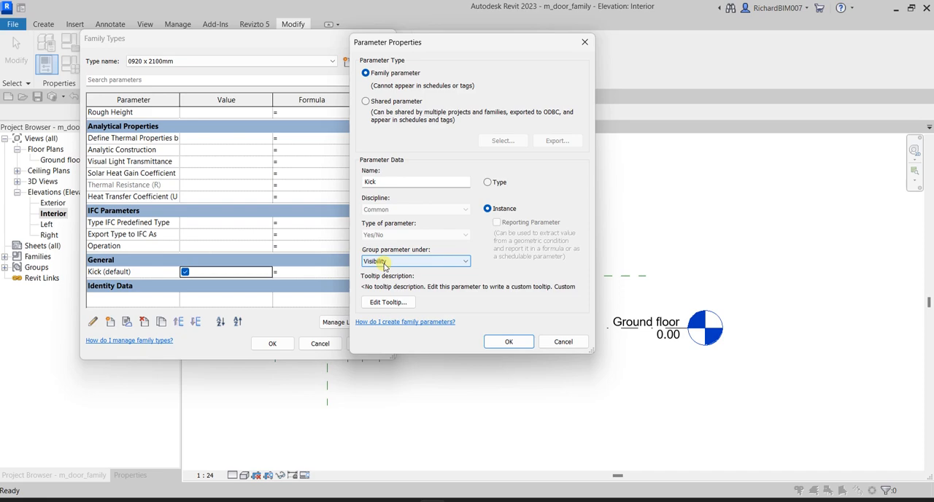
{"action": "key", "text": "ctrl"}
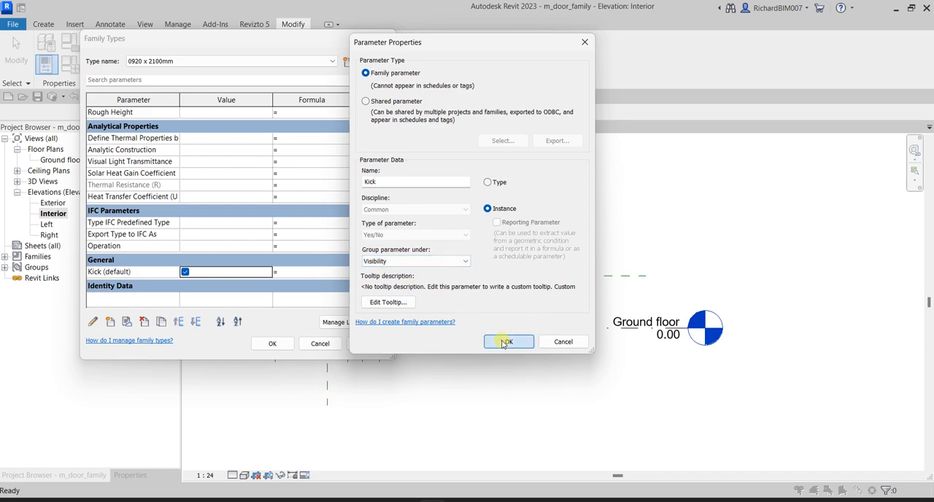
Confirm the Kick parameter's edited properties and accept the family types
{"action": "left_click", "coordinate": [505, 341]}
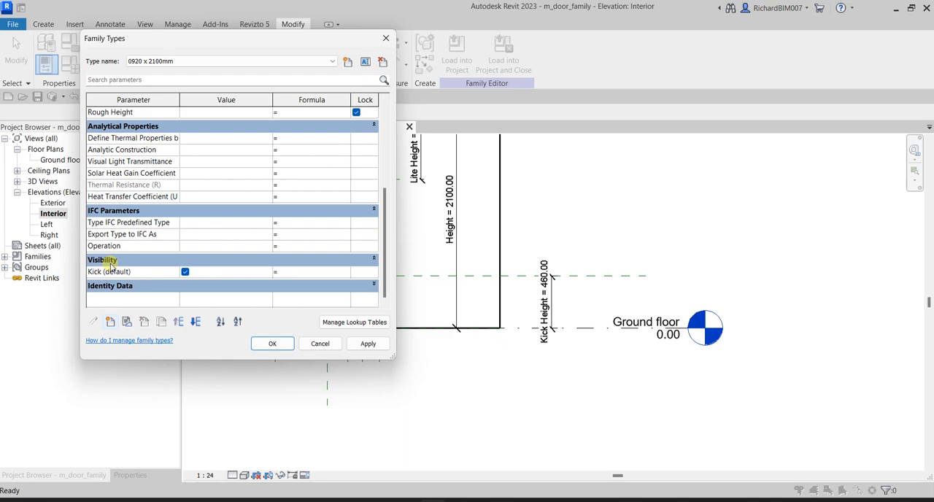
{"action": "left_click", "coordinate": [270, 344]}
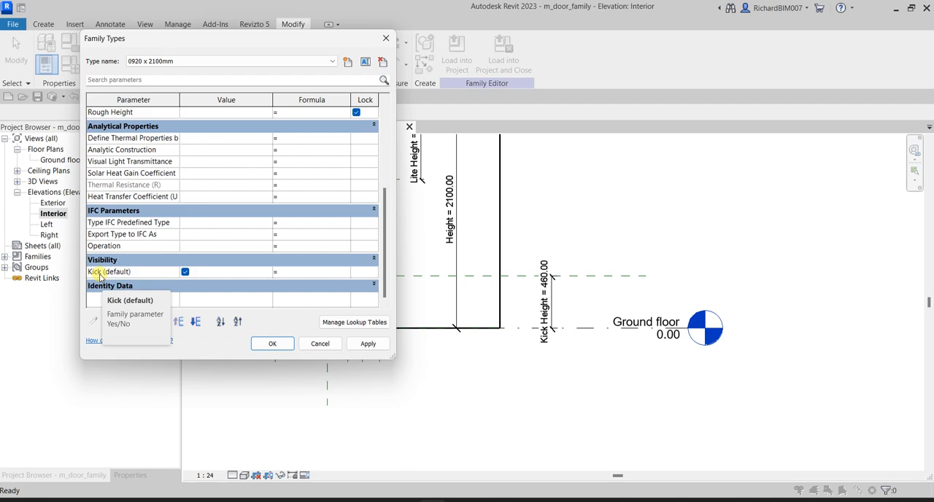
{"action": "left_click", "coordinate": [272, 344]}
{"action": "left_click", "coordinate": [689, 187]}
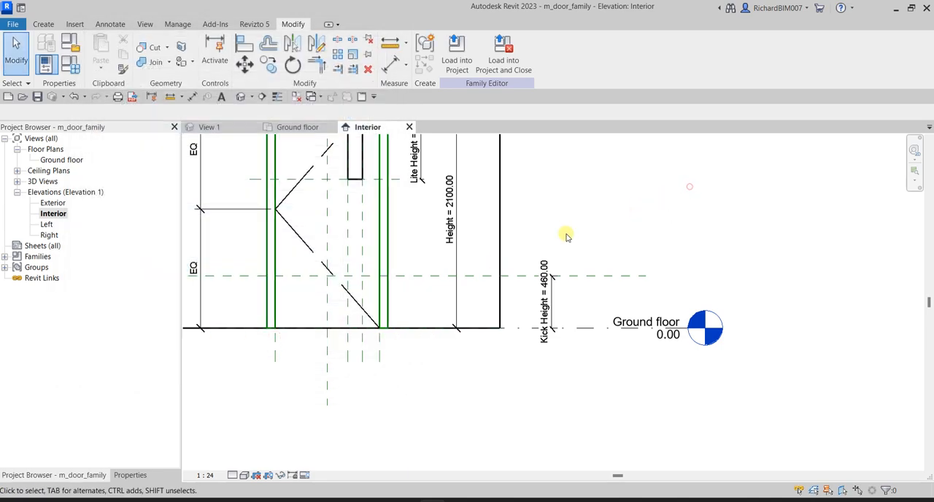
{"action": "scroll", "coordinate": [566, 235], "scroll_direction": "down", "scroll_amount": 2}
{"action": "middle_click_drag", "start_coordinate": [464, 194], "coordinate": [517, 268]}
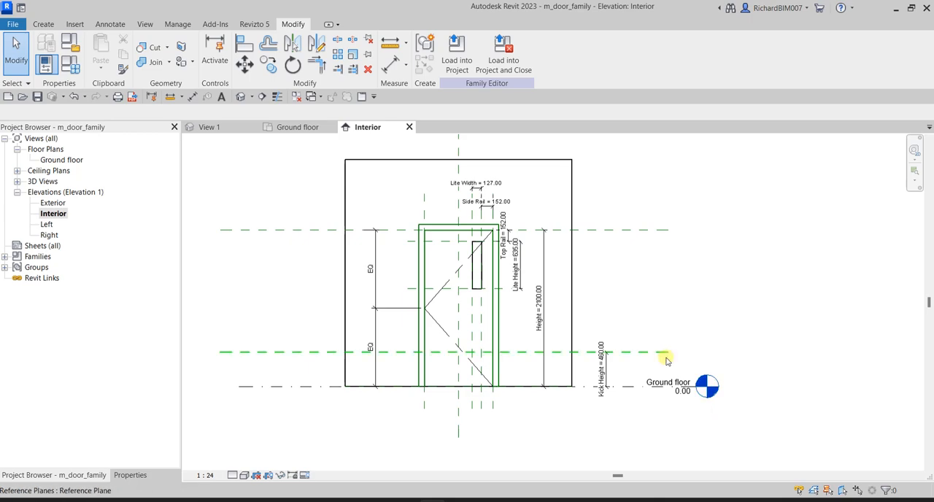
{"action": "scroll", "coordinate": [454, 381], "scroll_direction": "up", "scroll_amount": 2}
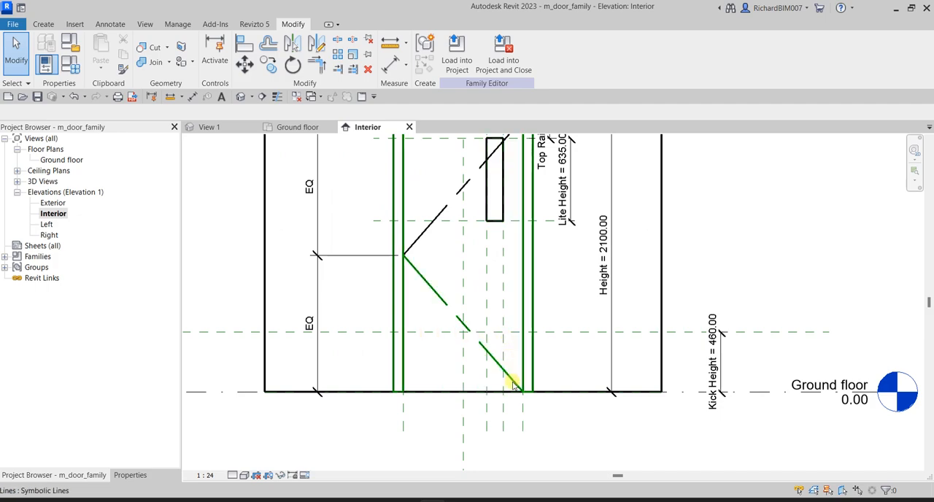
Start an extrusion in the Interior elevation and choose to set its work plane by picking a plane
{"action": "left_click", "coordinate": [424, 357]}
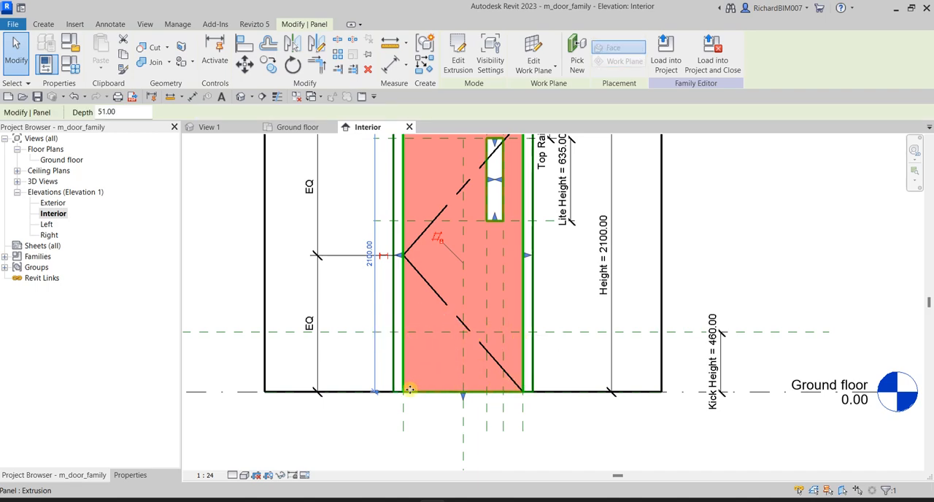
{"action": "left_click", "coordinate": [744, 259]}
{"action": "scroll", "coordinate": [547, 264], "scroll_direction": "down", "scroll_amount": 1}
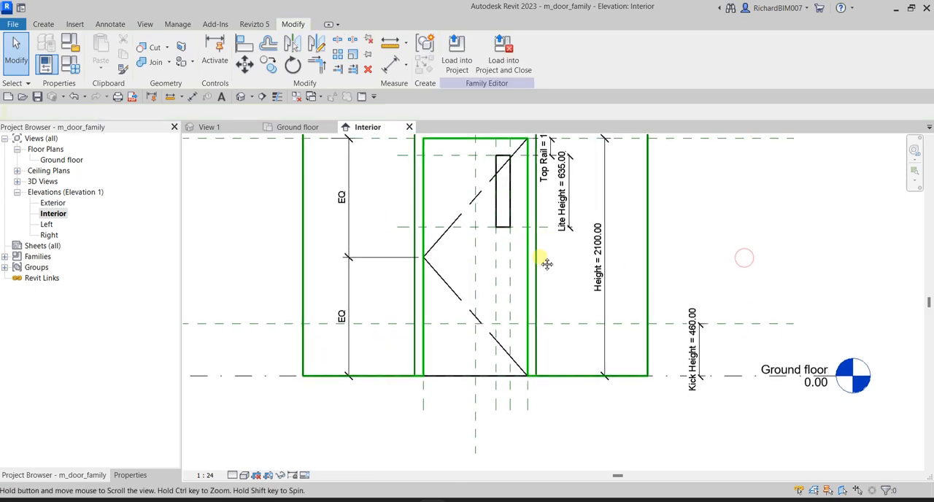
{"action": "middle_click_drag", "start_coordinate": [547, 264], "coordinate": [533, 304]}
{"action": "left_click", "coordinate": [43, 24]}
{"action": "left_click", "coordinate": [106, 51]}
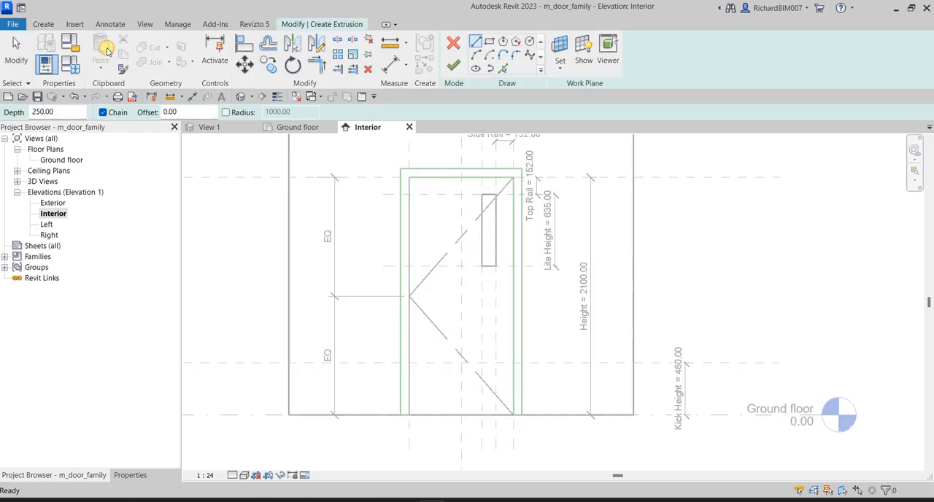
{"action": "left_click", "coordinate": [561, 69]}
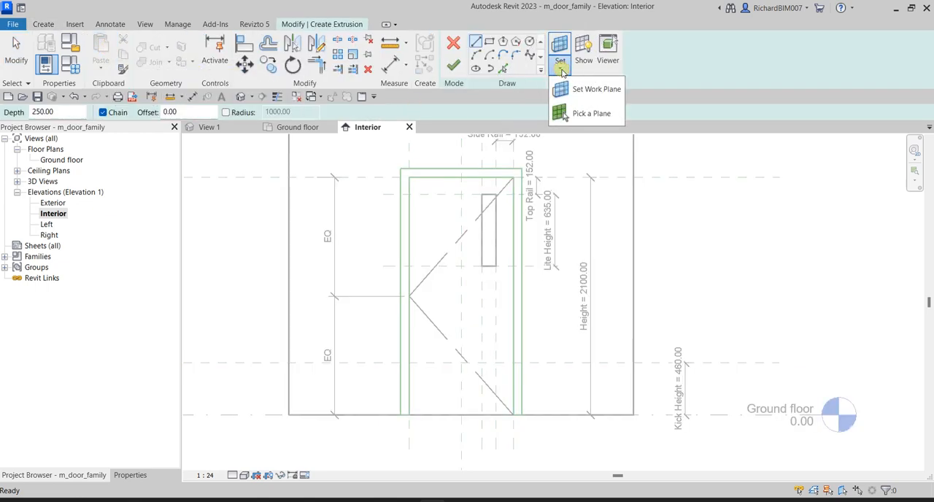
{"action": "left_click", "coordinate": [594, 90]}
{"action": "left_click", "coordinate": [594, 90]}
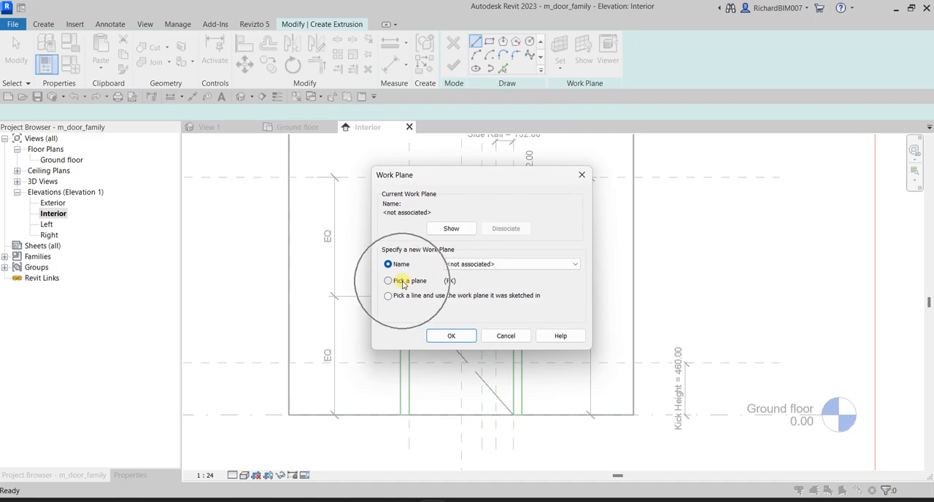
{"action": "left_click", "coordinate": [451, 336]}
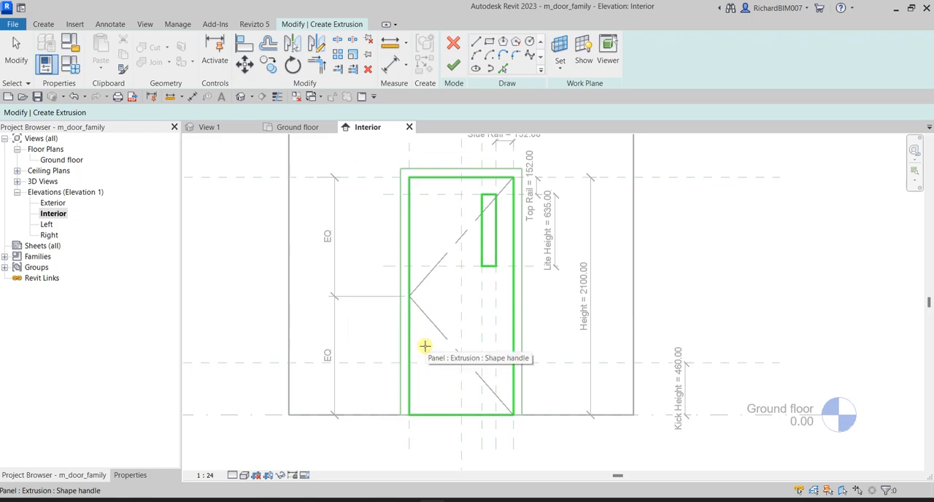
Compare which faces of the frame and the door panel highlight as candidates for the work plane
{"action": "key", "text": "ctrl"}
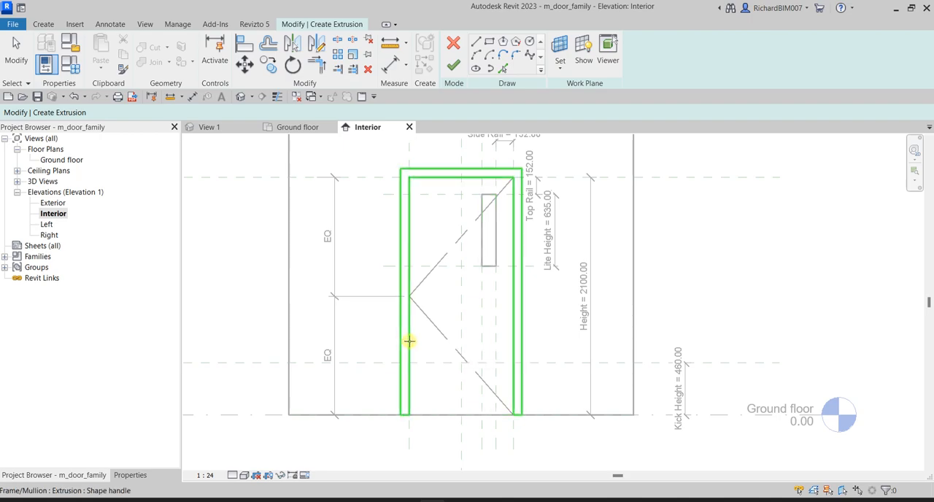
{"action": "scroll", "coordinate": [409, 341], "scroll_direction": "up", "scroll_amount": 3}
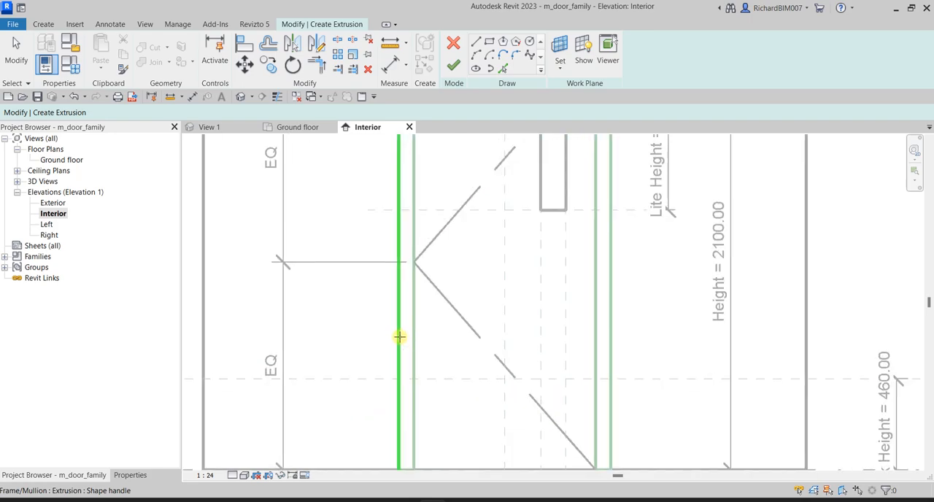
{"action": "left_click", "coordinate": [403, 337]}
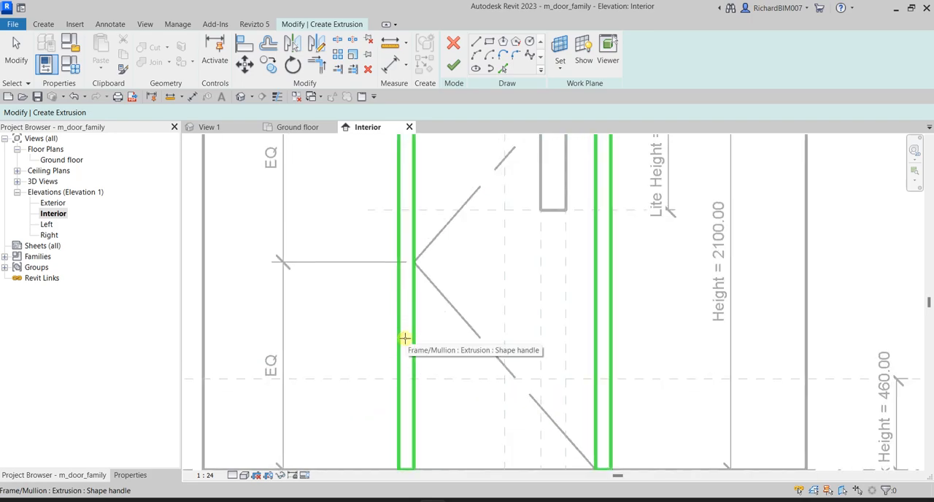
{"action": "scroll", "coordinate": [404, 339], "scroll_direction": "down", "scroll_amount": 3}
{"action": "left_click", "coordinate": [407, 339]}
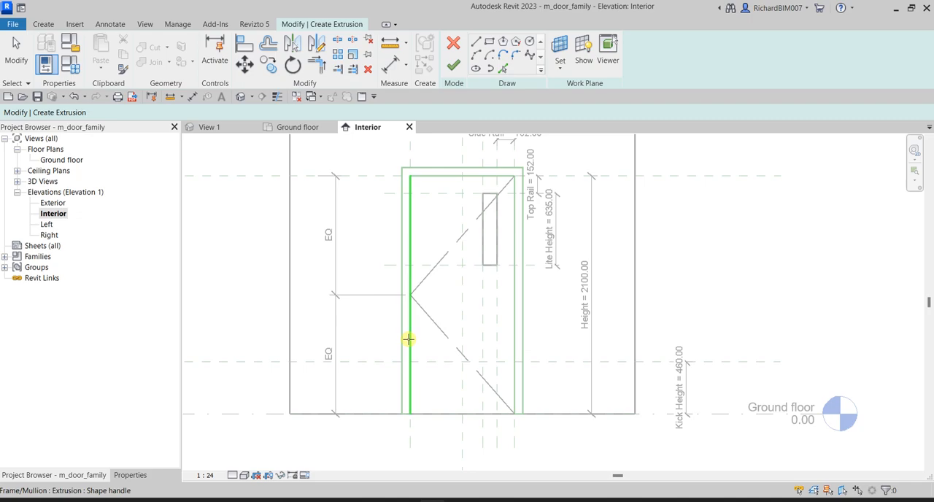
{"action": "scroll", "coordinate": [408, 340], "scroll_direction": "up", "scroll_amount": 2}
{"action": "left_click", "coordinate": [437, 344]}
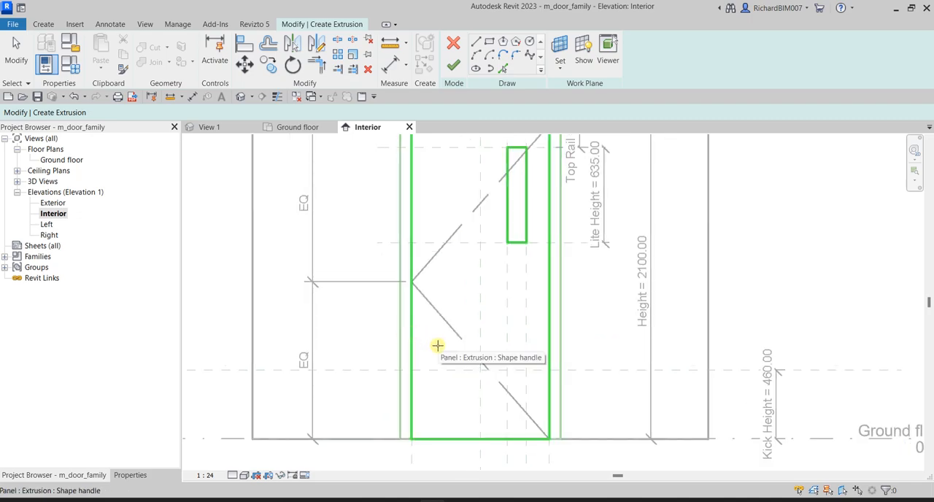
{"action": "scroll", "coordinate": [437, 345], "scroll_direction": "down", "scroll_amount": 1}
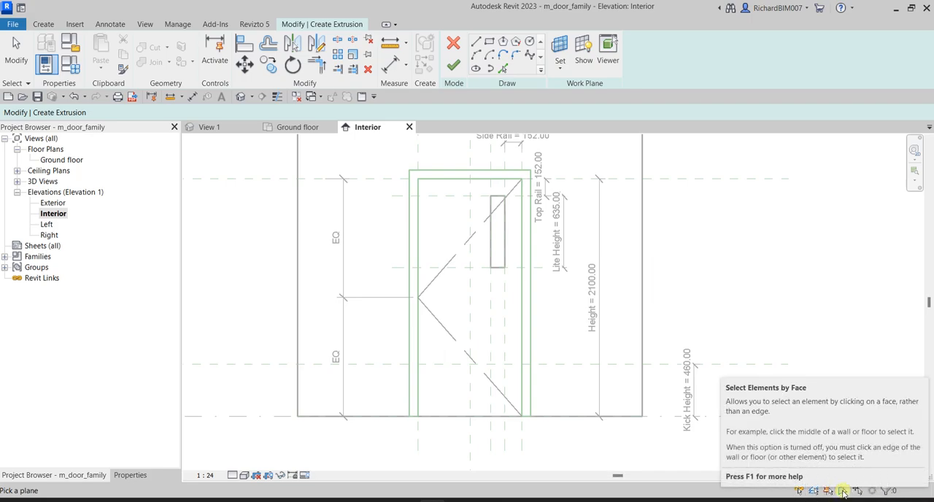
Turn selecting elements by face off and back on while choosing to pick a plane
{"action": "left_click", "coordinate": [844, 494]}
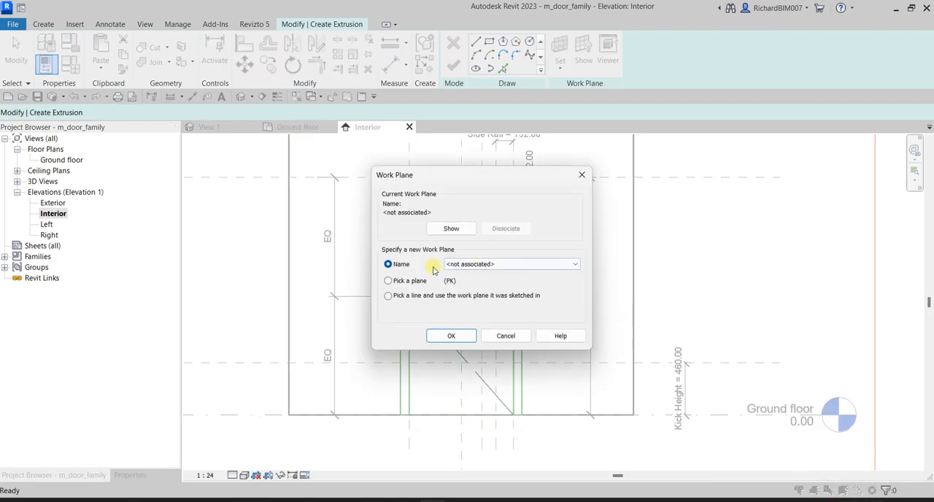
{"action": "left_click", "coordinate": [390, 282]}
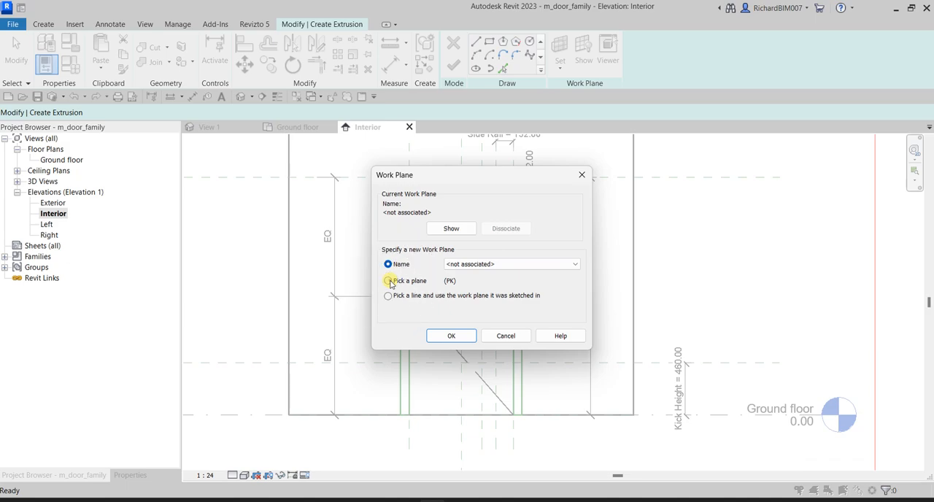
{"action": "left_click", "coordinate": [447, 335]}
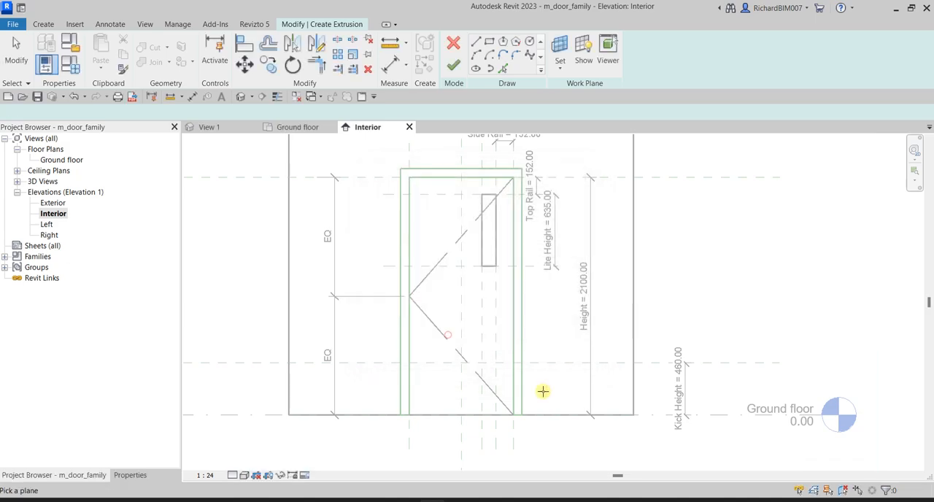
{"action": "left_click", "coordinate": [843, 492]}
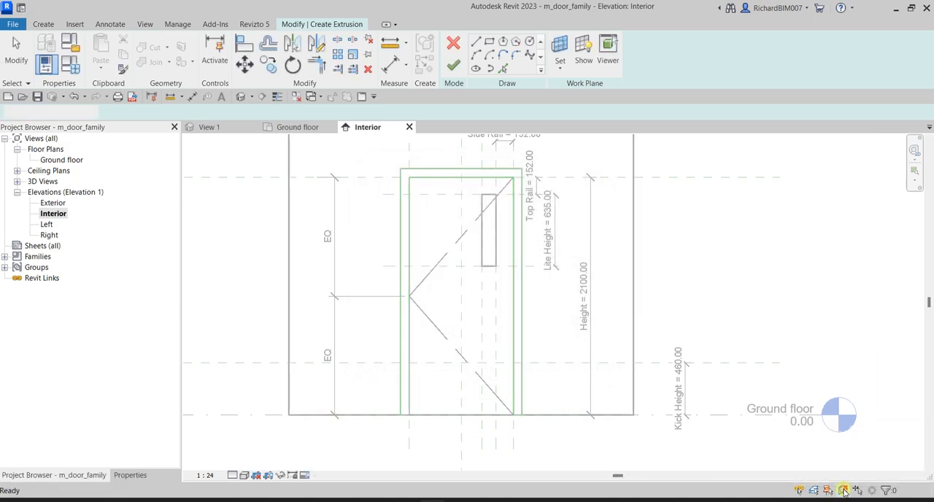
Pick the door panel's face as the work plane of the extrusion
{"action": "left_click", "coordinate": [388, 282]}
{"action": "left_click", "coordinate": [450, 335]}
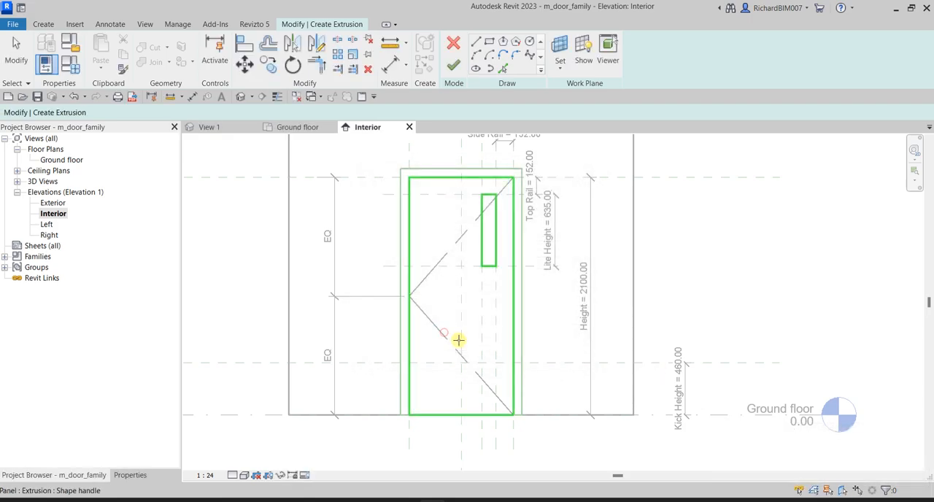
{"action": "key", "text": "ctrl"}
{"action": "key", "text": "ctrl"}
{"action": "left_click", "coordinate": [452, 291]}
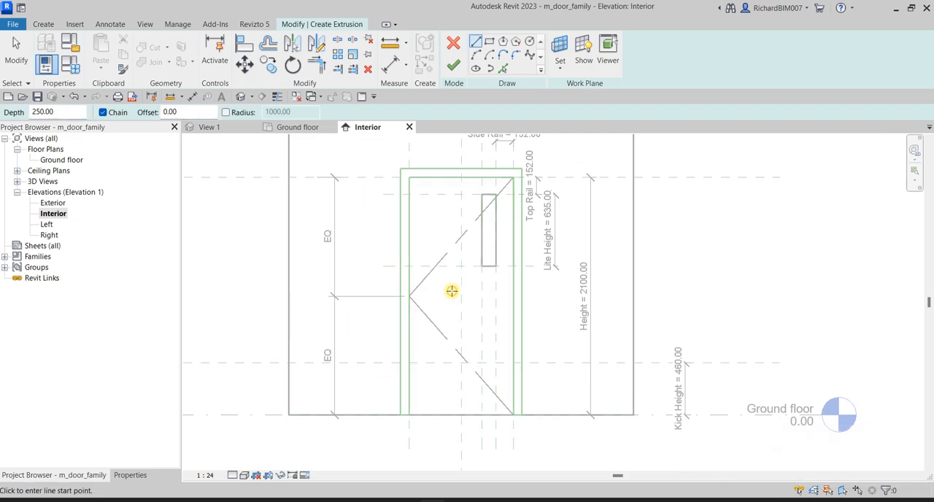
{"action": "key", "text": "ctrl"}
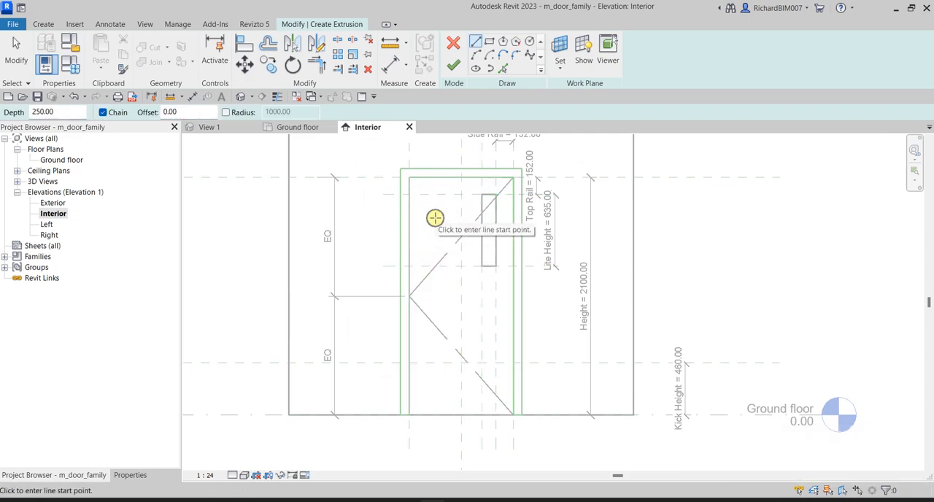
Sketch a 920 by 460 mm rectangle across the panel from the Kick Height reference plane to the floor and lock its four edges
{"action": "left_click", "coordinate": [488, 42]}
{"action": "scroll", "coordinate": [438, 380], "scroll_direction": "up", "scroll_amount": 3}
{"action": "middle_click_drag", "start_coordinate": [441, 382], "coordinate": [432, 349]}
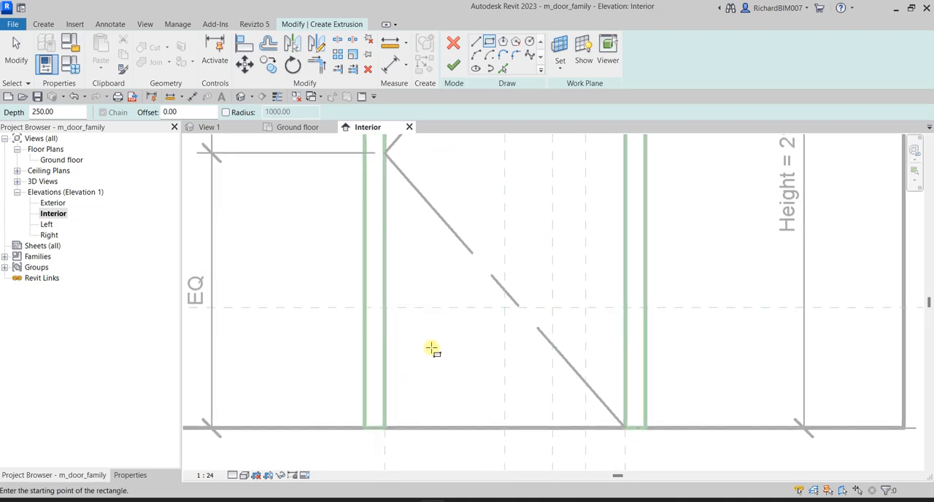
{"action": "left_click", "coordinate": [385, 307]}
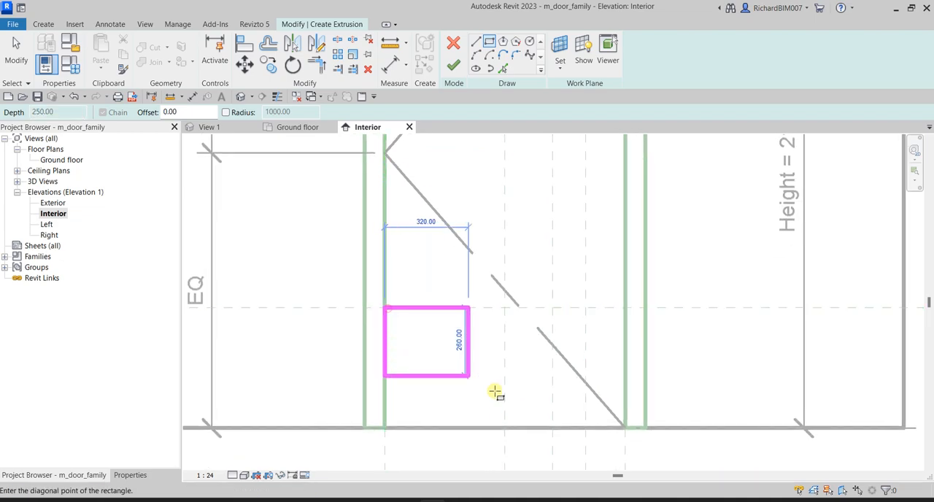
{"action": "left_click", "coordinate": [625, 428]}
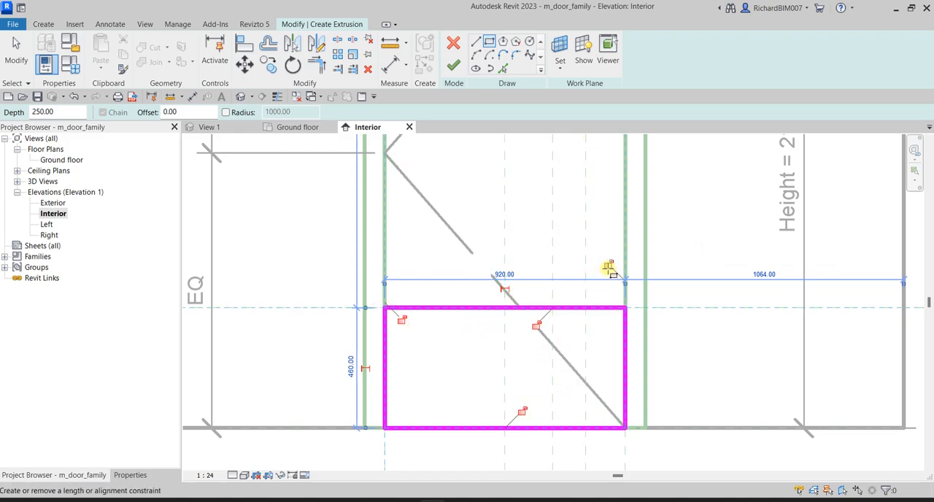
{"action": "left_click", "coordinate": [607, 265]}
{"action": "left_click", "coordinate": [536, 325]}
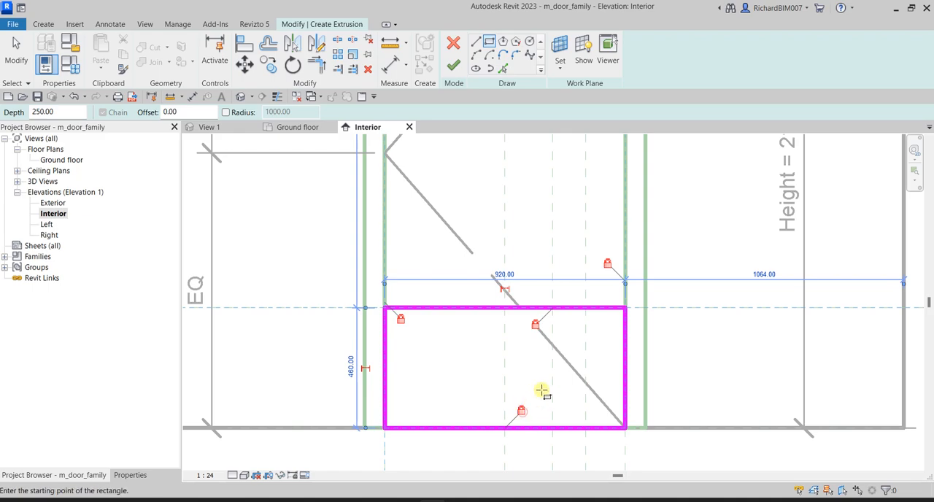
Examine the locked kick rectangle in relation to the whole door and its labelled dimensions
{"action": "scroll", "coordinate": [543, 389], "scroll_direction": "down", "scroll_amount": 3}
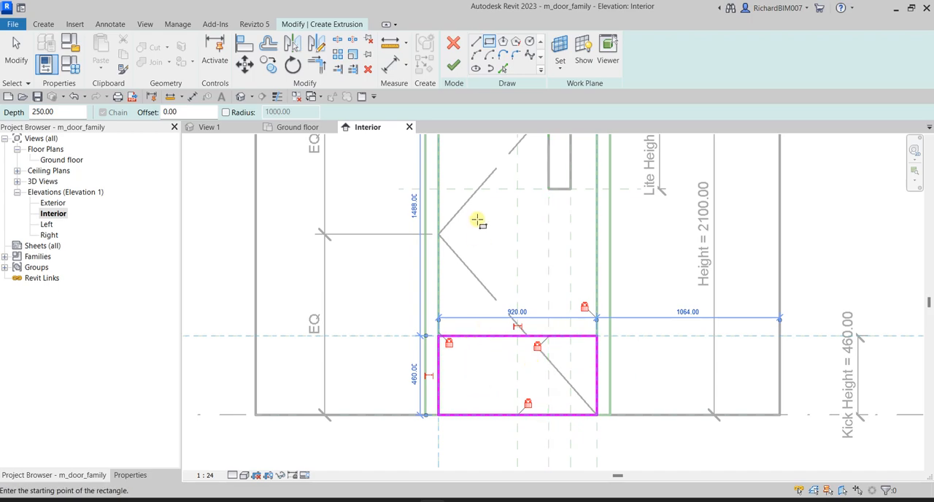
{"action": "scroll", "coordinate": [537, 301], "scroll_direction": "down", "scroll_amount": 2}
{"action": "middle_click_drag", "start_coordinate": [537, 301], "coordinate": [537, 370]}
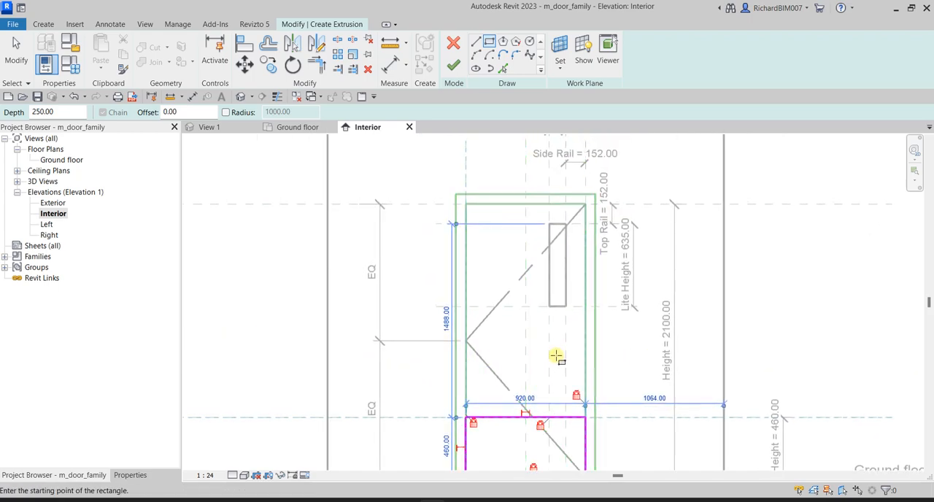
{"action": "scroll", "coordinate": [594, 380], "scroll_direction": "down", "scroll_amount": 1}
{"action": "scroll", "coordinate": [594, 377], "scroll_direction": "up", "scroll_amount": 1}
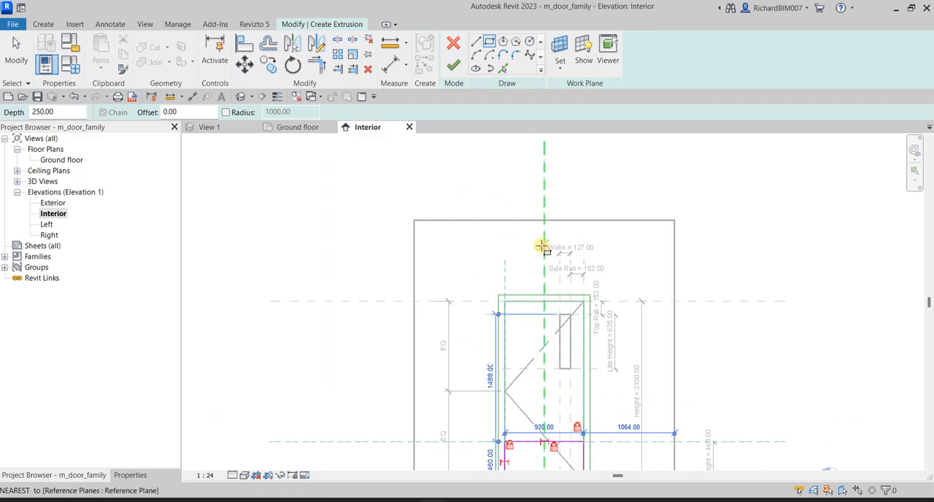
{"action": "scroll", "coordinate": [546, 313], "scroll_direction": "up", "scroll_amount": 1}
{"action": "scroll", "coordinate": [540, 278], "scroll_direction": "up", "scroll_amount": 1}
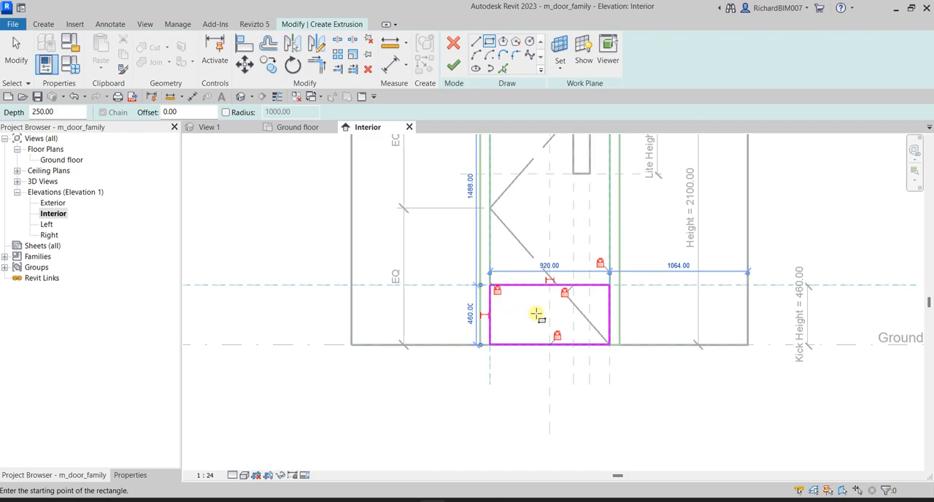
{"action": "scroll", "coordinate": [538, 313], "scroll_direction": "up", "scroll_amount": 1}
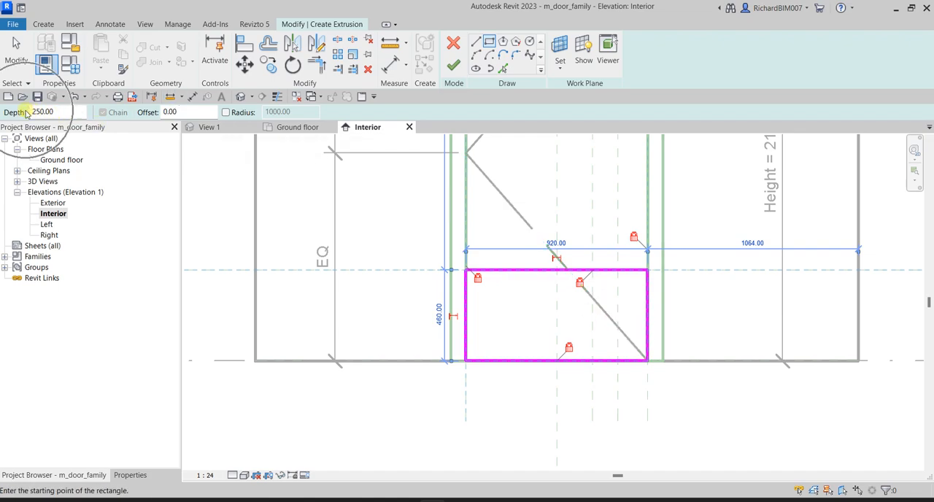
Set the kick extrusion's depth to 3 mm, finish the sketch and deselect the extrusion
{"action": "left_click_drag", "start_coordinate": [60, 111], "coordinate": [33, 109]}
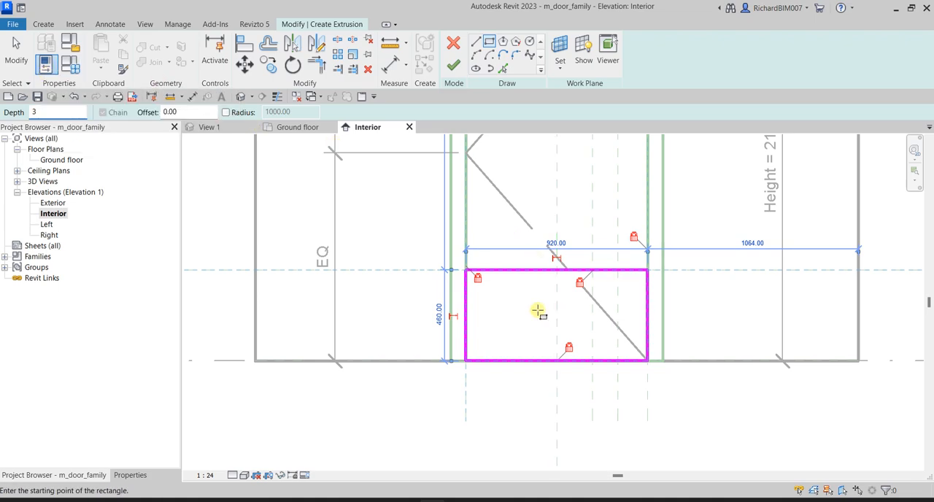
{"action": "left_click", "coordinate": [454, 68]}
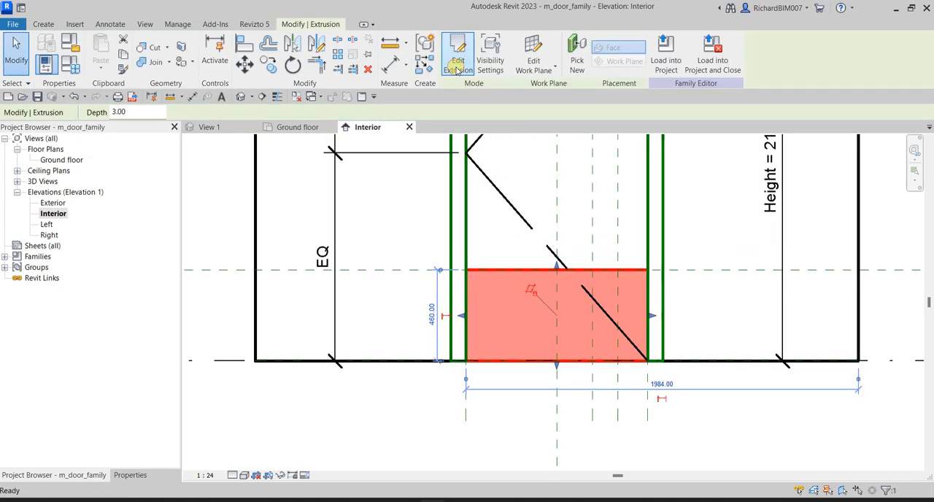
{"action": "left_click", "coordinate": [222, 328]}
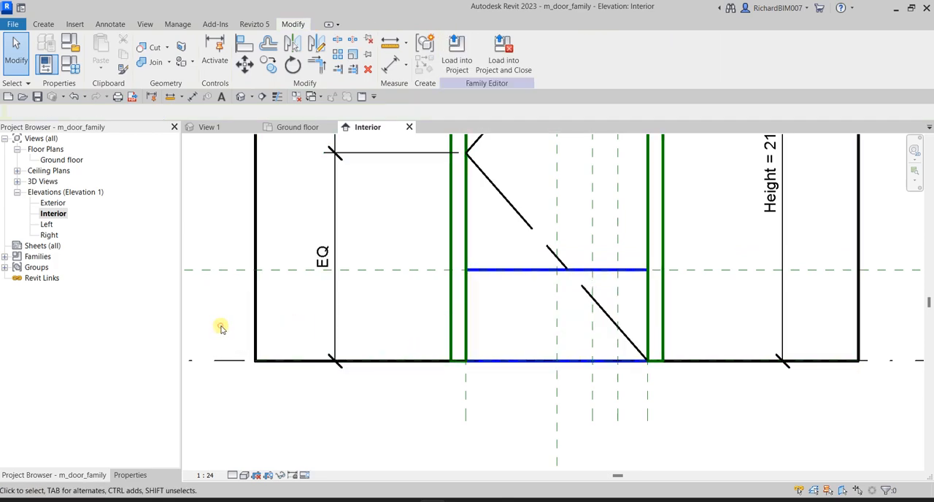
Show the kick extrusion close up at the door's base in the default 3D view with thin lines on
{"action": "left_click", "coordinate": [240, 97]}
{"action": "middle_click_drag", "start_coordinate": [713, 323], "coordinate": [507, 325], "text": "shift"}
{"action": "scroll", "coordinate": [536, 403], "scroll_direction": "up", "scroll_amount": 5}
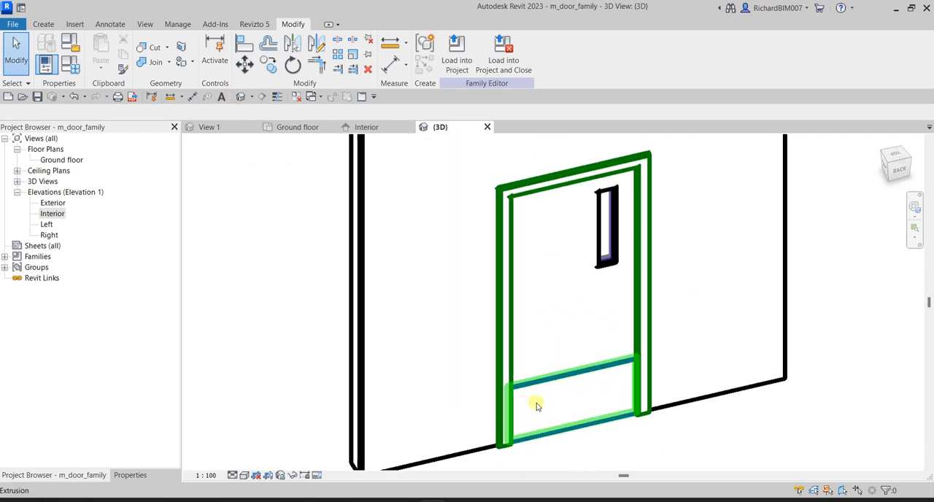
{"action": "scroll", "coordinate": [546, 408], "scroll_direction": "up", "scroll_amount": 4}
{"action": "middle_click_drag", "start_coordinate": [546, 408], "coordinate": [579, 298]}
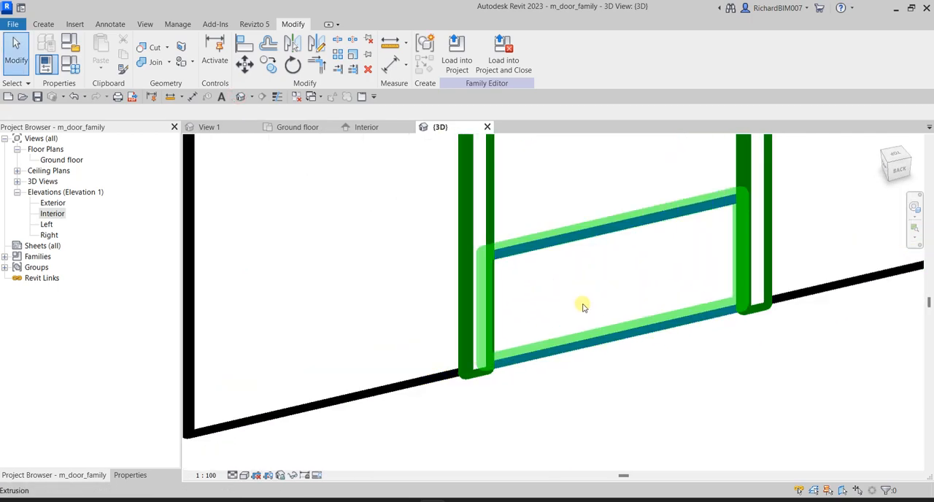
{"action": "left_click", "coordinate": [582, 307]}
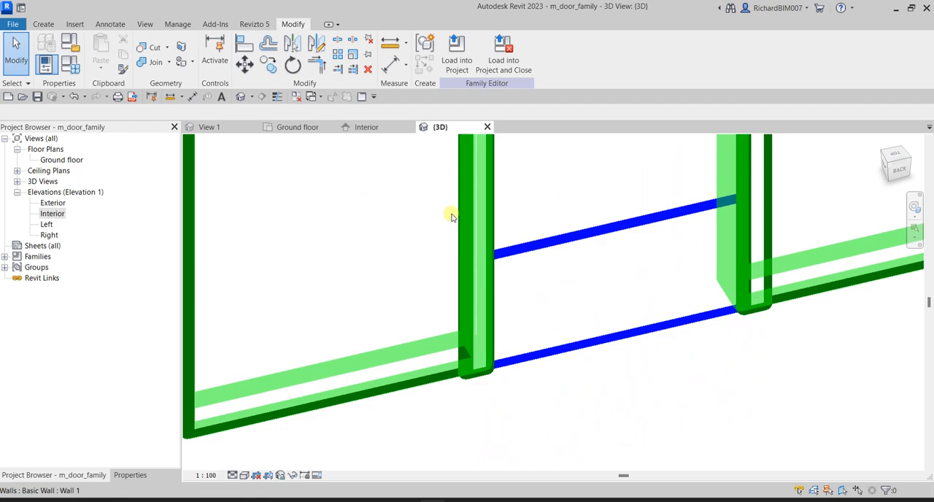
{"action": "left_click", "coordinate": [275, 97]}
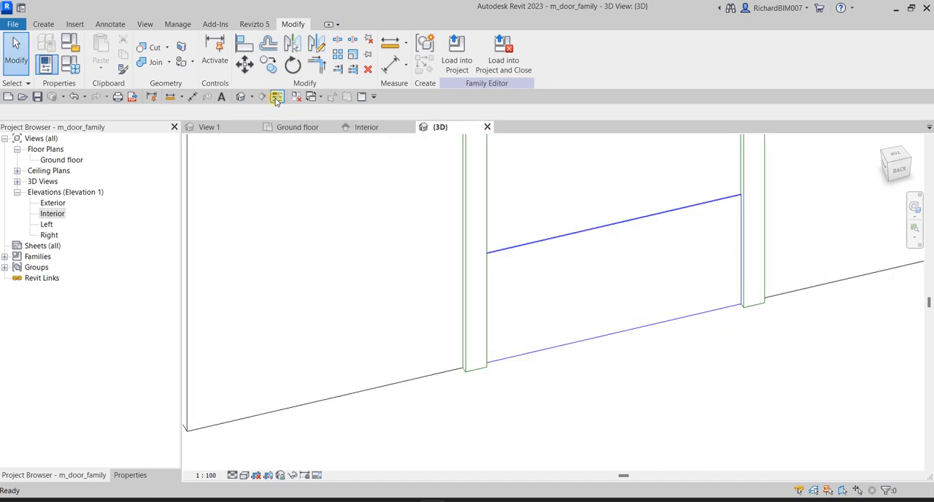
Set the 3D view to Fine detail level and the Shaded visual style to show the kick plate on the door
{"action": "middle_click_drag", "start_coordinate": [645, 273], "coordinate": [678, 324], "text": "shift"}
{"action": "scroll", "coordinate": [517, 235], "scroll_direction": "up", "scroll_amount": 6}
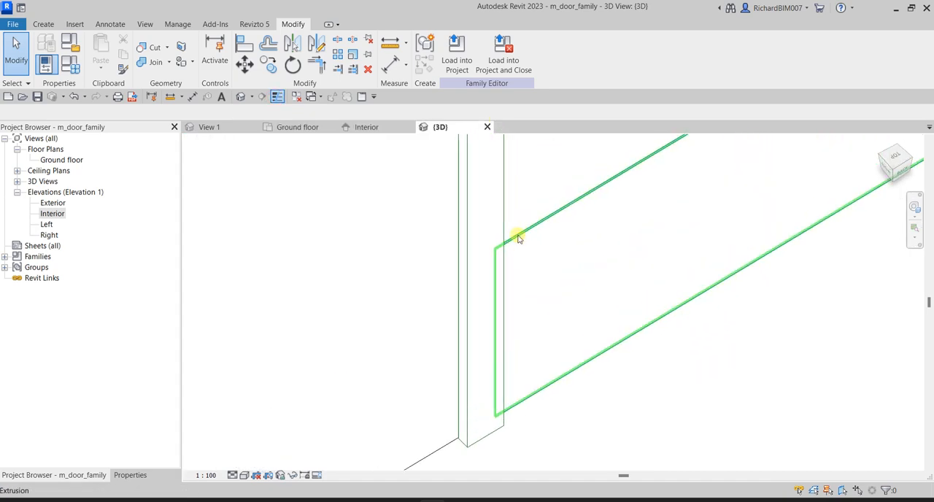
{"action": "left_click", "coordinate": [233, 475]}
{"action": "left_click", "coordinate": [247, 463]}
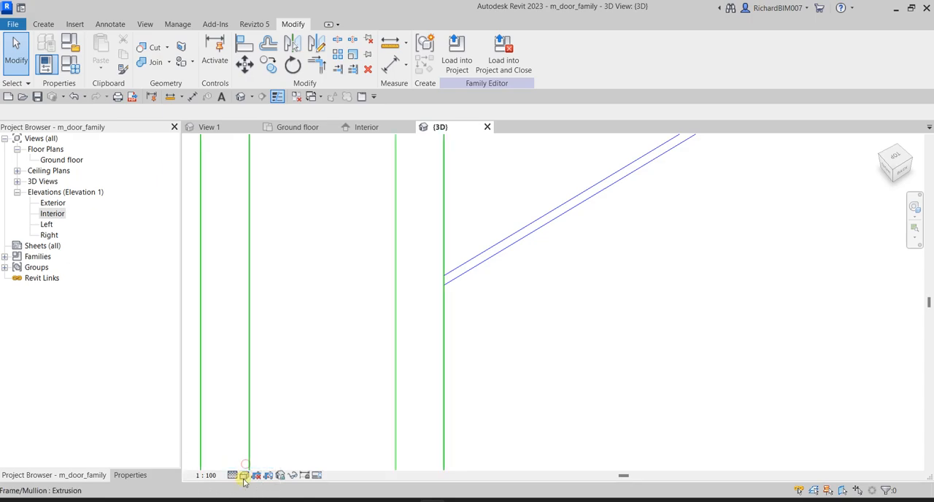
{"action": "left_click", "coordinate": [244, 475]}
{"action": "left_click", "coordinate": [265, 439]}
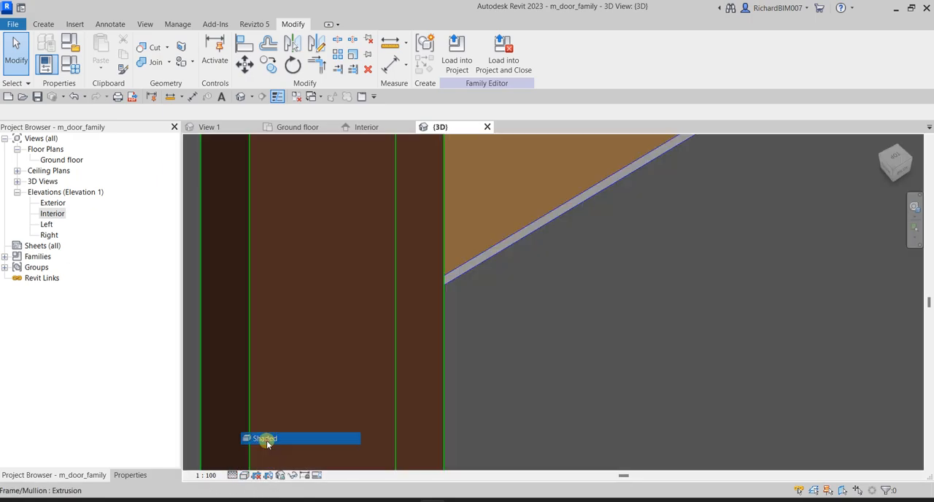
{"action": "middle_click_drag", "start_coordinate": [646, 305], "coordinate": [754, 293], "text": "shift"}
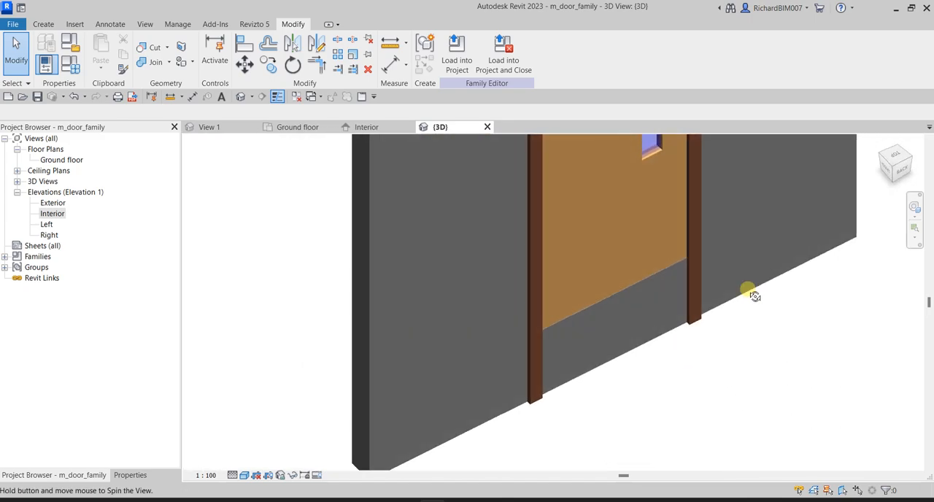
{"action": "scroll", "coordinate": [737, 332], "scroll_direction": "down", "scroll_amount": 4}
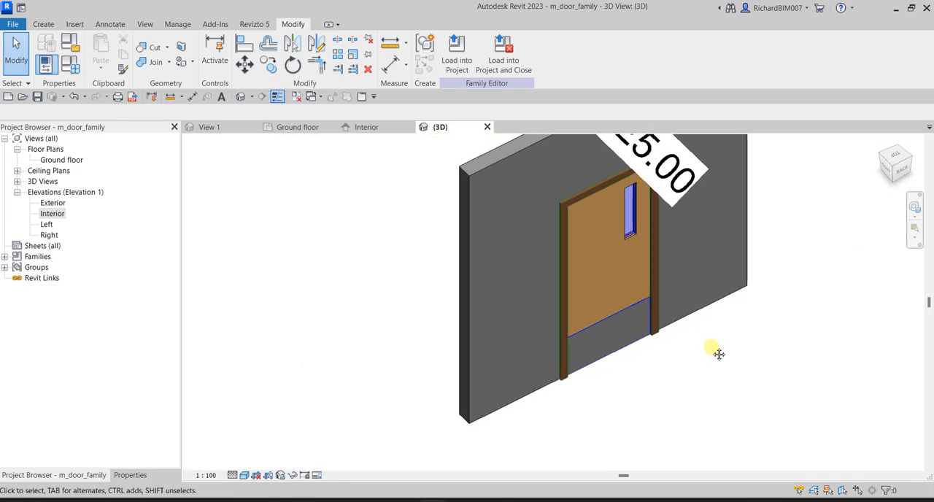
{"action": "scroll", "coordinate": [706, 364], "scroll_direction": "up", "scroll_amount": 3}
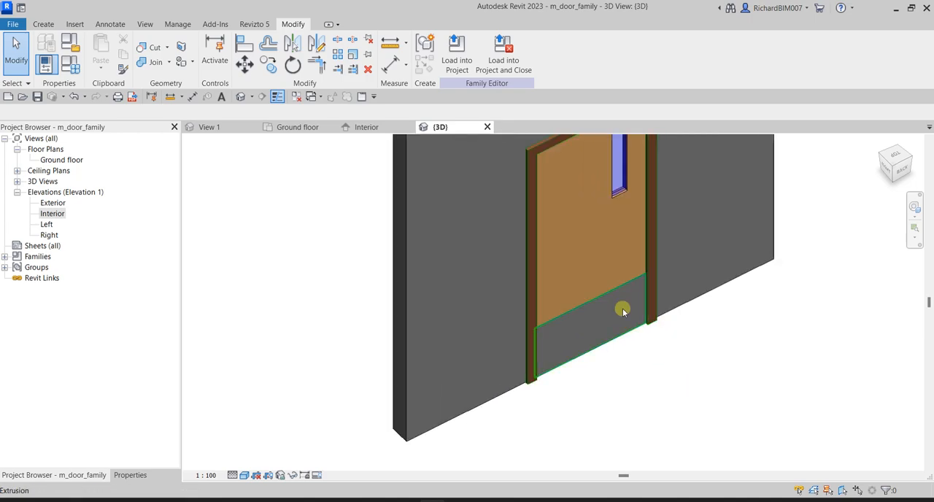
Associate the kick extrusion's Visible property with the Kick family parameter and deselect the extrusion
{"action": "left_click", "coordinate": [575, 316]}
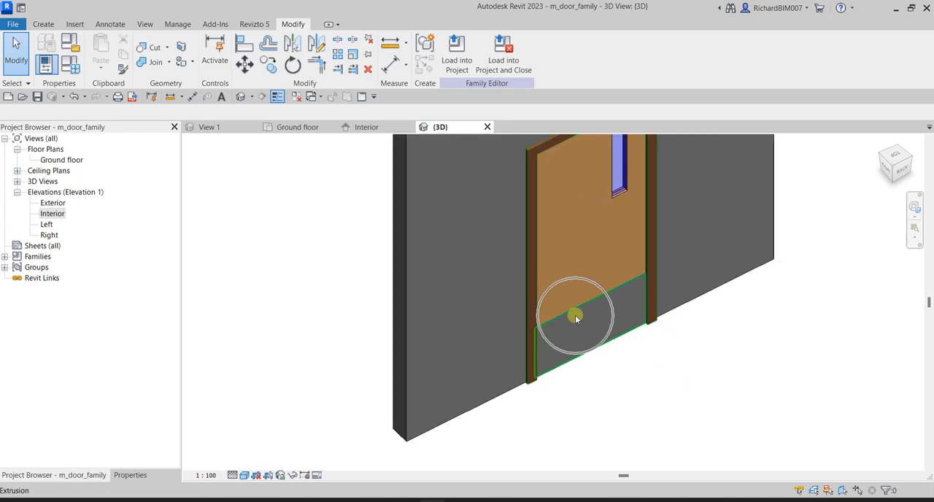
{"action": "left_click", "coordinate": [575, 315]}
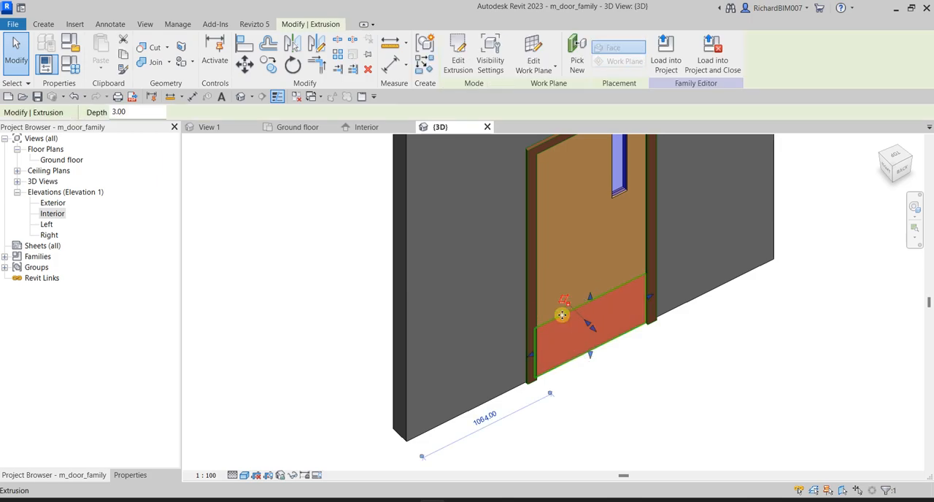
{"action": "left_click", "coordinate": [129, 475]}
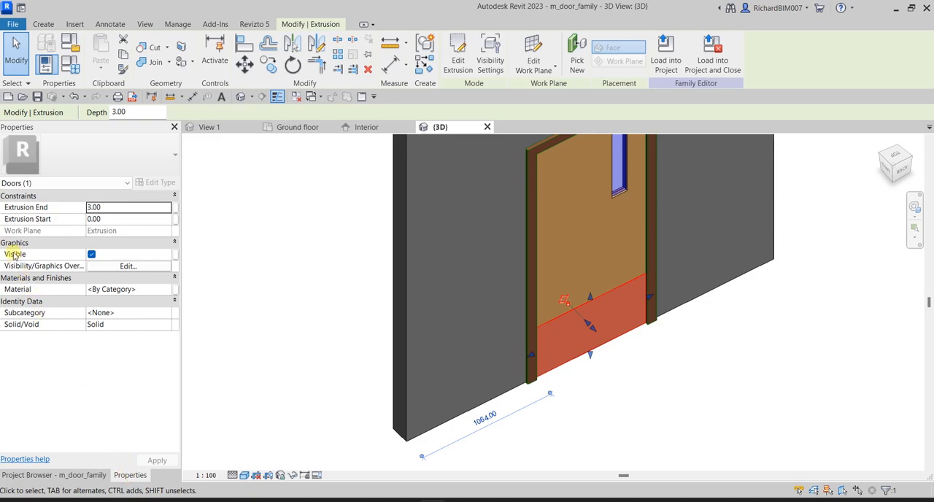
{"action": "key", "text": "ctrl"}
{"action": "key", "text": "ctrl"}
{"action": "key", "text": "ctrl"}
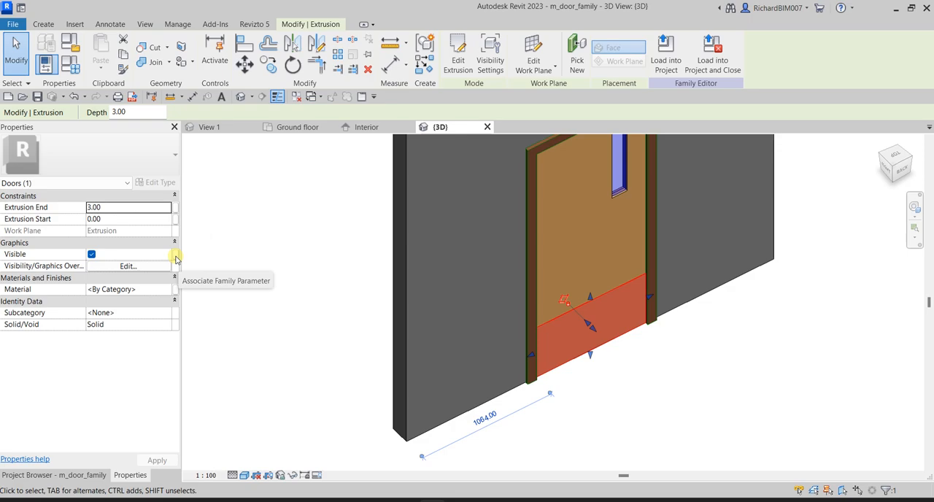
{"action": "left_click", "coordinate": [176, 256]}
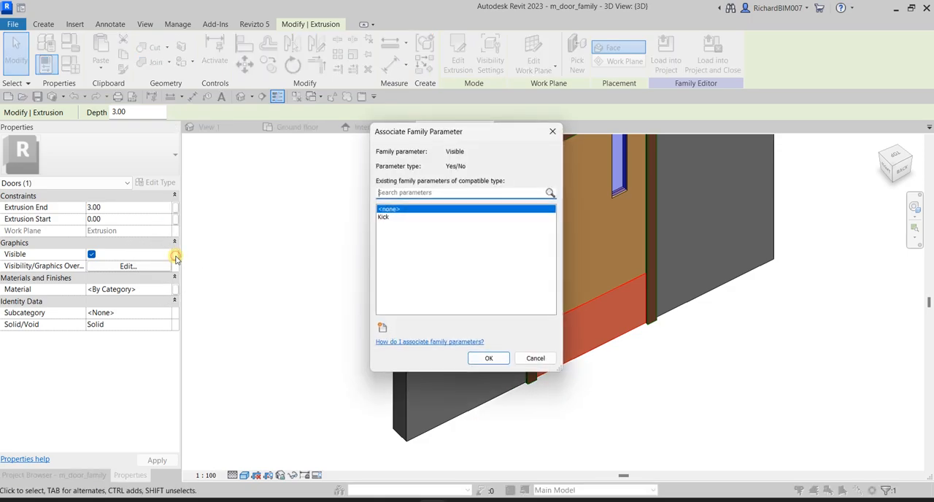
{"action": "left_click", "coordinate": [384, 217]}
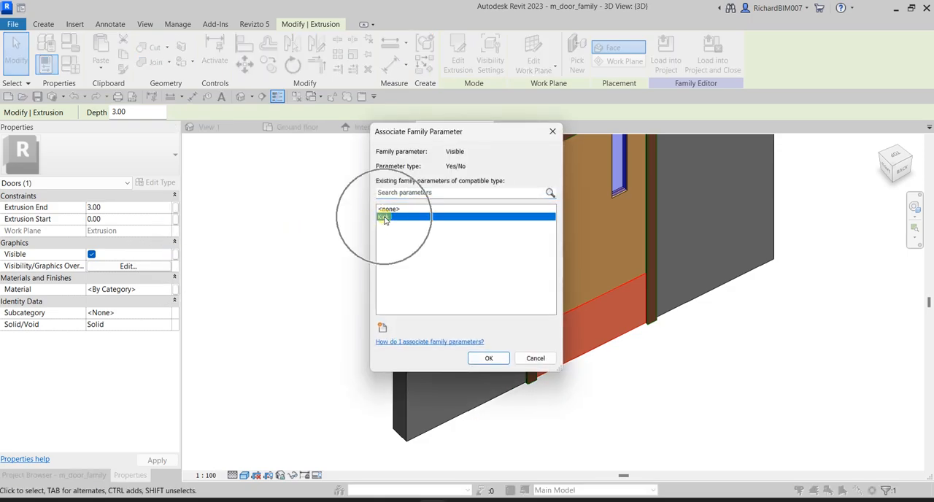
{"action": "left_click", "coordinate": [490, 359]}
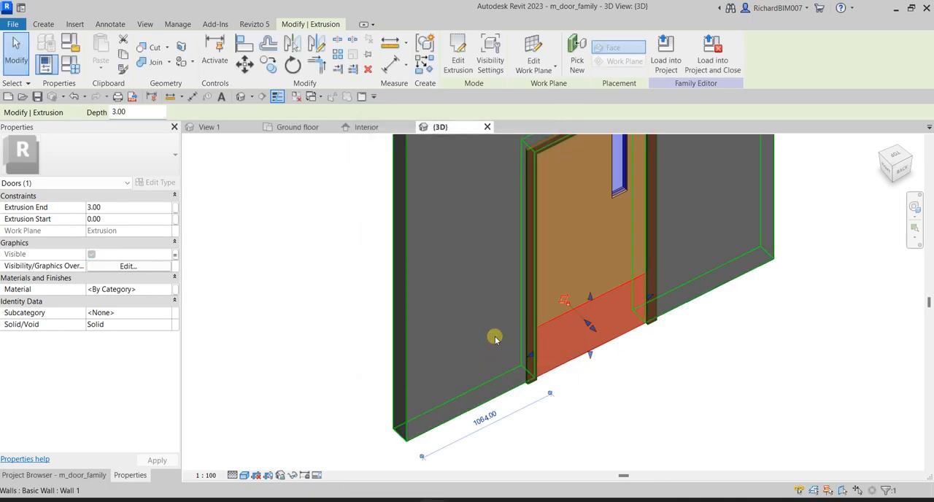
{"action": "left_click", "coordinate": [574, 339]}
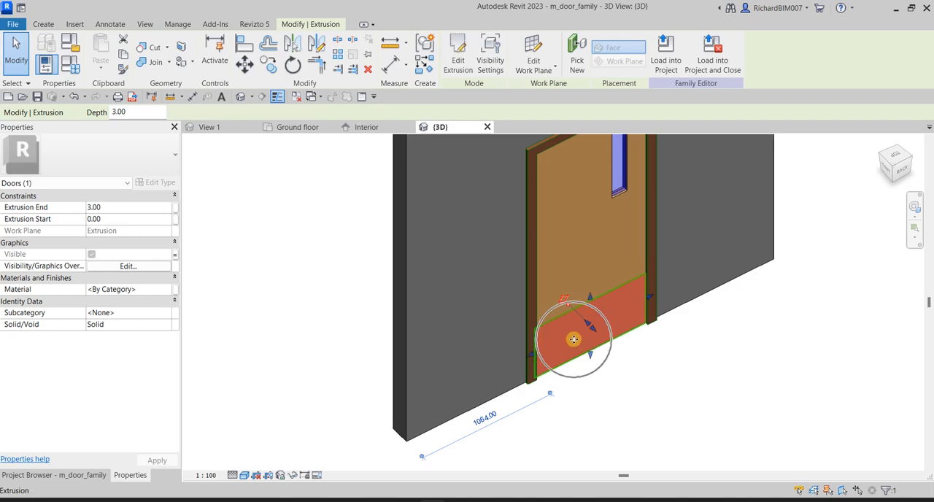
{"action": "left_click", "coordinate": [775, 404]}
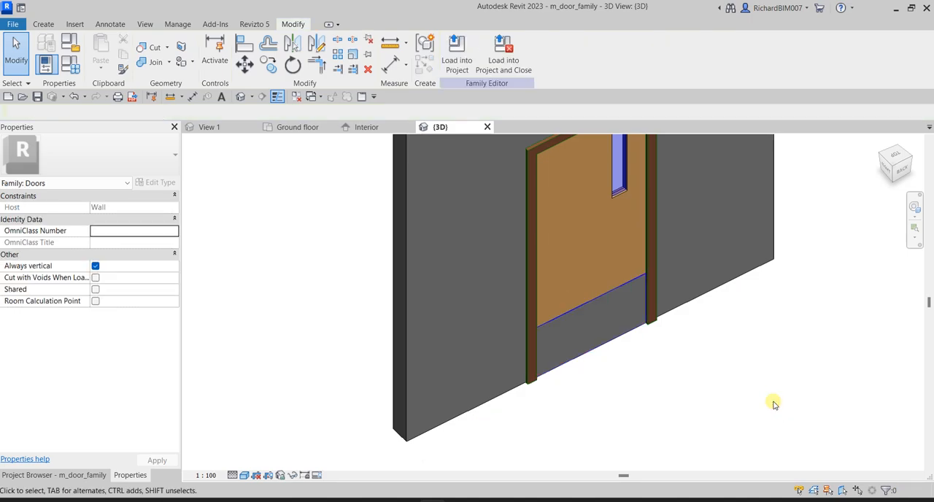
Show the whole door and host wall in the 3D view and close all inactive views
{"action": "scroll", "coordinate": [726, 398], "scroll_direction": "down", "scroll_amount": 2}
{"action": "middle_click_drag", "start_coordinate": [727, 378], "coordinate": [678, 451]}
{"action": "scroll", "coordinate": [480, 311], "scroll_direction": "down", "scroll_amount": 4}
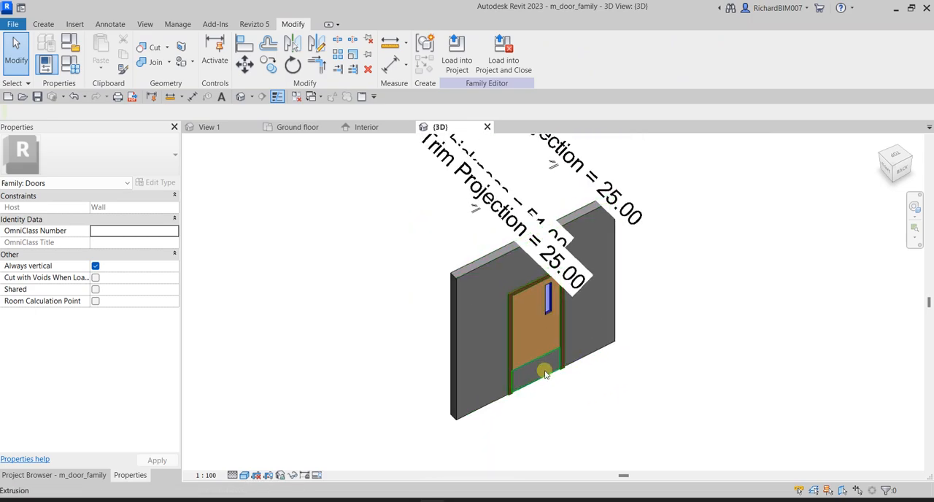
{"action": "middle_click_drag", "start_coordinate": [589, 381], "coordinate": [609, 367], "text": "shift"}
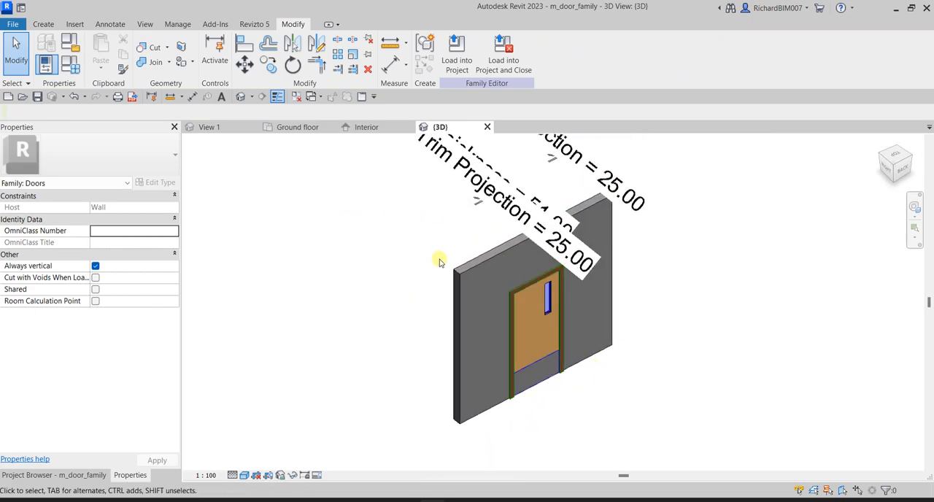
{"action": "left_click", "coordinate": [296, 96]}
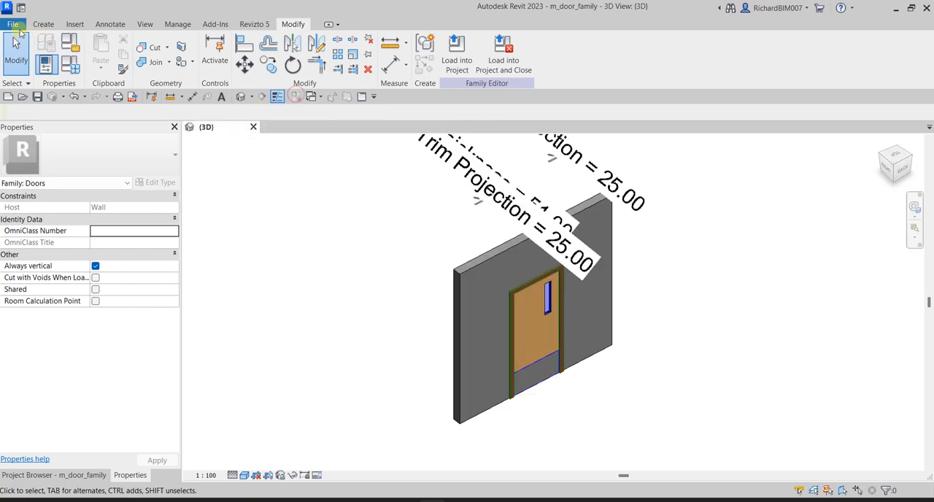
Save the door family under the new name Custom Door in the Documents folder
{"action": "left_click", "coordinate": [12, 26]}
{"action": "mouse_move", "coordinate": [58, 183]}
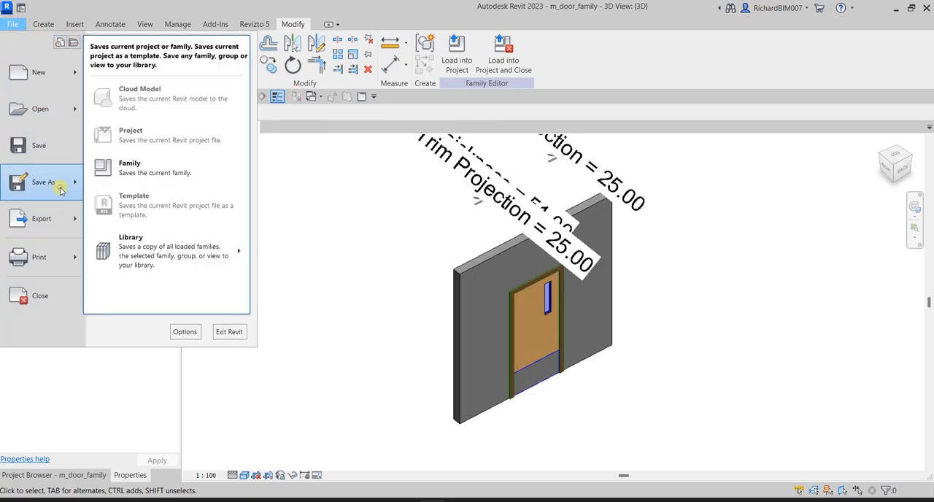
{"action": "left_click", "coordinate": [146, 175]}
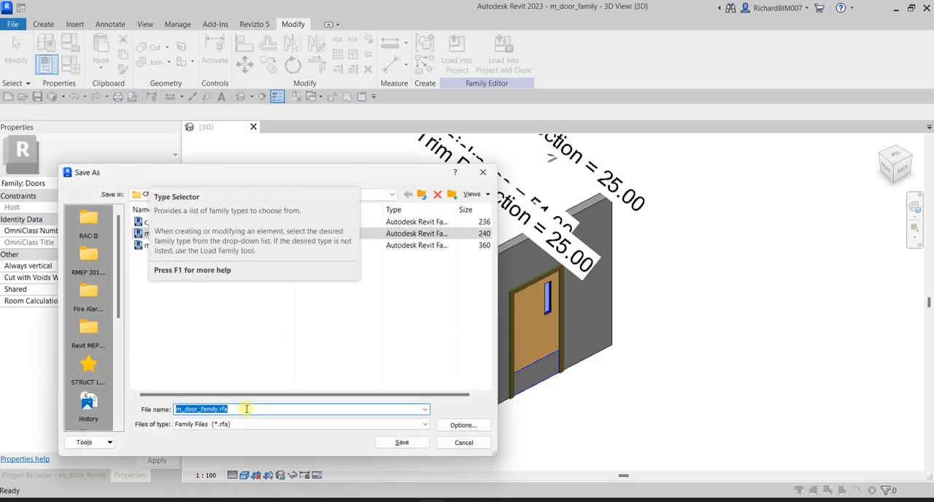
{"action": "type", "text": "Custom Door"}
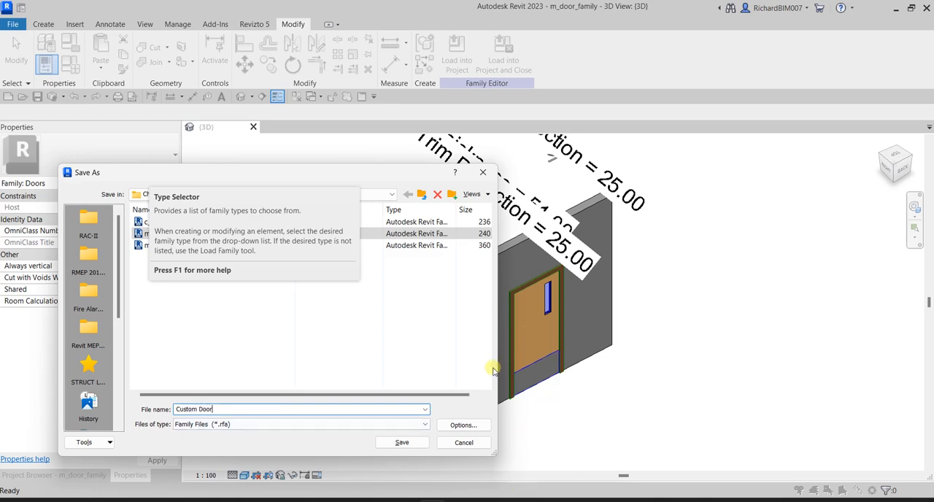
{"action": "scroll", "coordinate": [98, 321], "scroll_direction": "down", "scroll_amount": 5}
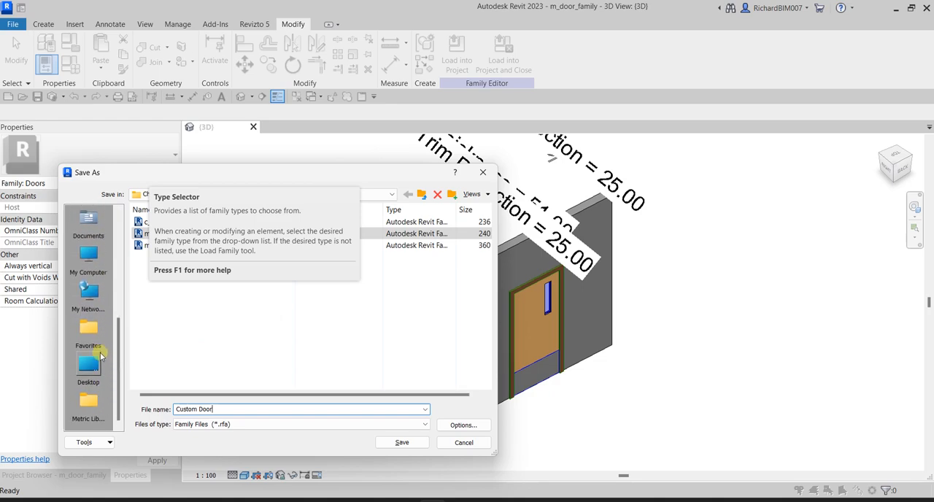
{"action": "left_click", "coordinate": [86, 225]}
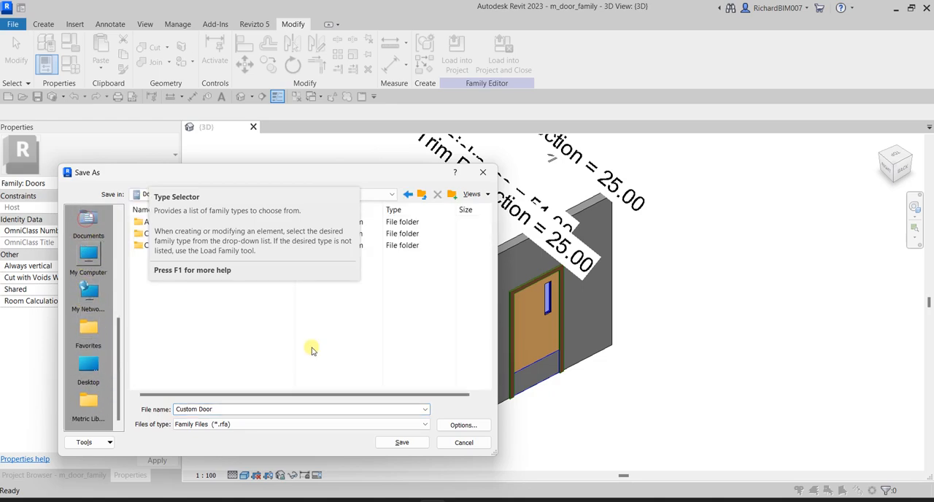
{"action": "left_click", "coordinate": [402, 442]}
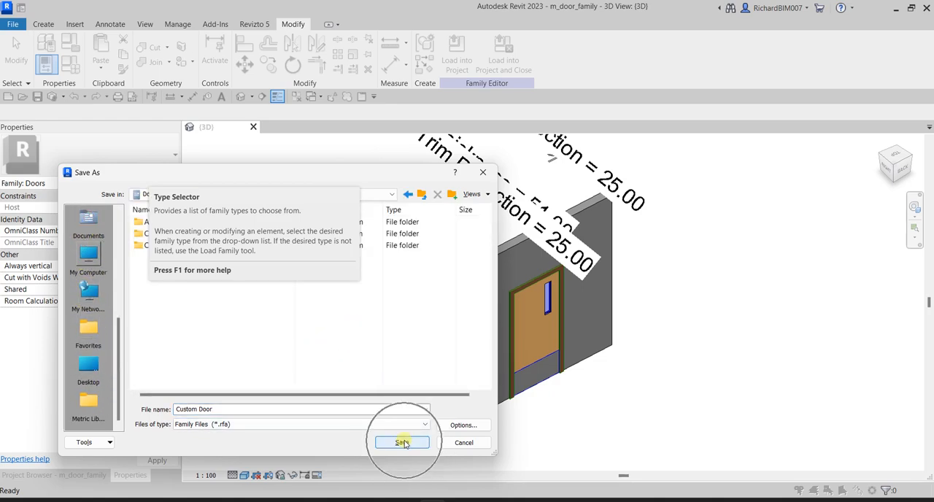
{"action": "left_click", "coordinate": [733, 326]}
{"action": "scroll", "coordinate": [370, 251], "scroll_direction": "down", "scroll_amount": 1}
{"action": "left_click", "coordinate": [323, 226]}
{"action": "scroll", "coordinate": [343, 317], "scroll_direction": "down", "scroll_amount": 3}
{"action": "middle_click_drag", "start_coordinate": [344, 317], "coordinate": [439, 327]}
{"action": "scroll", "coordinate": [428, 312], "scroll_direction": "up", "scroll_amount": 3}
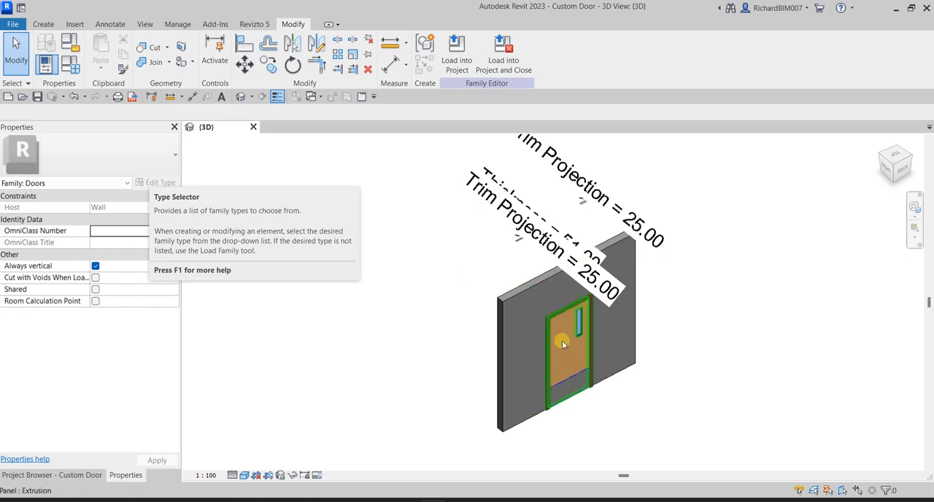
Create a new project based on the Architectural Template
{"action": "left_click", "coordinate": [8, 98]}
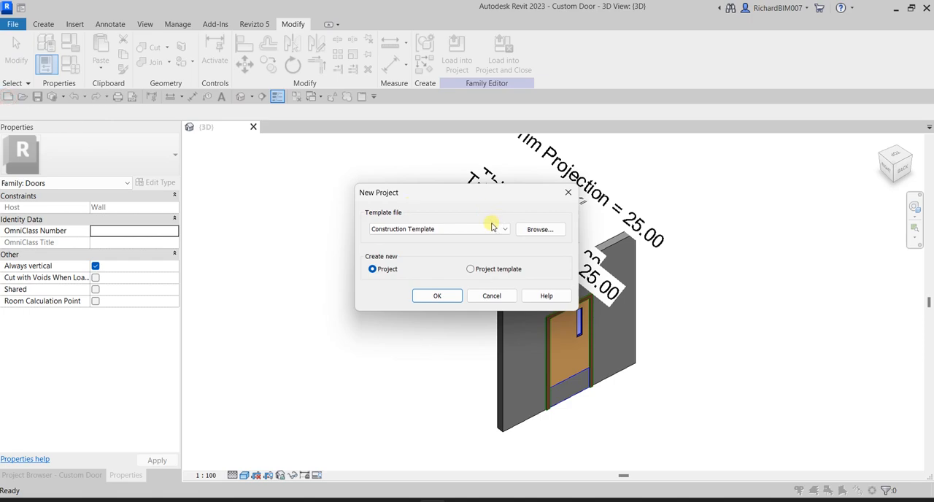
{"action": "left_click", "coordinate": [476, 230]}
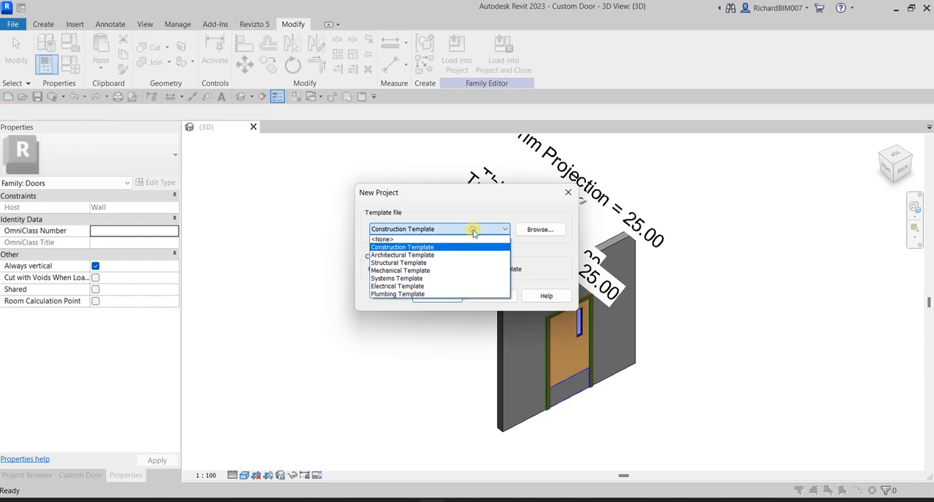
{"action": "left_click", "coordinate": [414, 255]}
{"action": "left_click", "coordinate": [437, 296]}
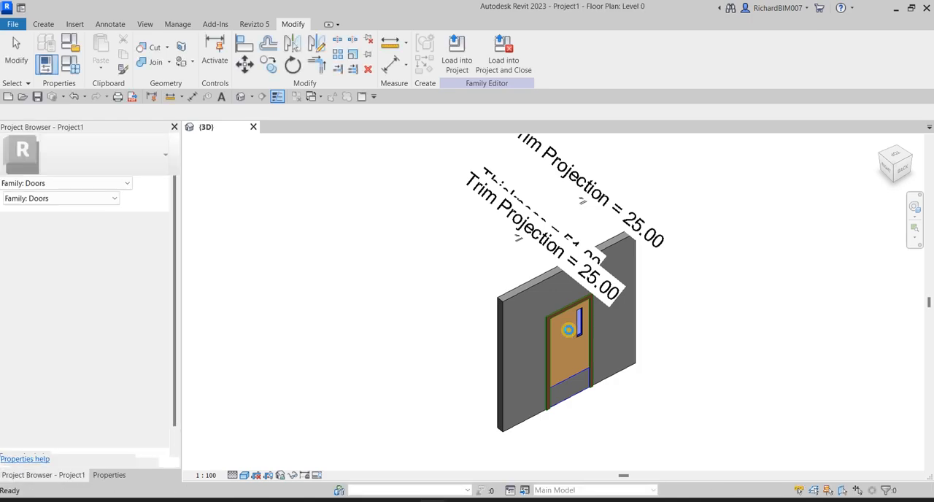
Draw a straight horizontal wall about 5200 mm long on Level 0 with its height up to Level 1, and end the wall command
{"action": "left_click", "coordinate": [51, 48]}
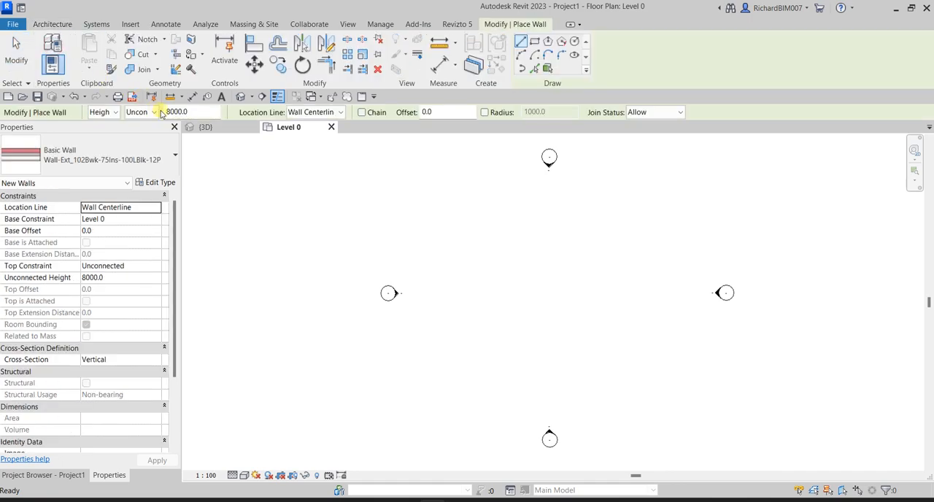
{"action": "left_click", "coordinate": [153, 112]}
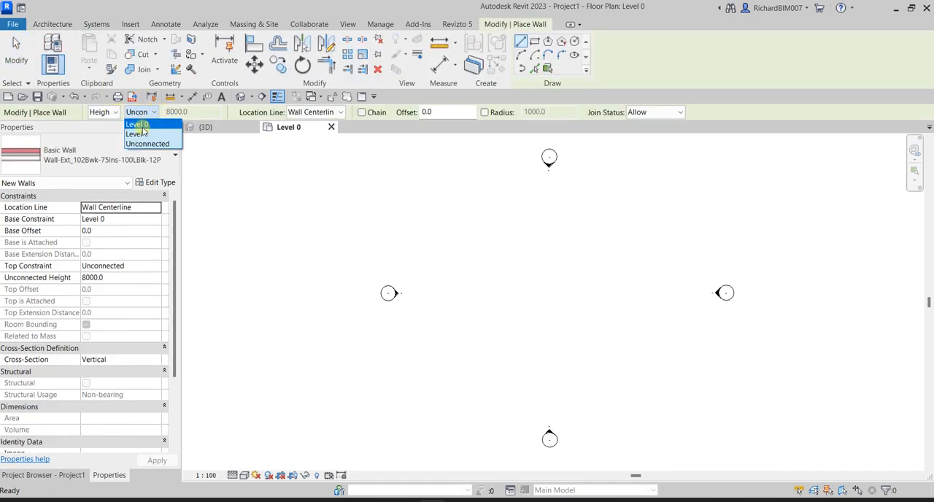
{"action": "left_click", "coordinate": [141, 135]}
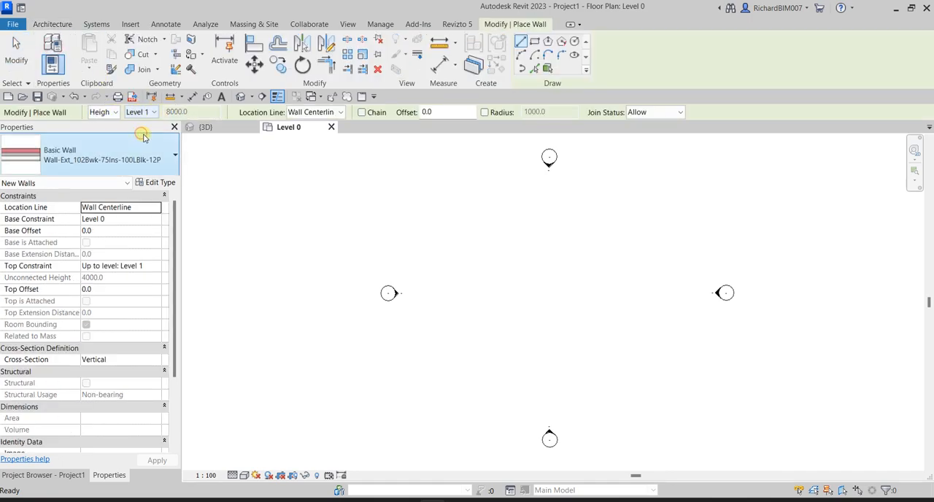
{"action": "scroll", "coordinate": [542, 281], "scroll_direction": "up", "scroll_amount": 3}
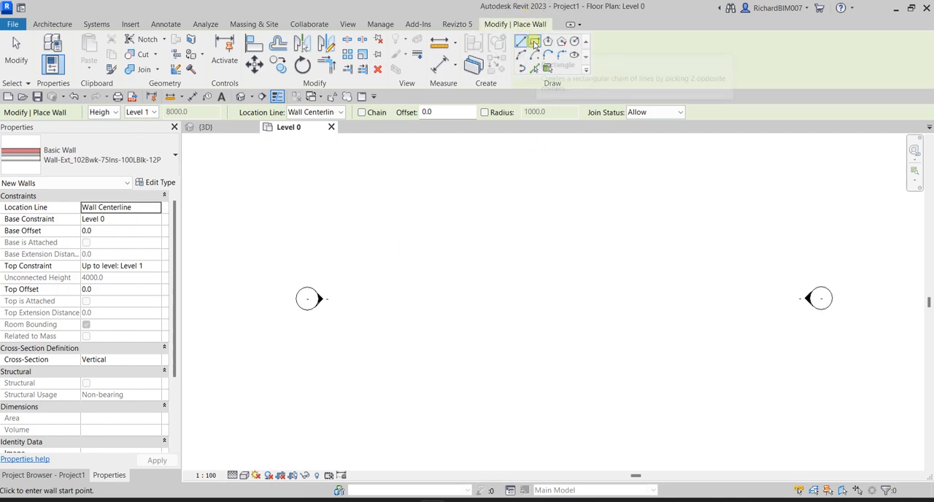
{"action": "left_click", "coordinate": [499, 295]}
{"action": "scroll", "coordinate": [504, 292], "scroll_direction": "up", "scroll_amount": 2}
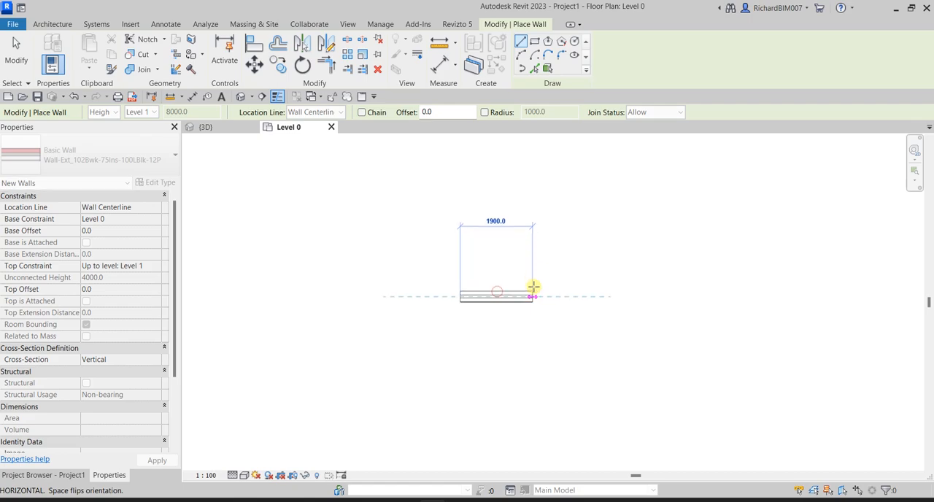
{"action": "left_click", "coordinate": [664, 296]}
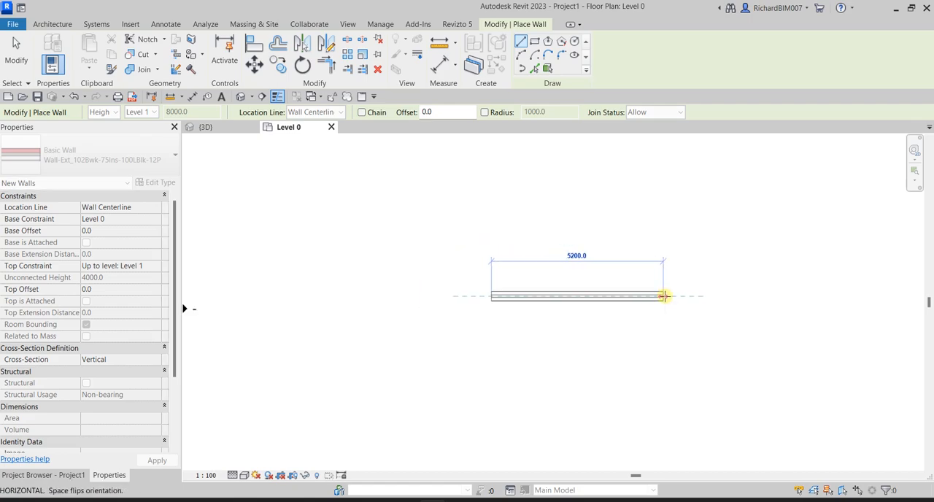
{"action": "left_click", "coordinate": [16, 45]}
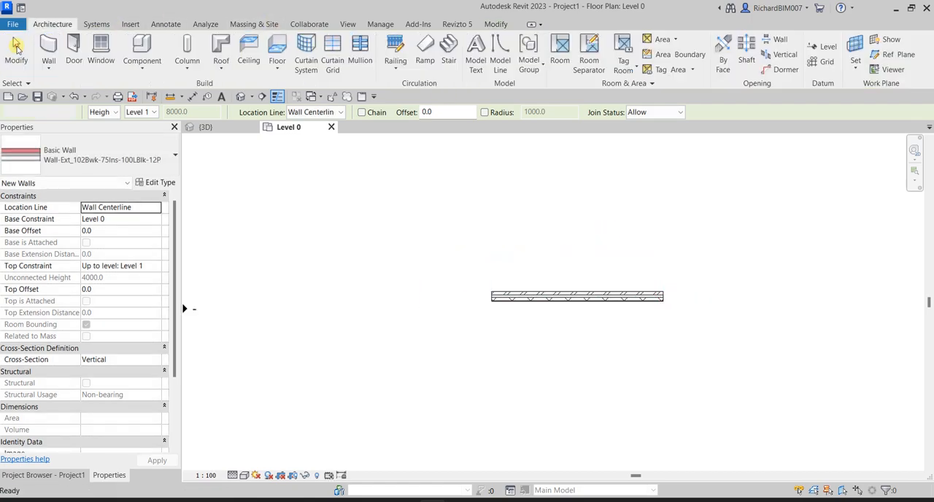
Change the wall's type to the partition Wall-Partn_12P-75Std-12P
{"action": "left_click", "coordinate": [554, 296]}
{"action": "left_click", "coordinate": [103, 150]}
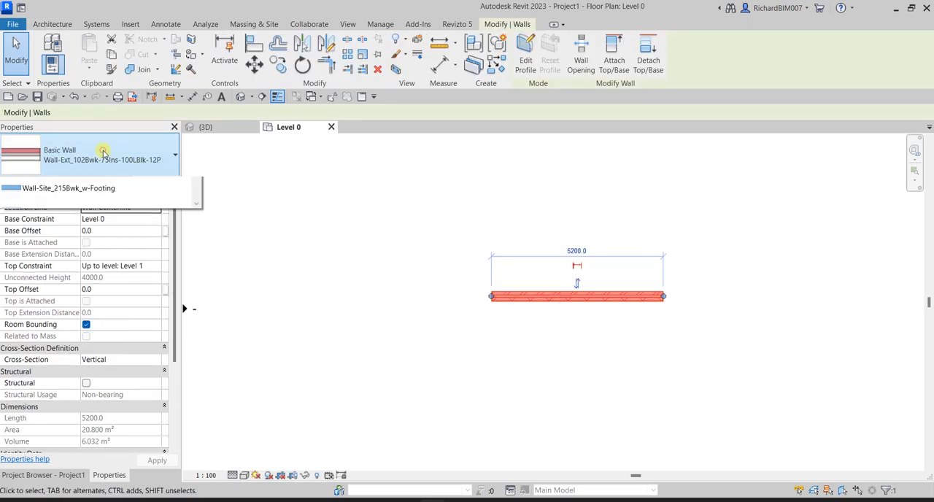
{"action": "scroll", "coordinate": [104, 333], "scroll_direction": "down", "scroll_amount": 3}
{"action": "scroll", "coordinate": [109, 327], "scroll_direction": "up", "scroll_amount": 5}
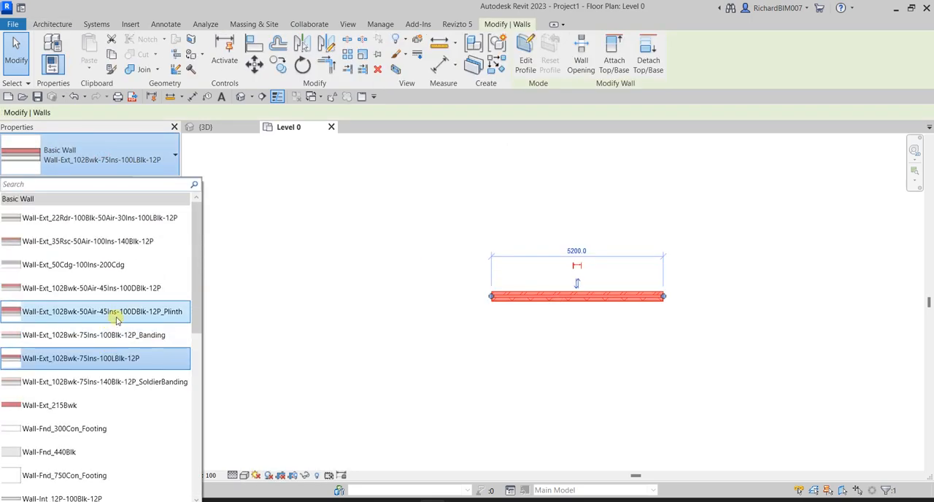
{"action": "scroll", "coordinate": [120, 318], "scroll_direction": "down", "scroll_amount": 1}
{"action": "scroll", "coordinate": [139, 312], "scroll_direction": "up", "scroll_amount": 1}
{"action": "scroll", "coordinate": [139, 312], "scroll_direction": "down", "scroll_amount": 5}
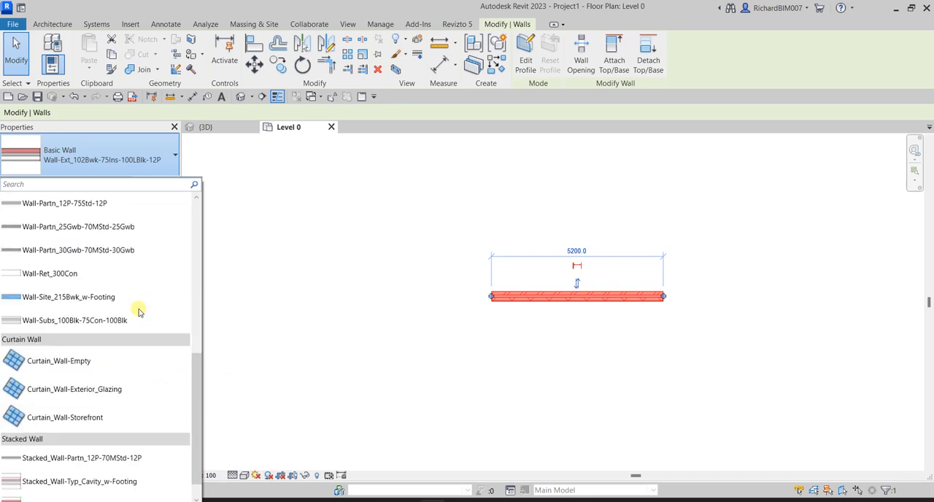
{"action": "scroll", "coordinate": [140, 312], "scroll_direction": "down", "scroll_amount": 1}
{"action": "scroll", "coordinate": [140, 307], "scroll_direction": "up", "scroll_amount": 6}
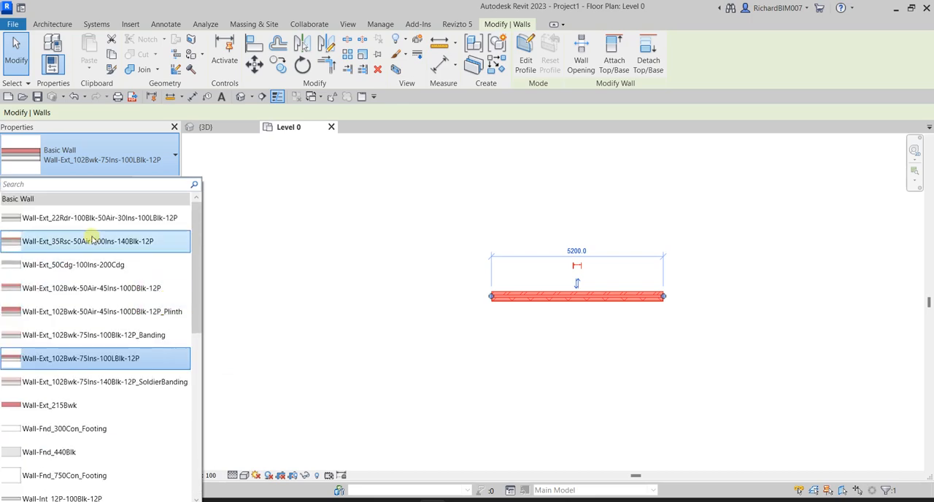
{"action": "scroll", "coordinate": [124, 339], "scroll_direction": "down", "scroll_amount": 2}
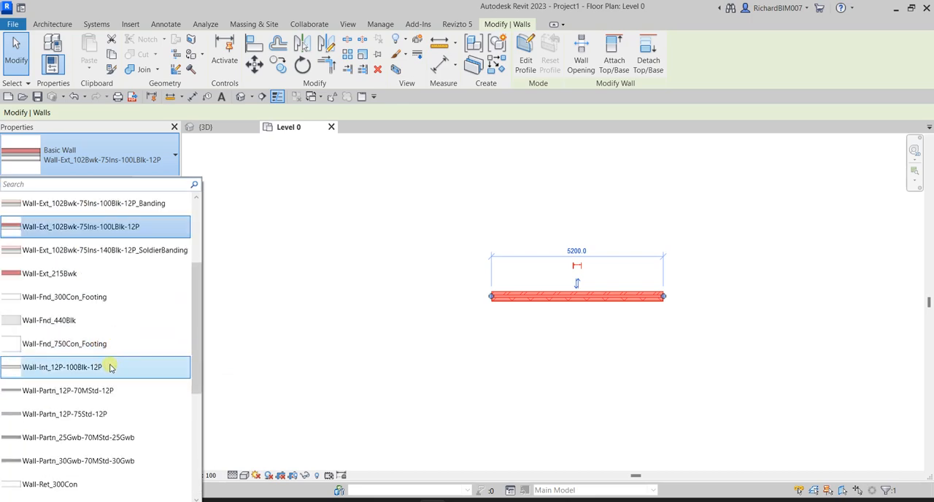
{"action": "left_click", "coordinate": [76, 410]}
{"action": "left_click", "coordinate": [596, 376]}
View the partition wall in plan and in the default 3D view
{"action": "scroll", "coordinate": [460, 346], "scroll_direction": "up", "scroll_amount": 3}
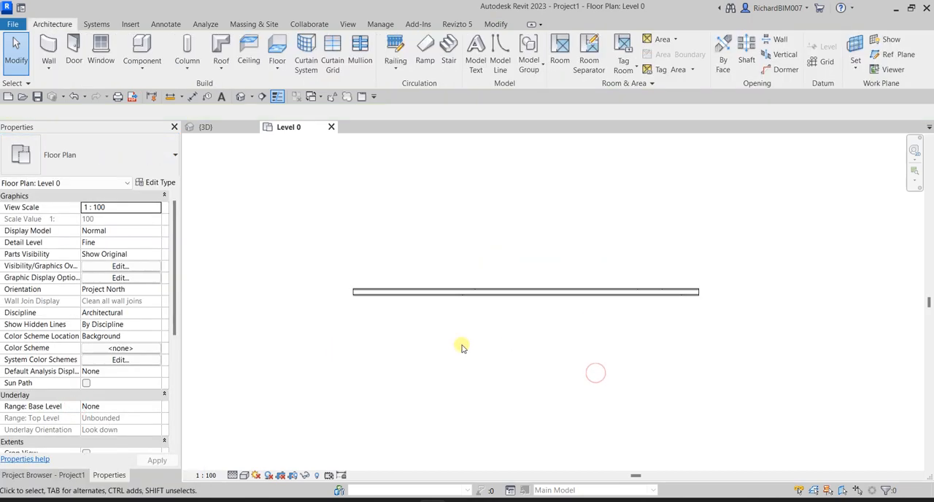
{"action": "scroll", "coordinate": [413, 280], "scroll_direction": "up", "scroll_amount": 1}
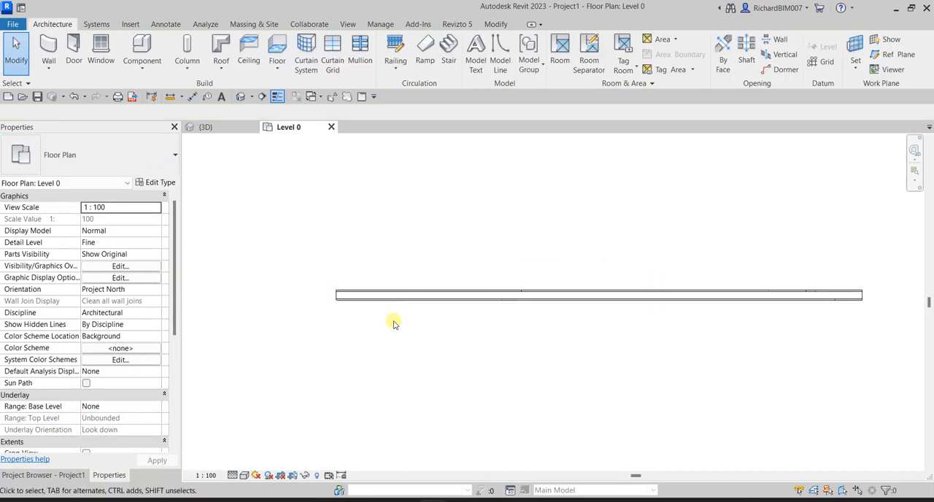
{"action": "left_click", "coordinate": [242, 97]}
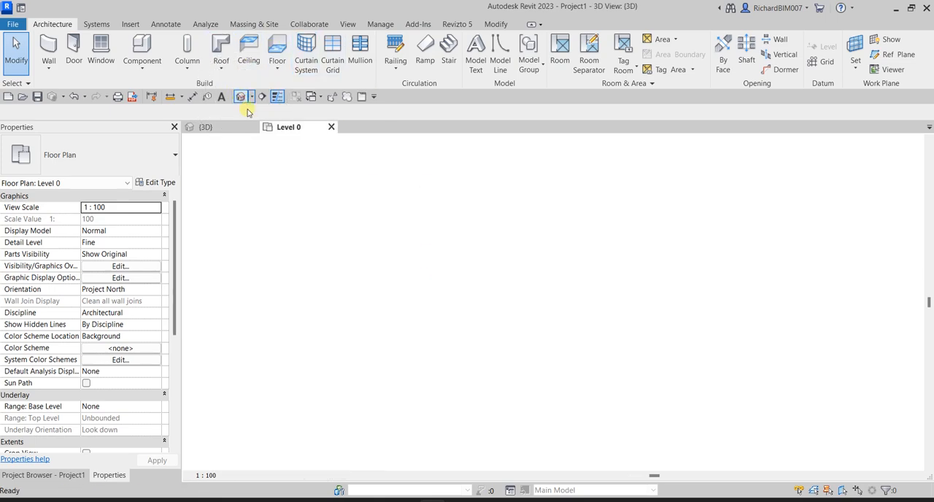
{"action": "left_click", "coordinate": [458, 307]}
{"action": "middle_click_drag", "start_coordinate": [508, 310], "coordinate": [554, 237]}
{"action": "left_click", "coordinate": [687, 422]}
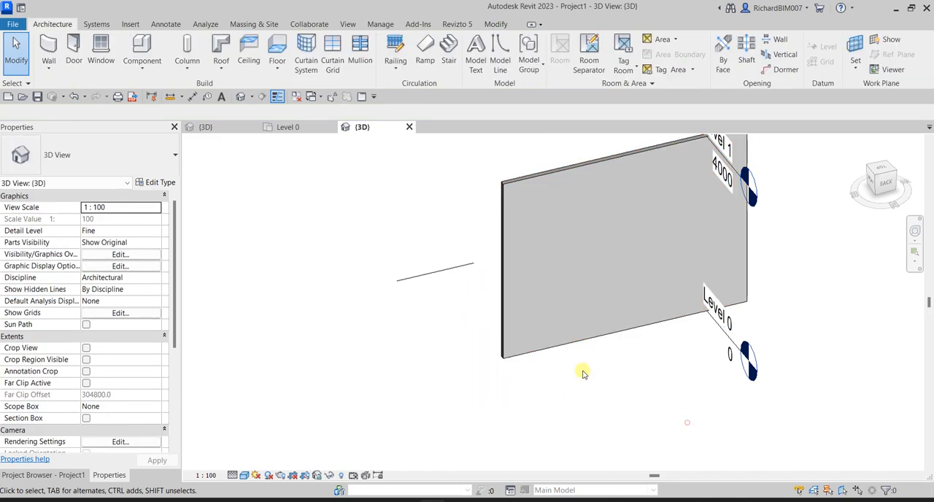
Load the Custom Door family into the project and place one 0920 x 2100mm door in the Level 0 wall, about 1900 mm from its right end
{"action": "left_click", "coordinate": [287, 127]}
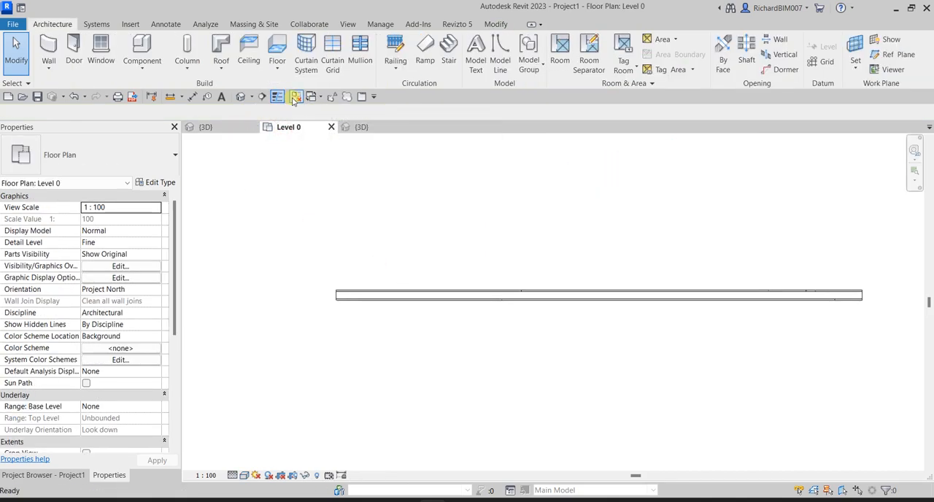
{"action": "left_click", "coordinate": [221, 128]}
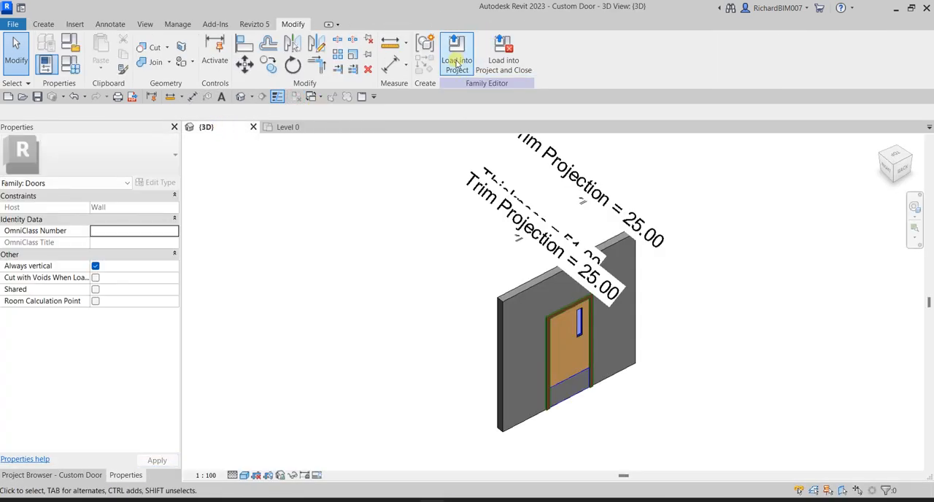
{"action": "left_click", "coordinate": [456, 63]}
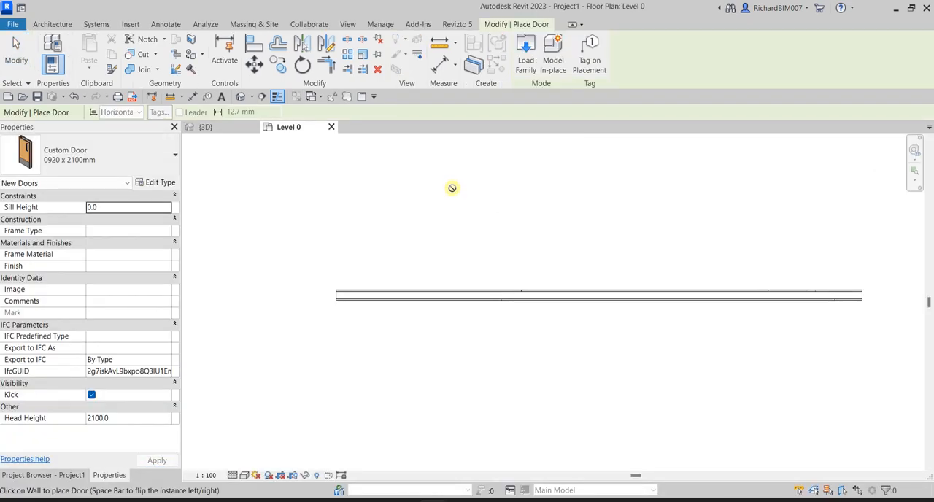
{"action": "scroll", "coordinate": [527, 225], "scroll_direction": "up", "scroll_amount": 2}
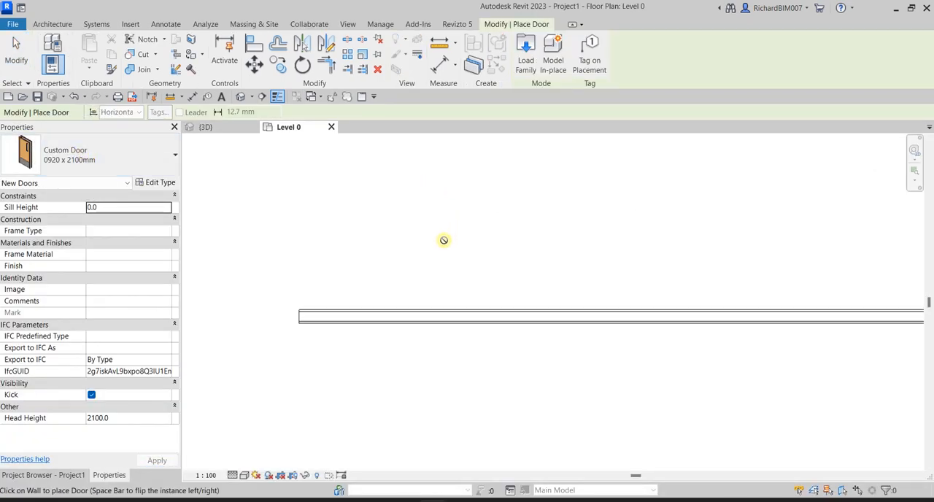
{"action": "scroll", "coordinate": [467, 332], "scroll_direction": "down", "scroll_amount": 3}
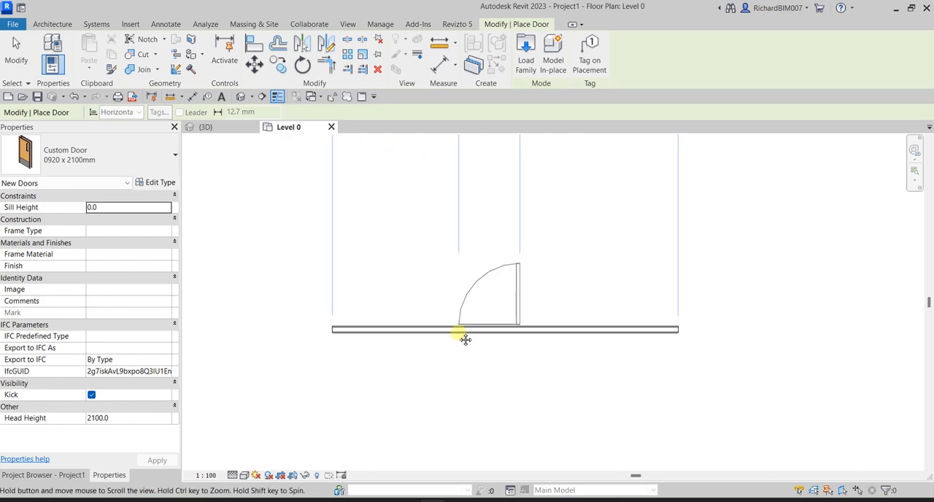
{"action": "left_click", "coordinate": [460, 336]}
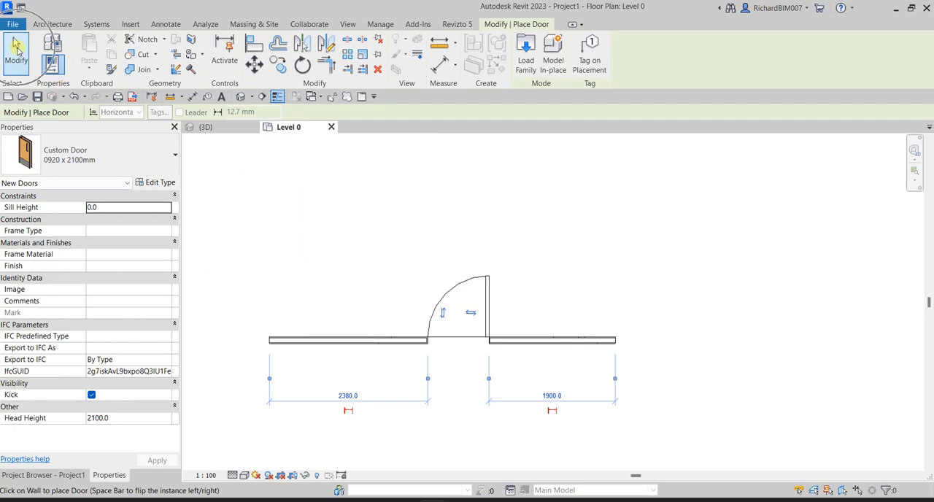
{"action": "left_click", "coordinate": [16, 50]}
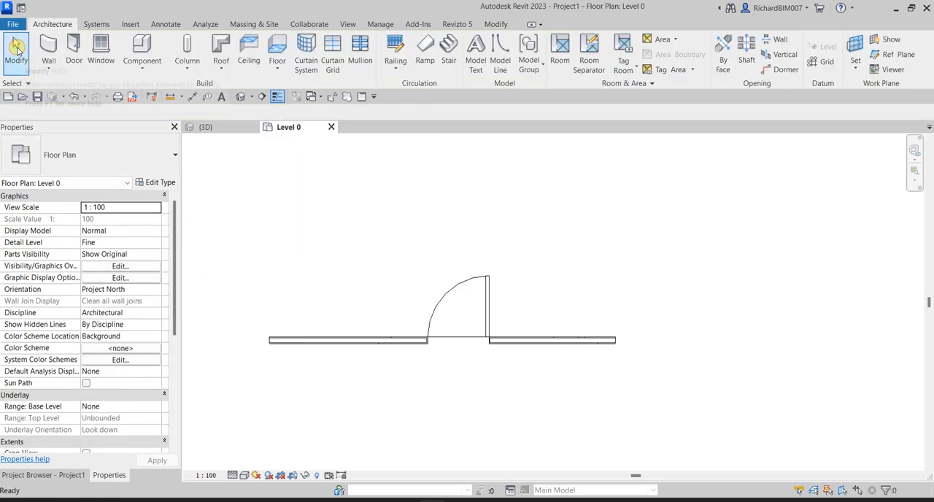
Examine where the door meets the wall ends in the floor plan, and open the project's 3D view
{"action": "scroll", "coordinate": [448, 364], "scroll_direction": "up", "scroll_amount": 2}
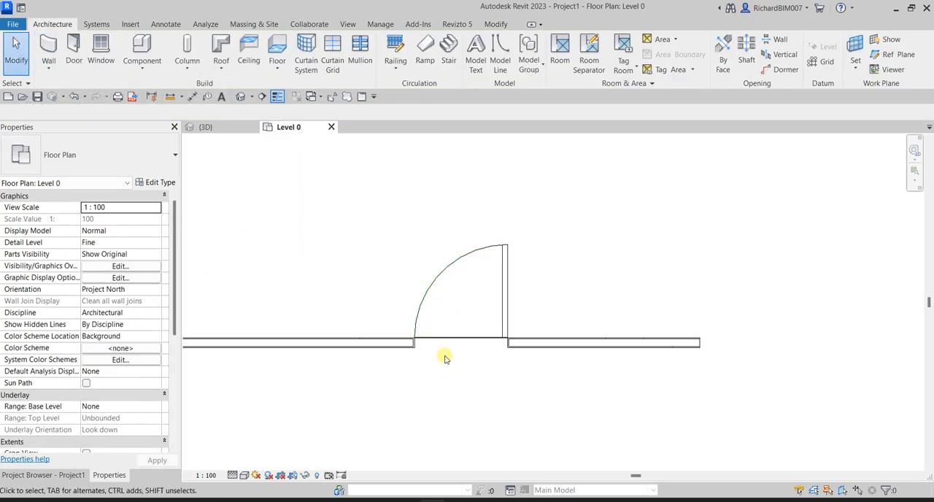
{"action": "scroll", "coordinate": [445, 359], "scroll_direction": "up", "scroll_amount": 5}
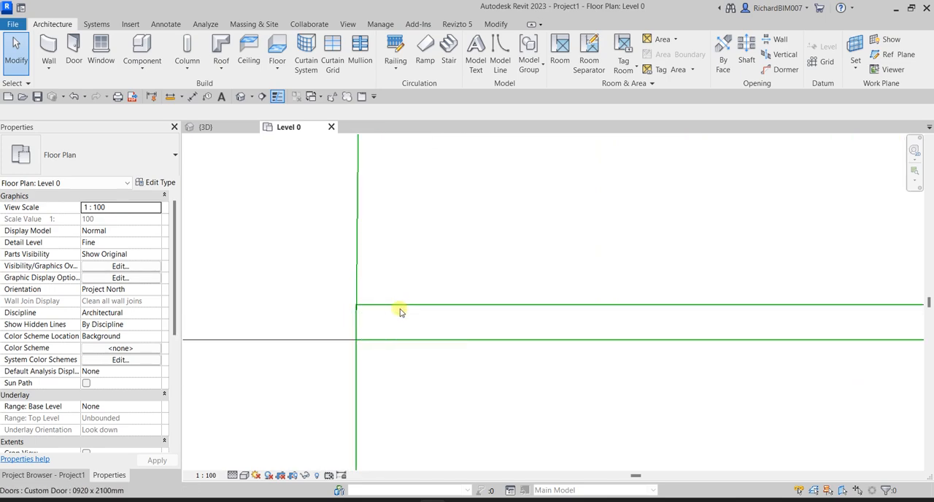
{"action": "scroll", "coordinate": [400, 311], "scroll_direction": "down", "scroll_amount": 4}
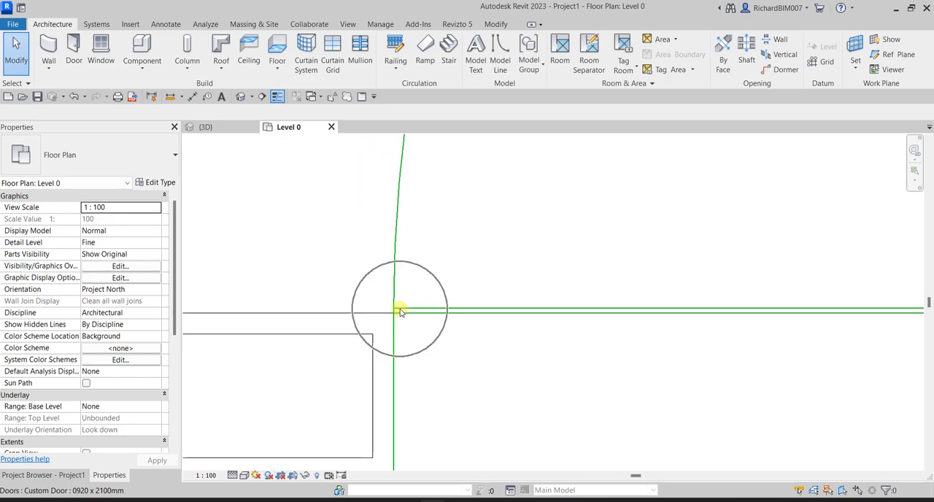
{"action": "scroll", "coordinate": [400, 311], "scroll_direction": "down", "scroll_amount": 3}
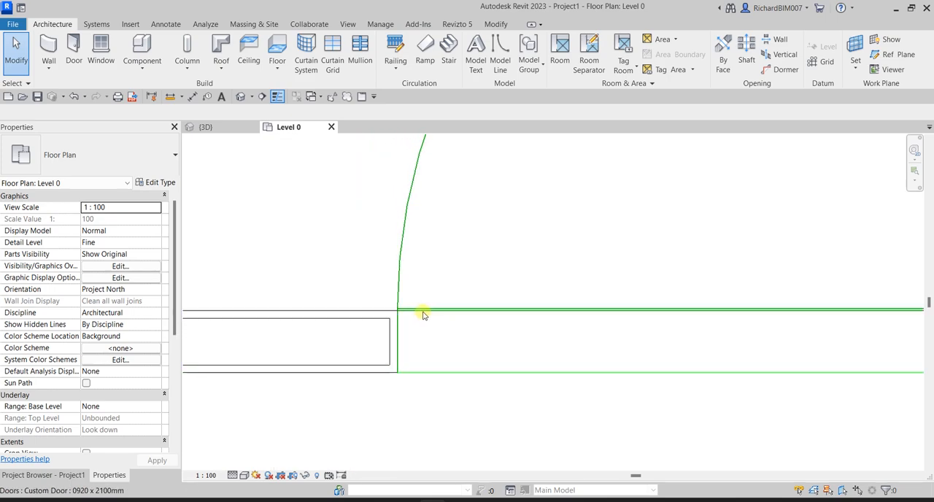
{"action": "scroll", "coordinate": [422, 314], "scroll_direction": "down", "scroll_amount": 3}
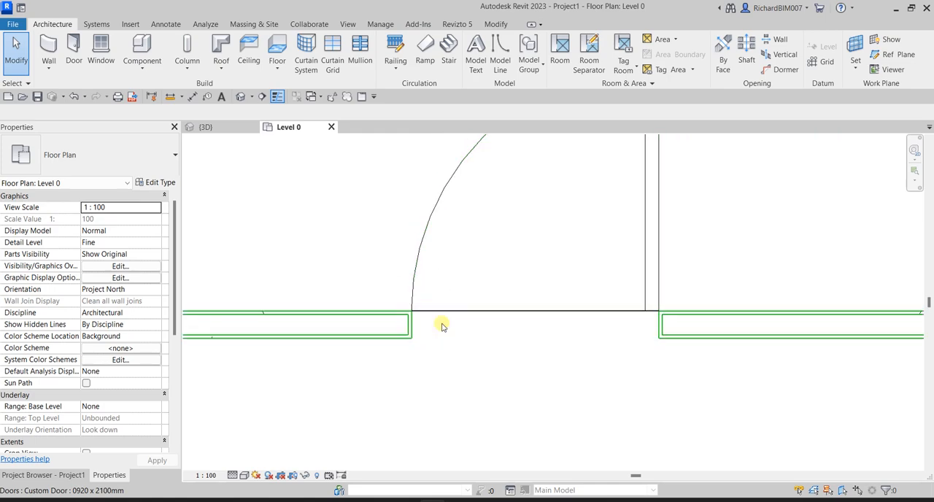
{"action": "scroll", "coordinate": [449, 405], "scroll_direction": "down", "scroll_amount": 3}
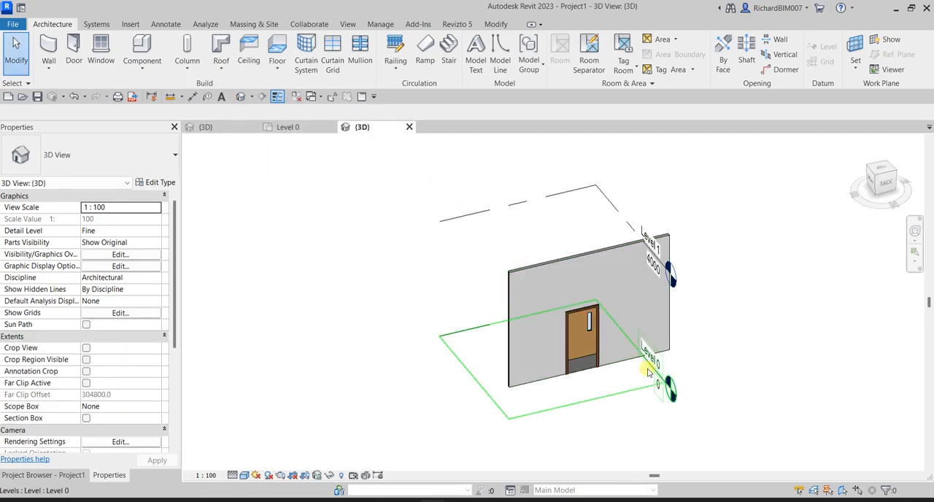
Hide the whole category of levels in the project's 3D view
{"action": "scroll", "coordinate": [619, 371], "scroll_direction": "up", "scroll_amount": 3}
{"action": "scroll", "coordinate": [615, 386], "scroll_direction": "down", "scroll_amount": 3}
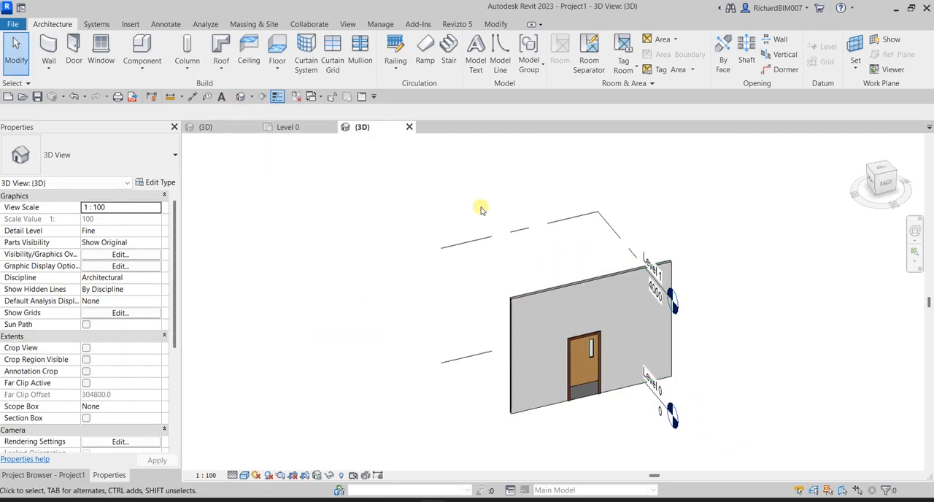
{"action": "left_click", "coordinate": [467, 237]}
{"action": "right_click", "coordinate": [465, 239]}
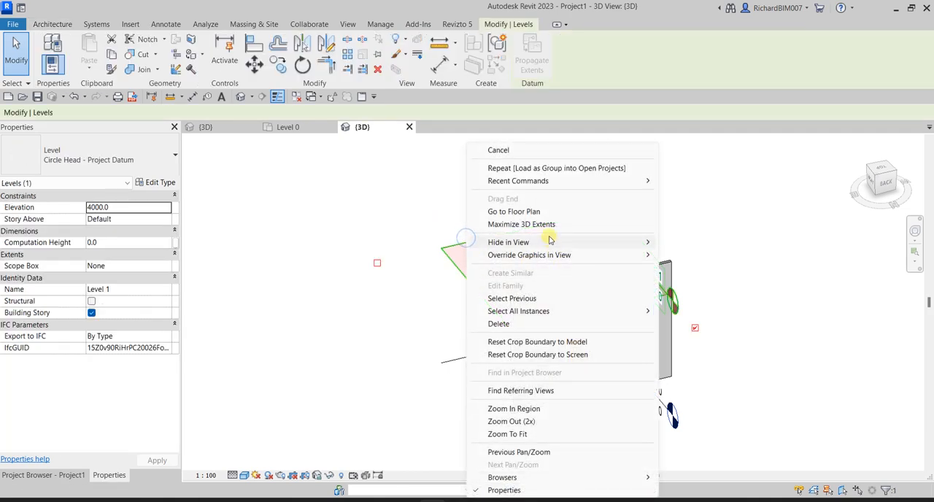
{"action": "mouse_move", "coordinate": [653, 242]}
{"action": "left_click", "coordinate": [683, 253]}
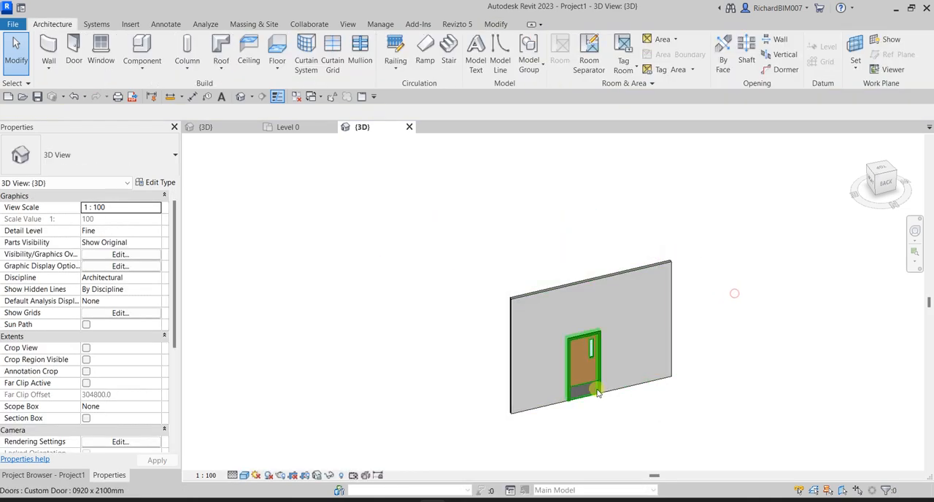
Turn off the Kick visibility parameter of the placed Custom Door and apply the change
{"action": "scroll", "coordinate": [657, 332], "scroll_direction": "up", "scroll_amount": 5}
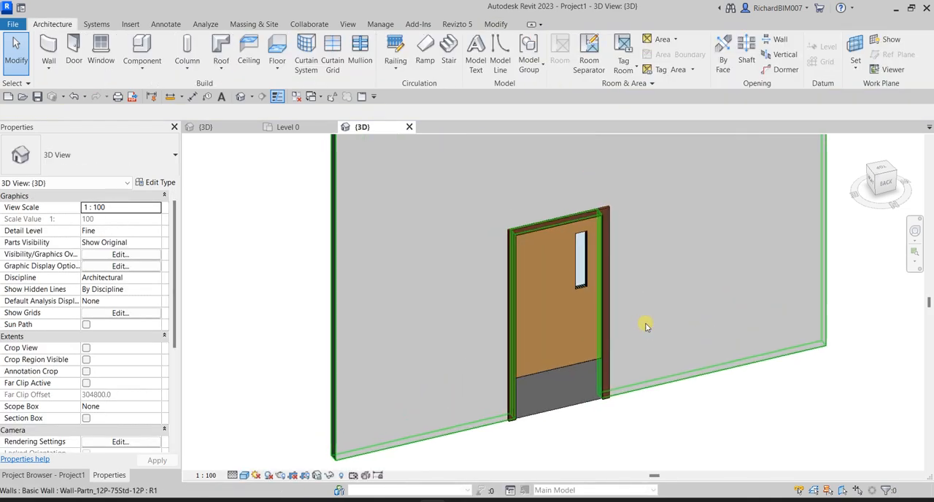
{"action": "left_click", "coordinate": [558, 369]}
{"action": "key", "text": "ctrl"}
{"action": "key", "text": "ctrl"}
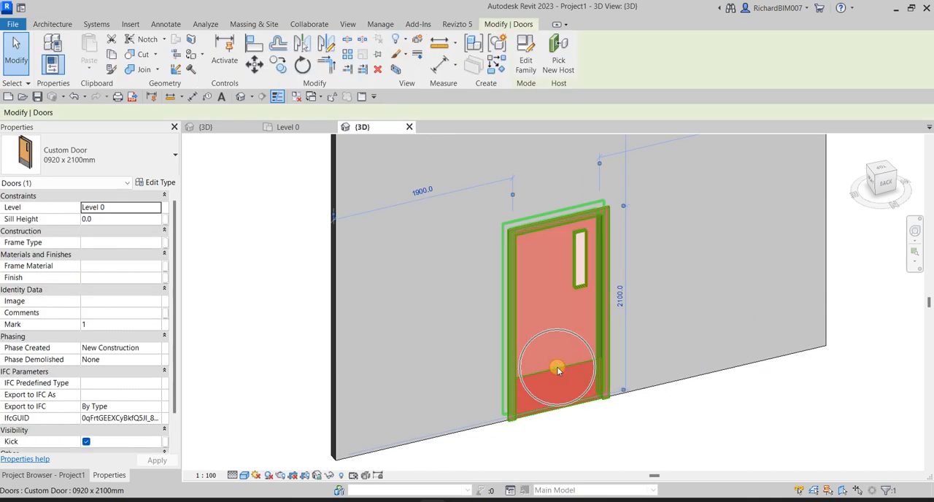
{"action": "key", "text": "ctrl"}
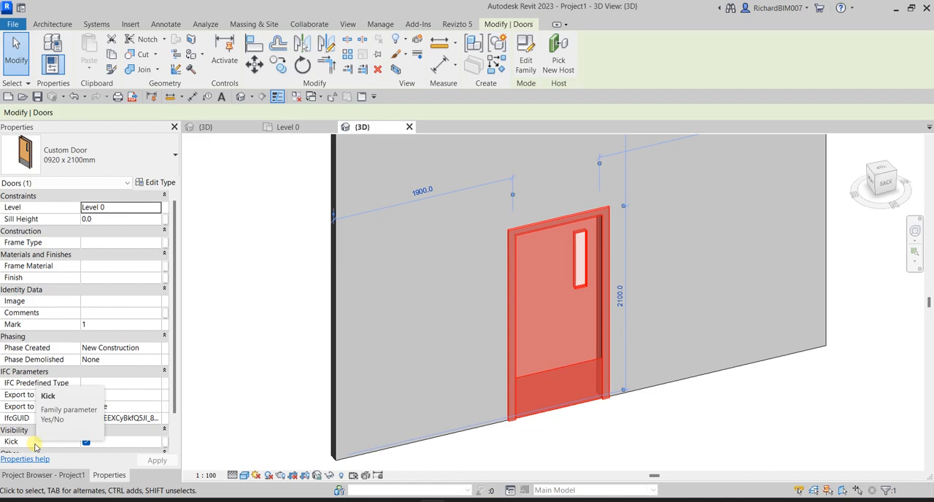
{"action": "left_click", "coordinate": [86, 441]}
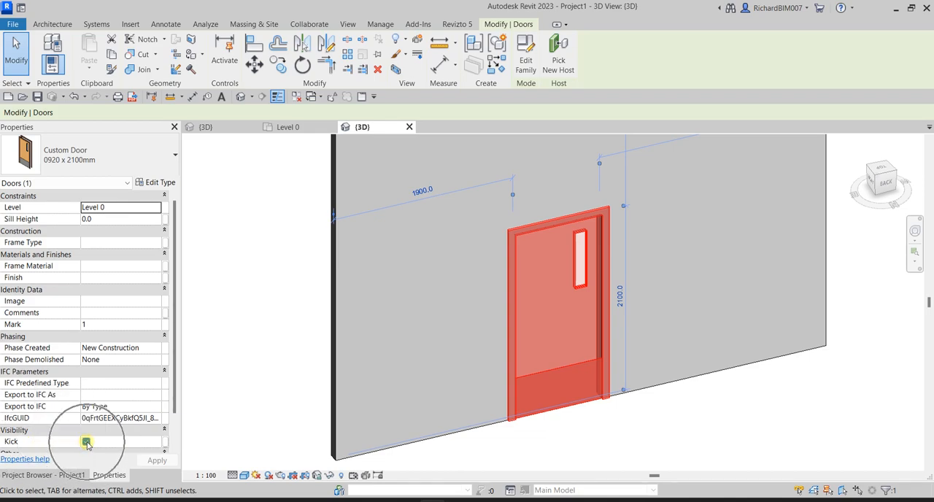
{"action": "left_click", "coordinate": [151, 459]}
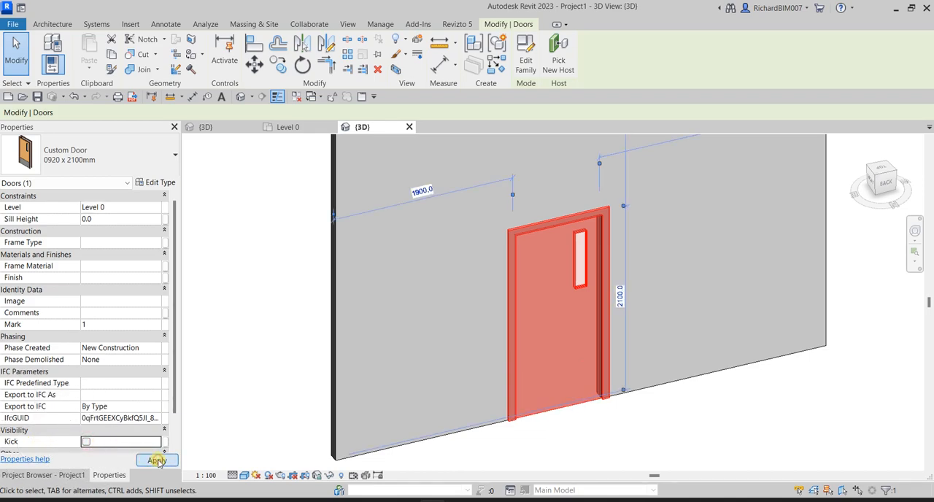
{"action": "left_click", "coordinate": [646, 435]}
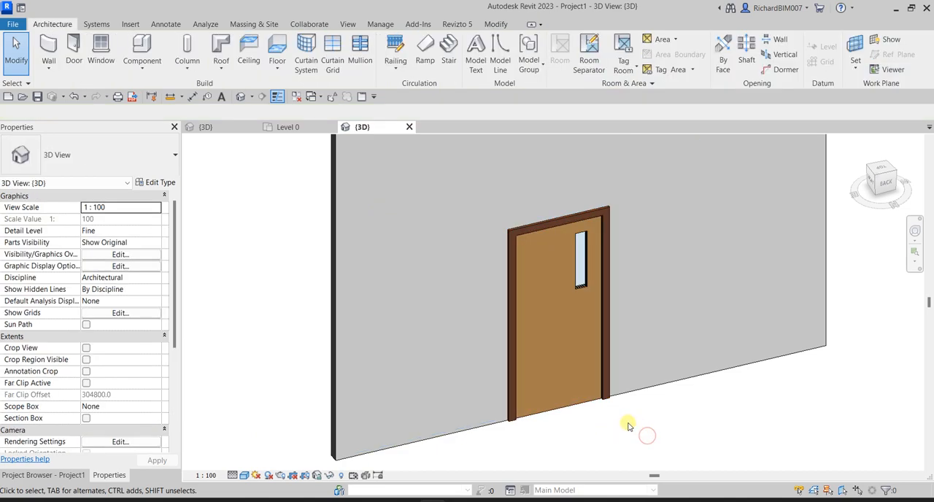
Turn the Kick parameter of the placed door back on, apply it and deselect the door
{"action": "left_click", "coordinate": [556, 381]}
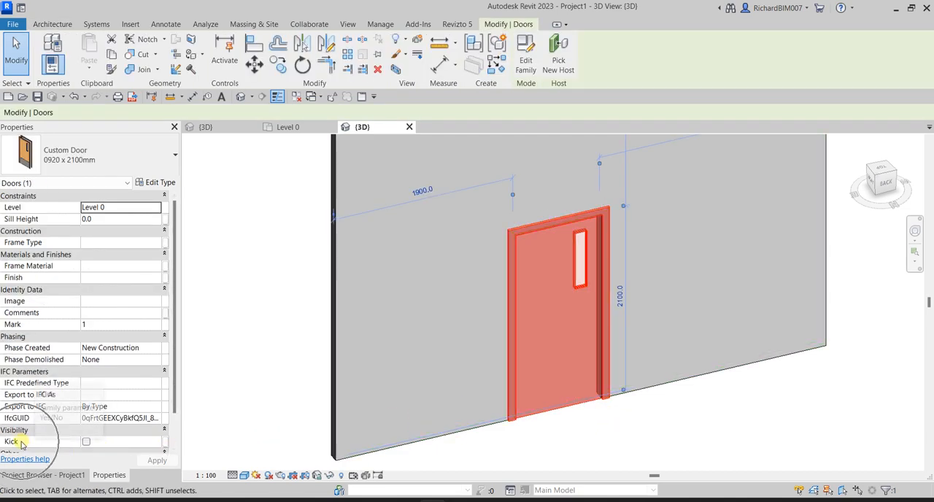
{"action": "left_click", "coordinate": [86, 441]}
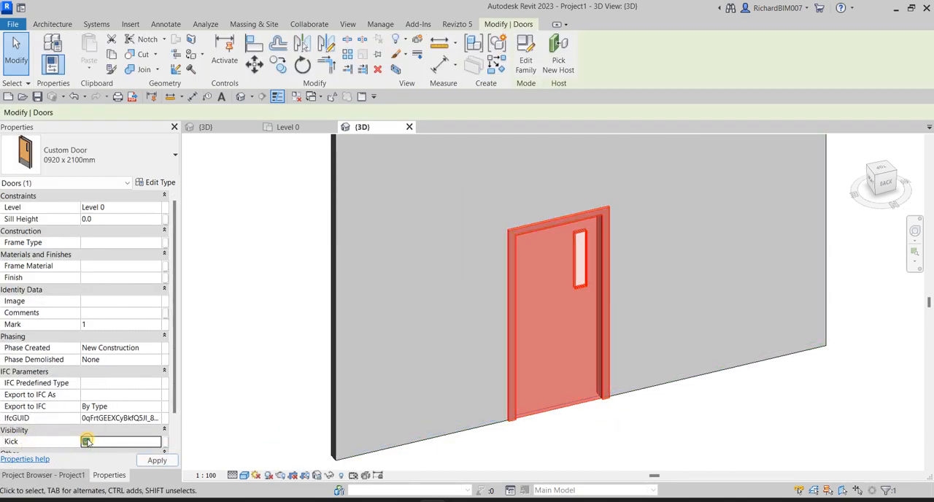
{"action": "left_click", "coordinate": [160, 462]}
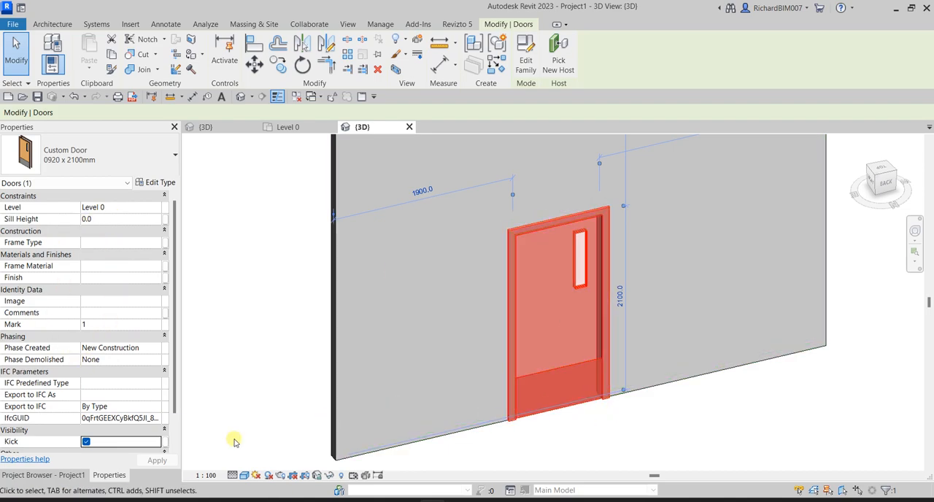
{"action": "left_click", "coordinate": [652, 428]}
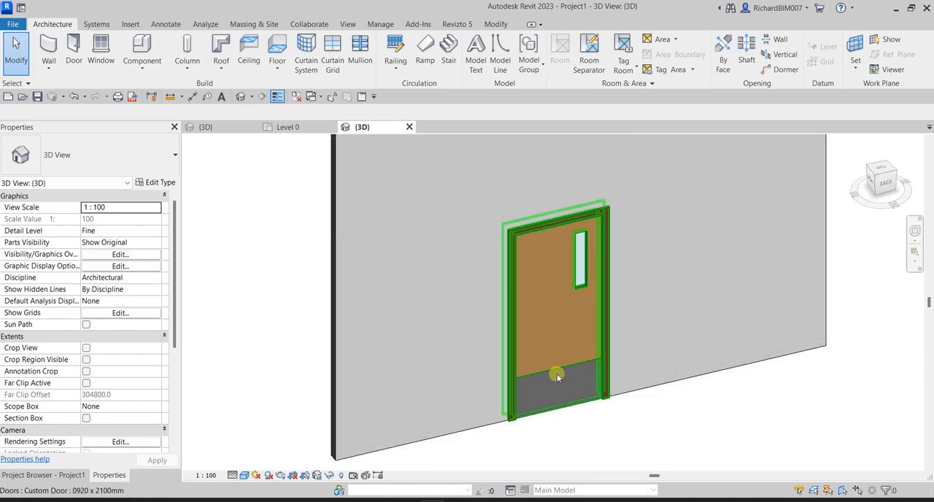
Open the type properties of the placed Custom Door, set its Width to 1000 mm and apply the change
{"action": "scroll", "coordinate": [558, 380], "scroll_direction": "up", "scroll_amount": 4}
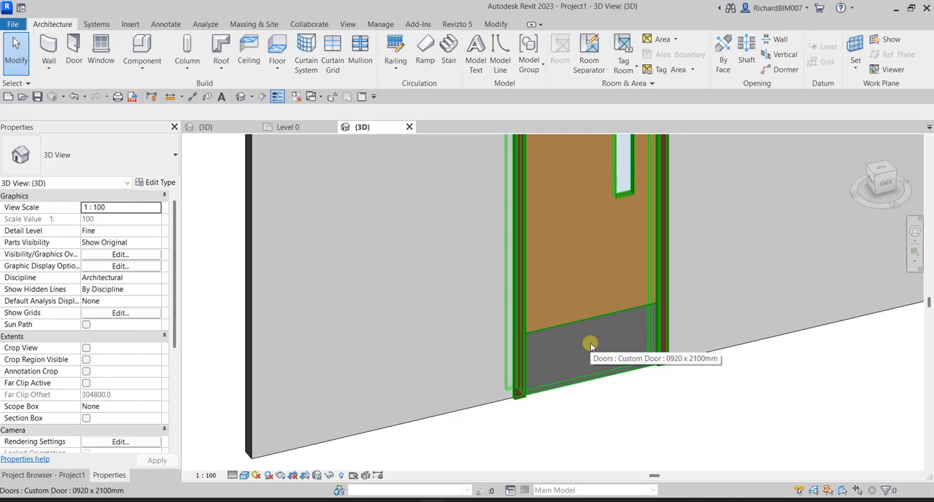
{"action": "middle_click_drag", "start_coordinate": [590, 343], "coordinate": [602, 377]}
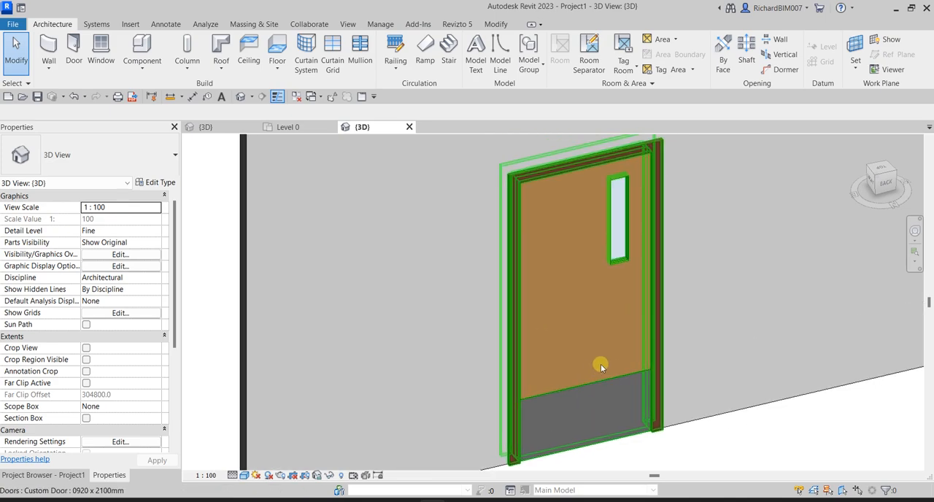
{"action": "left_click", "coordinate": [580, 387]}
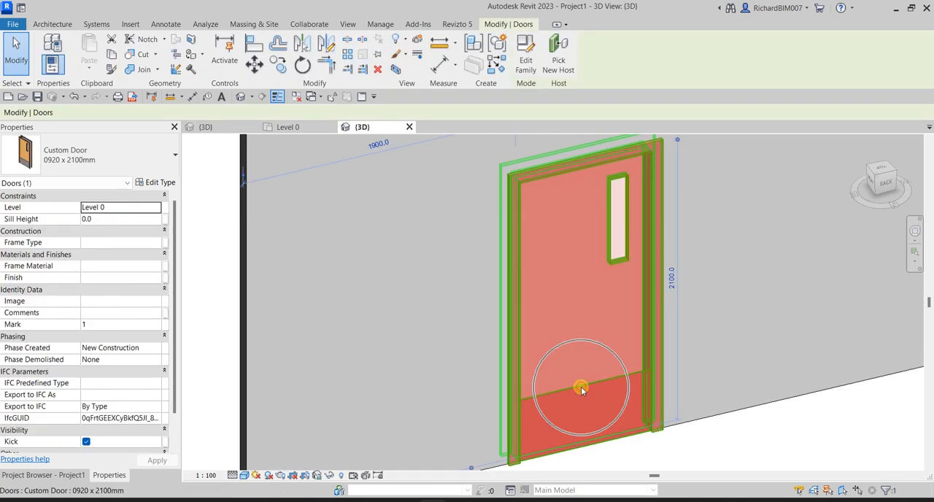
{"action": "left_click", "coordinate": [155, 182]}
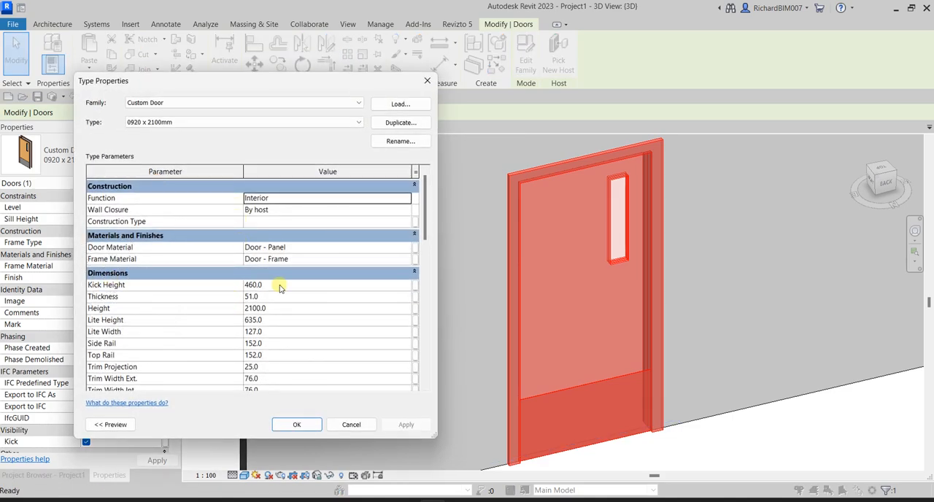
{"action": "scroll", "coordinate": [223, 345], "scroll_direction": "down", "scroll_amount": 2}
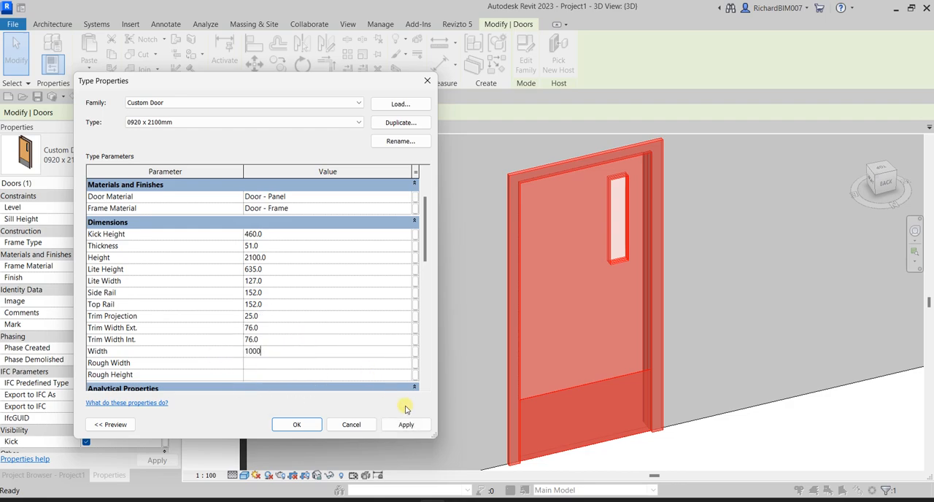
{"action": "left_click", "coordinate": [406, 426]}
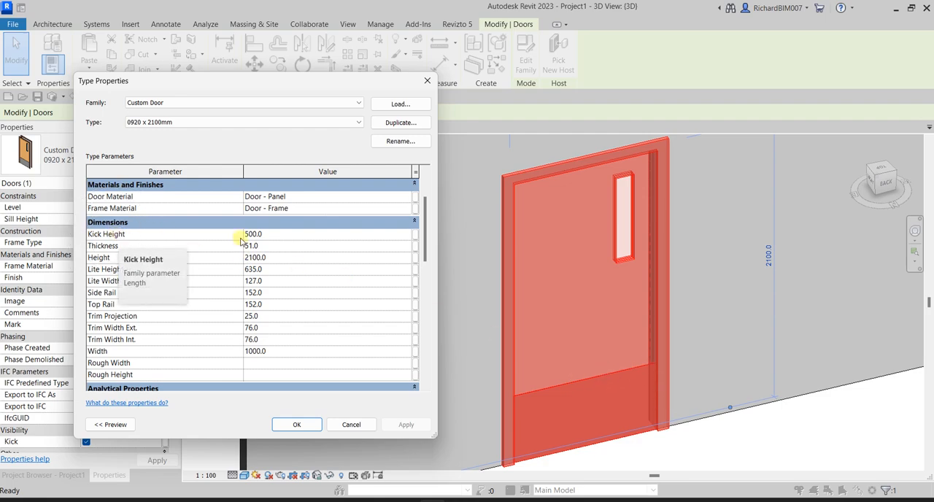
Set the door type's Width to 2000 mm and apply the change
{"action": "left_click", "coordinate": [282, 352]}
{"action": "type", "text": "2"}
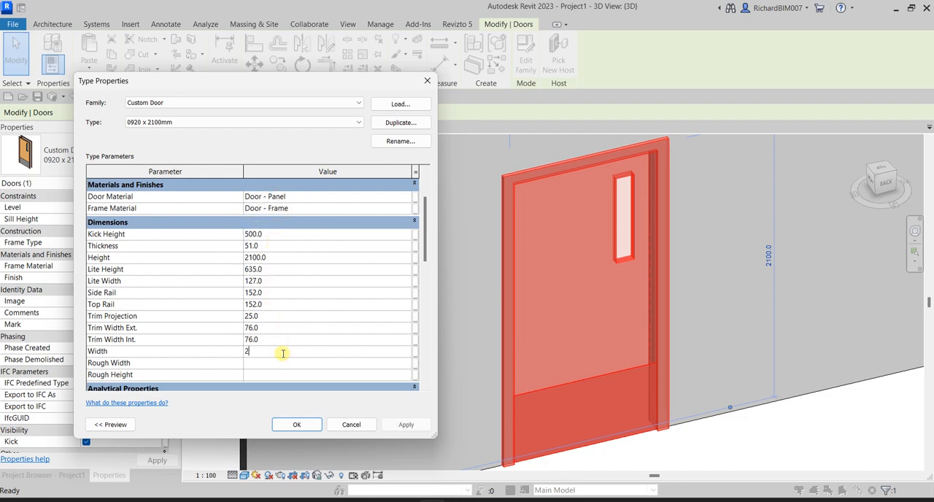
{"action": "type", "text": "000"}
{"action": "left_click", "coordinate": [406, 424]}
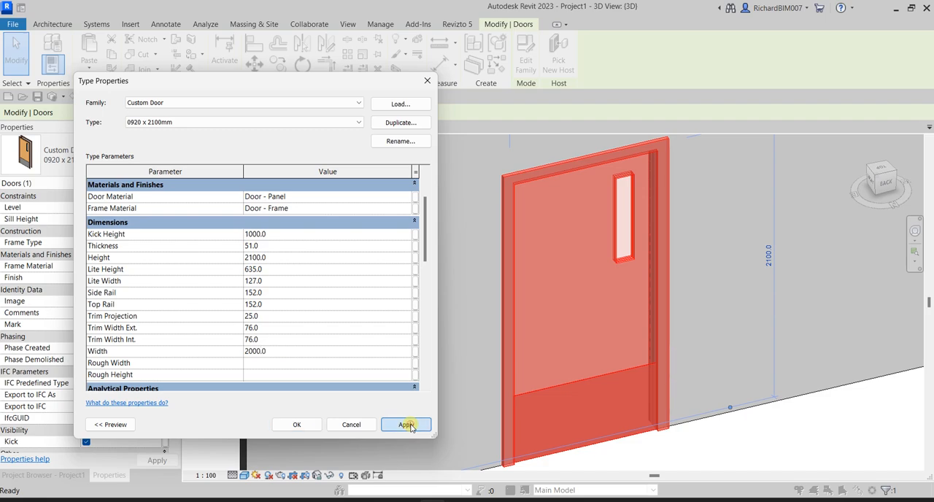
Set the door type's Width to 940 mm, confirm the type properties and deselect the door
{"action": "left_click", "coordinate": [286, 351]}
{"action": "type", "text": "9"}
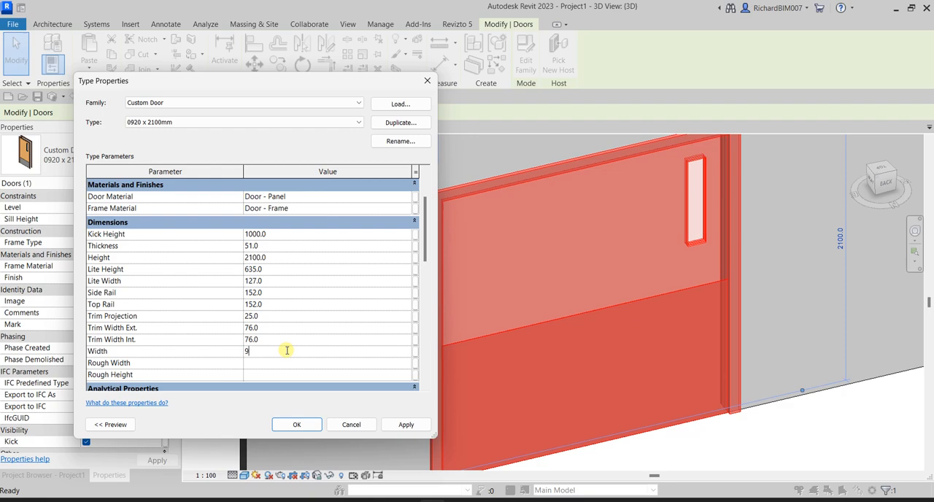
{"action": "type", "text": "40"}
{"action": "left_click", "coordinate": [405, 425]}
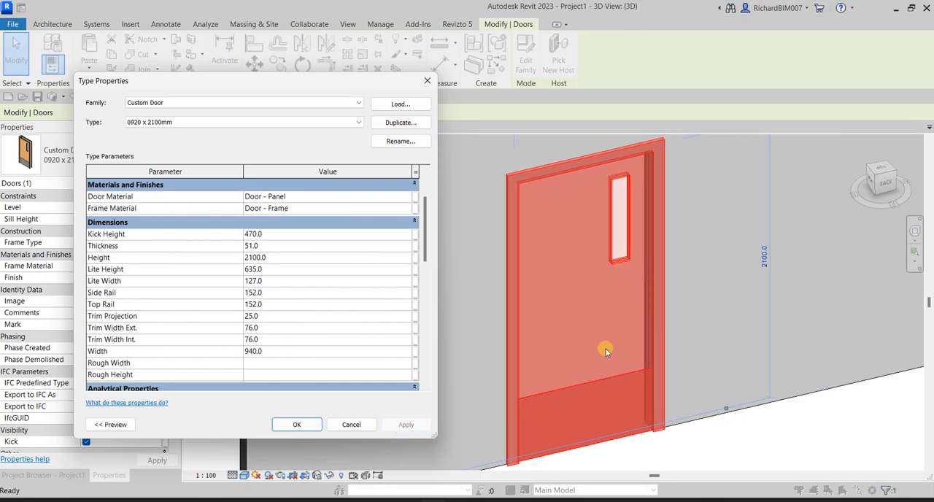
{"action": "left_click", "coordinate": [301, 425]}
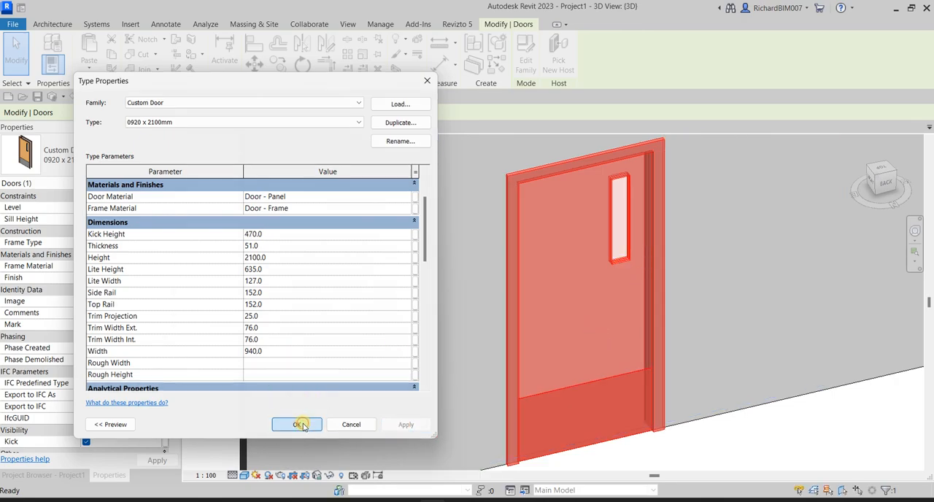
{"action": "scroll", "coordinate": [726, 385], "scroll_direction": "down", "scroll_amount": 5}
{"action": "left_click", "coordinate": [692, 384]}
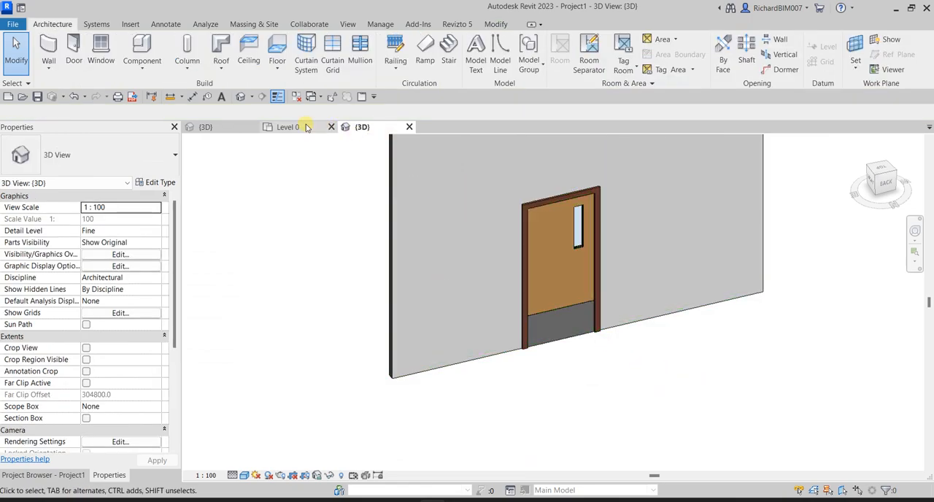
Open the Level 0 floor plan and examine the line across the door opening at the wall face
{"action": "left_click", "coordinate": [565, 321]}
{"action": "key", "text": "Escape"}
{"action": "left_click", "coordinate": [295, 129]}
{"action": "scroll", "coordinate": [456, 350], "scroll_direction": "up", "scroll_amount": 3}
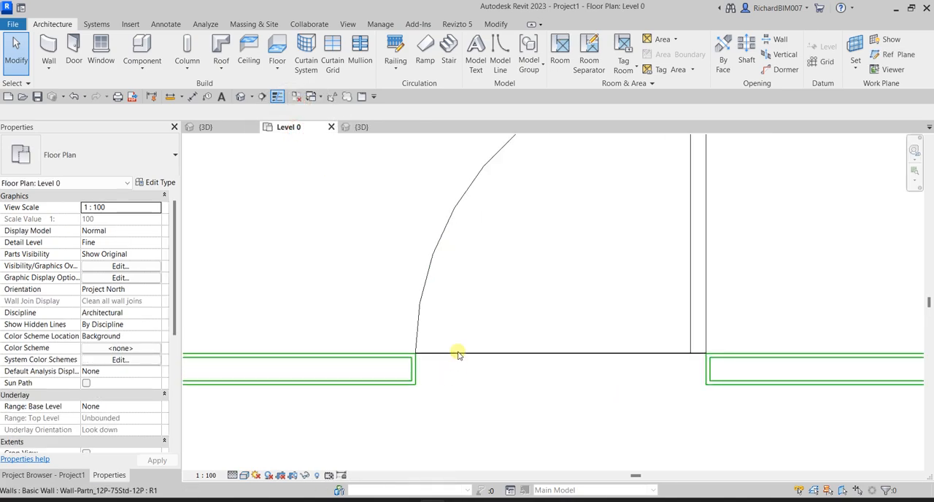
{"action": "scroll", "coordinate": [448, 361], "scroll_direction": "up", "scroll_amount": 2}
{"action": "left_click", "coordinate": [415, 348]}
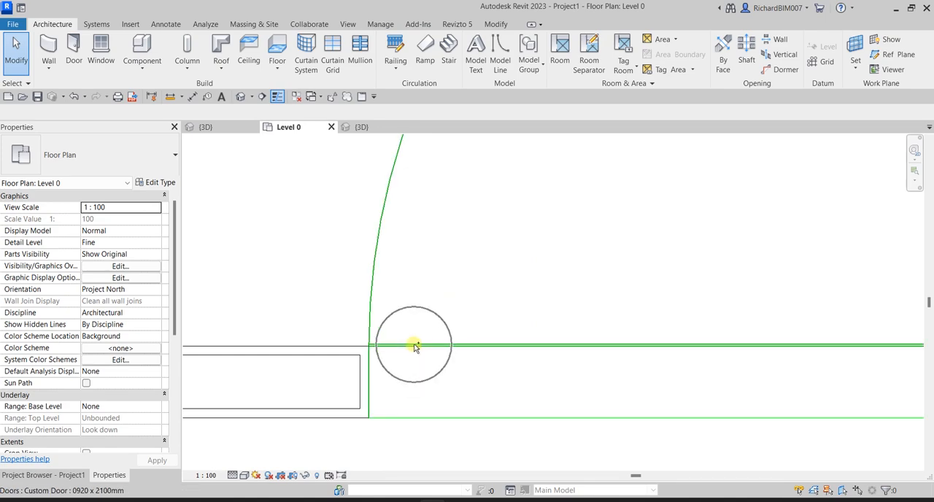
{"action": "scroll", "coordinate": [430, 380], "scroll_direction": "down", "scroll_amount": 5}
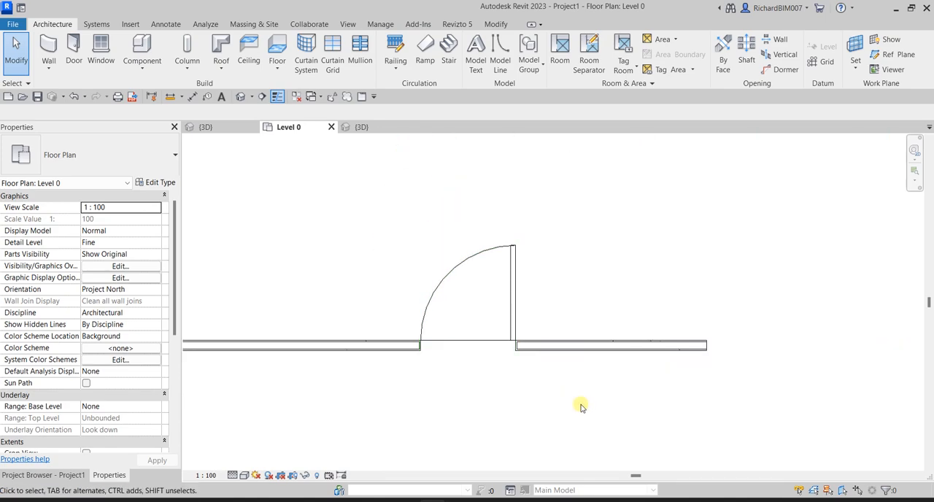
{"action": "left_click", "coordinate": [365, 206]}
Open the family of the placed Custom Door for editing from the floor plan
{"action": "left_click", "coordinate": [513, 245]}
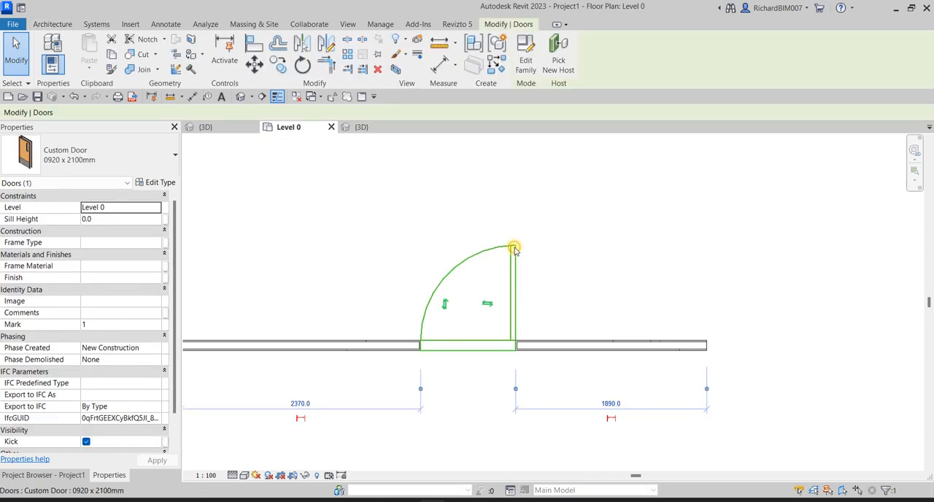
{"action": "left_click", "coordinate": [525, 50]}
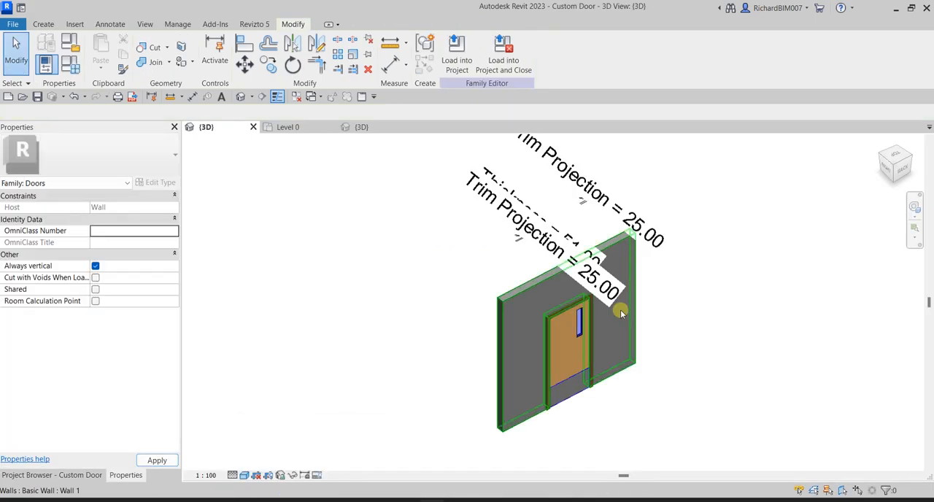
{"action": "scroll", "coordinate": [656, 425], "scroll_direction": "up", "scroll_amount": 4}
{"action": "middle_click_drag", "start_coordinate": [639, 389], "coordinate": [734, 359]}
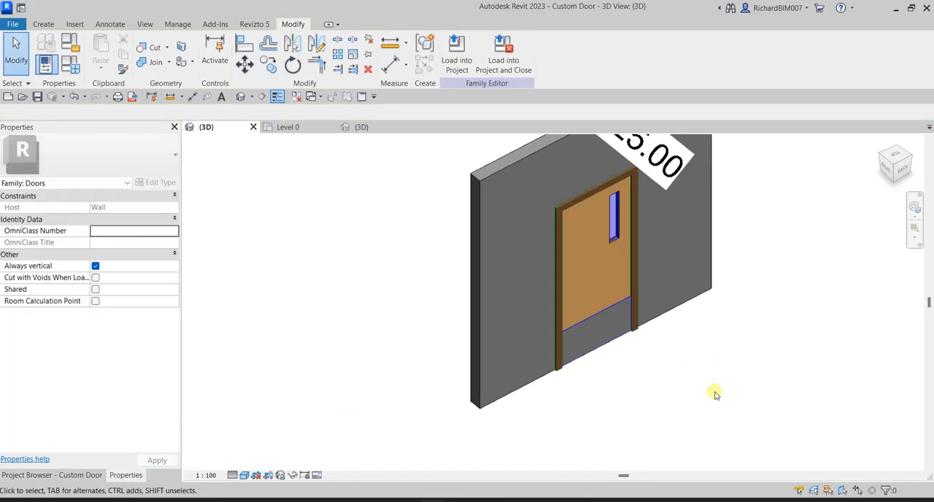
Turn off the Plan/RCP and When cut in Plan/RCP display of the kick plate extrusion in its visibility settings
{"action": "scroll", "coordinate": [626, 364], "scroll_direction": "up", "scroll_amount": 3}
{"action": "left_click", "coordinate": [556, 308]}
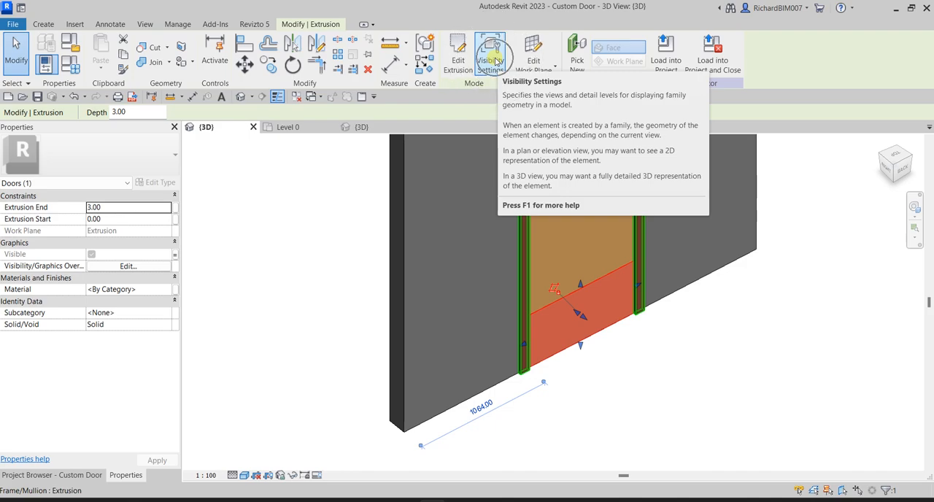
{"action": "left_click", "coordinate": [491, 59]}
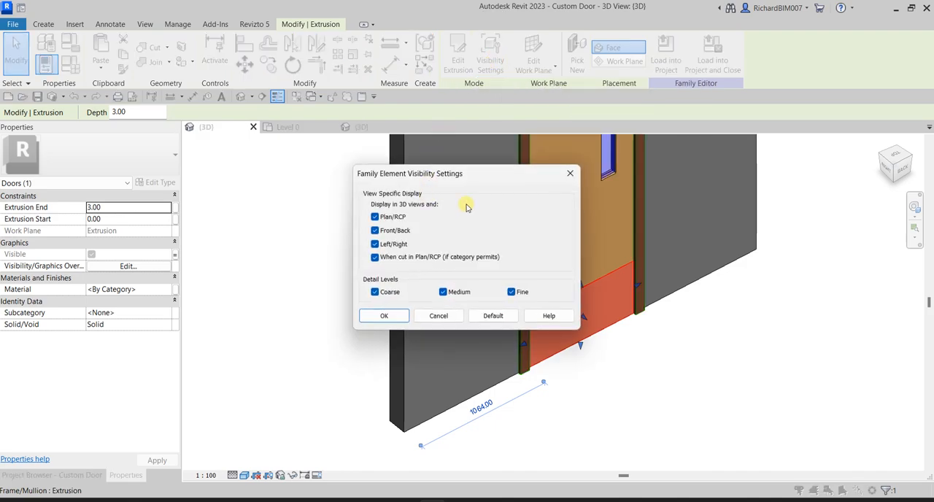
{"action": "left_click", "coordinate": [375, 217]}
{"action": "left_click", "coordinate": [374, 257]}
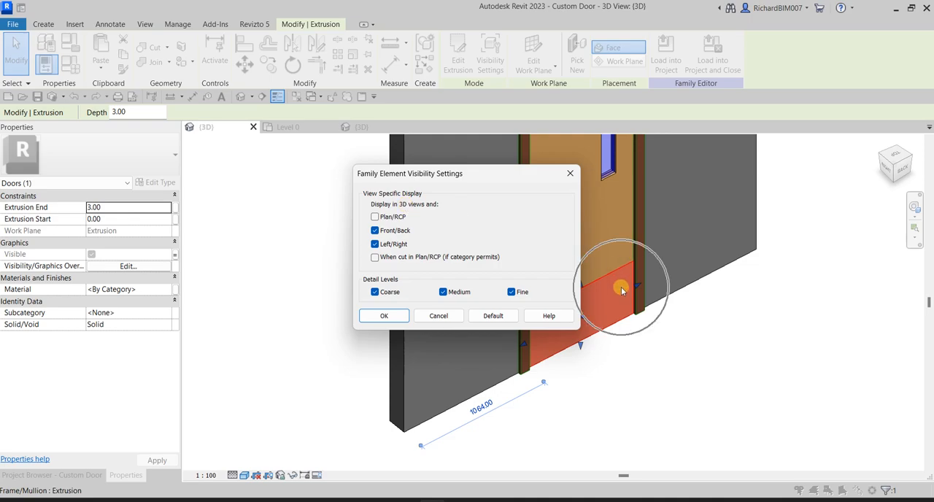
{"action": "left_click", "coordinate": [387, 315]}
{"action": "left_click", "coordinate": [351, 319]}
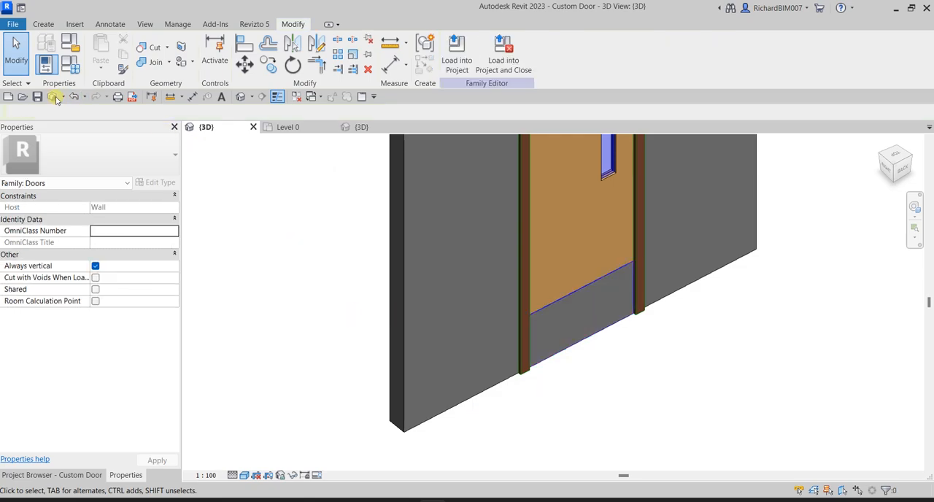
Load the edited door family into the project, overwriting the existing version and its parameter values, and check the door in plan
{"action": "left_click", "coordinate": [456, 58]}
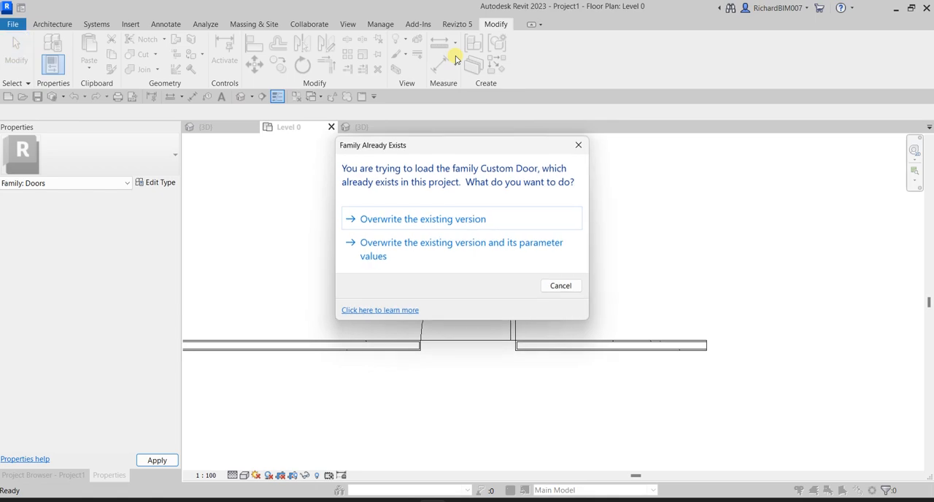
{"action": "left_click", "coordinate": [416, 250]}
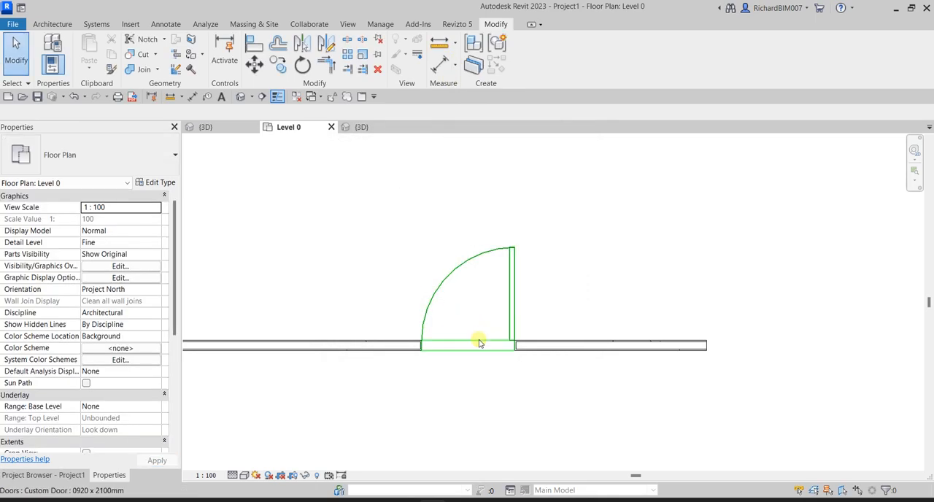
{"action": "scroll", "coordinate": [470, 377], "scroll_direction": "up", "scroll_amount": 2}
{"action": "scroll", "coordinate": [474, 399], "scroll_direction": "down", "scroll_amount": 2}
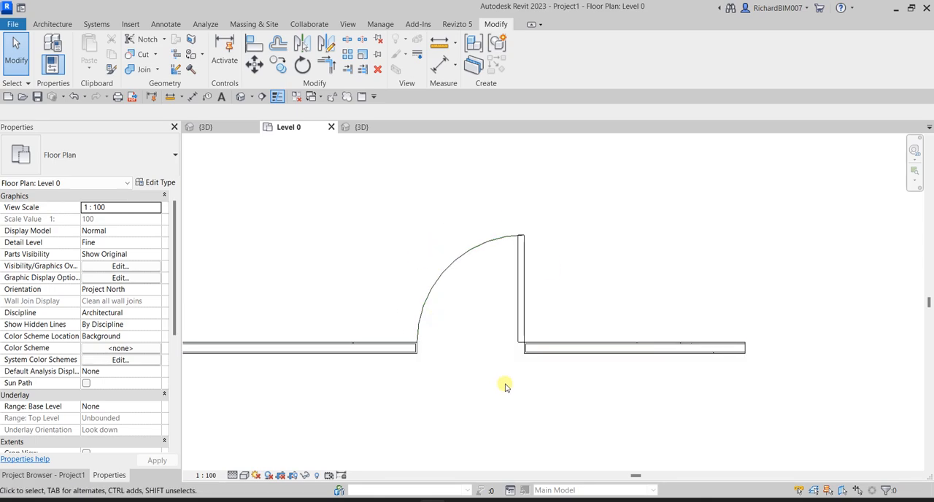
Show the project's view list and draw a horizontal section line across the plan, just beyond the open door leaf and past both wall ends
{"action": "left_click", "coordinate": [62, 475]}
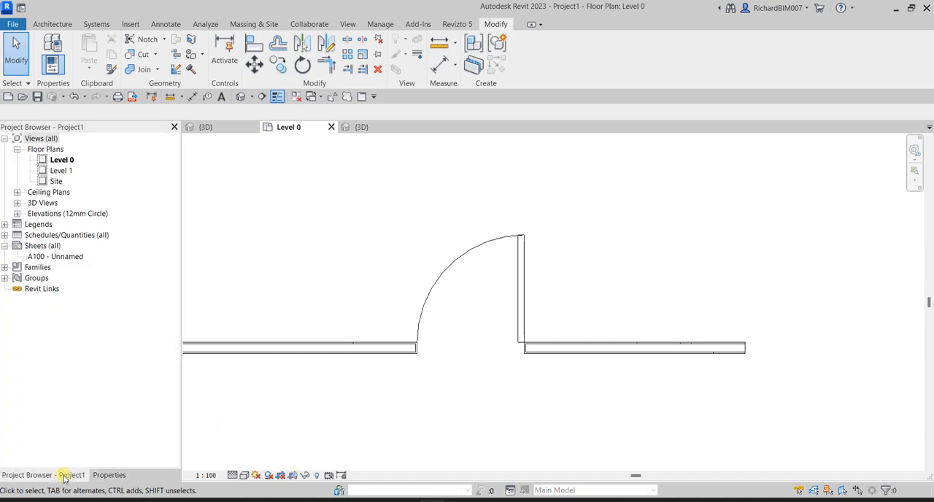
{"action": "scroll", "coordinate": [362, 272], "scroll_direction": "down", "scroll_amount": 1}
{"action": "middle_click_drag", "start_coordinate": [380, 269], "coordinate": [460, 313]}
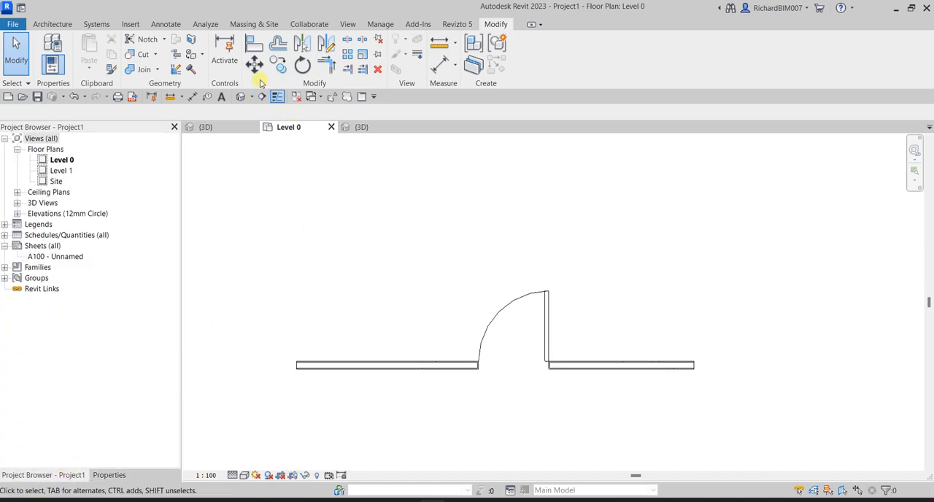
{"action": "left_click", "coordinate": [261, 96]}
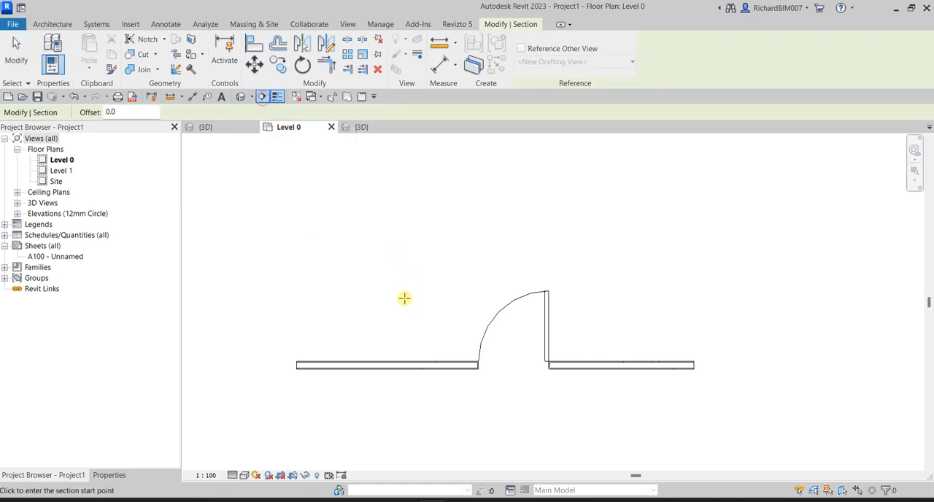
{"action": "left_click", "coordinate": [275, 286]}
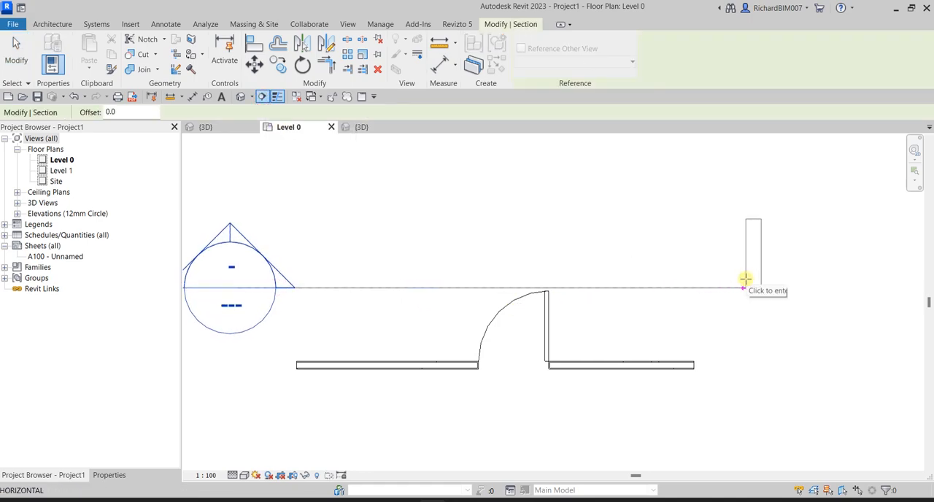
{"action": "left_click", "coordinate": [743, 285]}
Flip the section to look towards the wall, reduce its view depth and deselect it
{"action": "scroll", "coordinate": [569, 307], "scroll_direction": "down", "scroll_amount": 2}
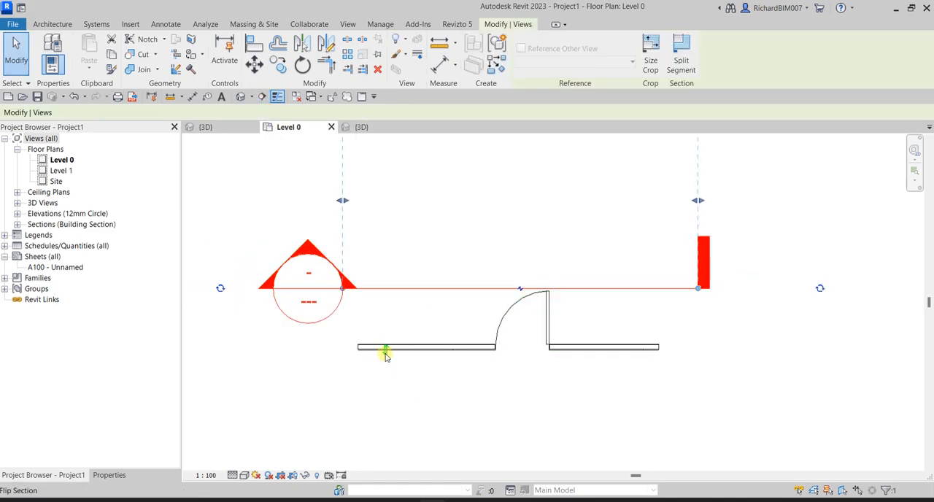
{"action": "key", "text": "space"}
{"action": "left_click_drag", "start_coordinate": [521, 463], "coordinate": [521, 406]}
{"action": "left_click", "coordinate": [238, 180]}
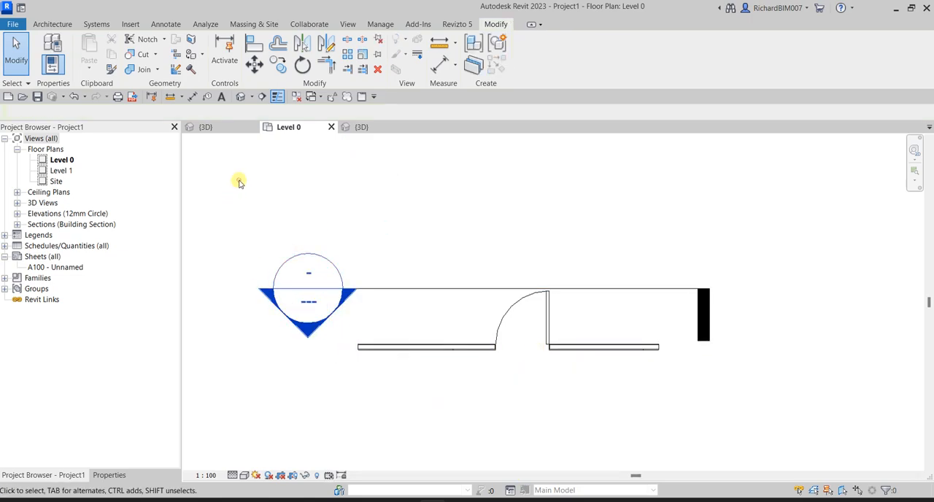
Open the new section view and extend the upper edge of its crop region above the door head
{"action": "double_click", "coordinate": [313, 325]}
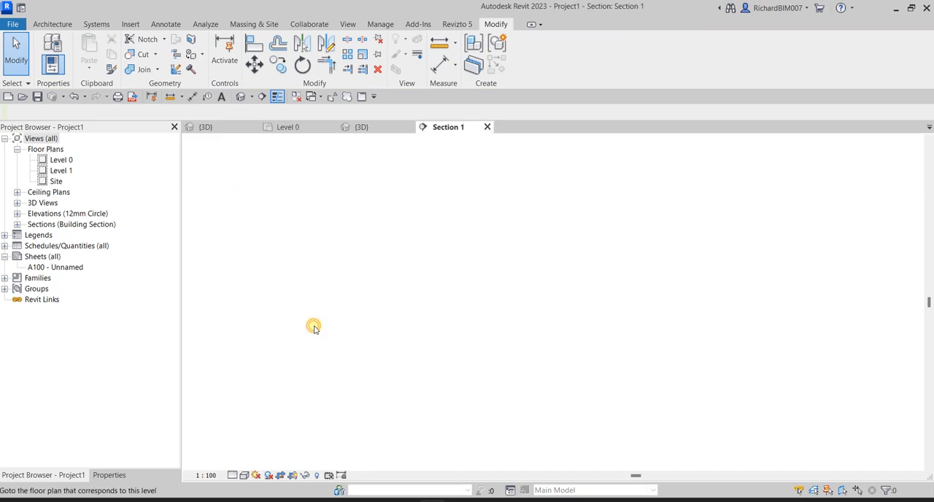
{"action": "scroll", "coordinate": [642, 292], "scroll_direction": "down", "scroll_amount": 3}
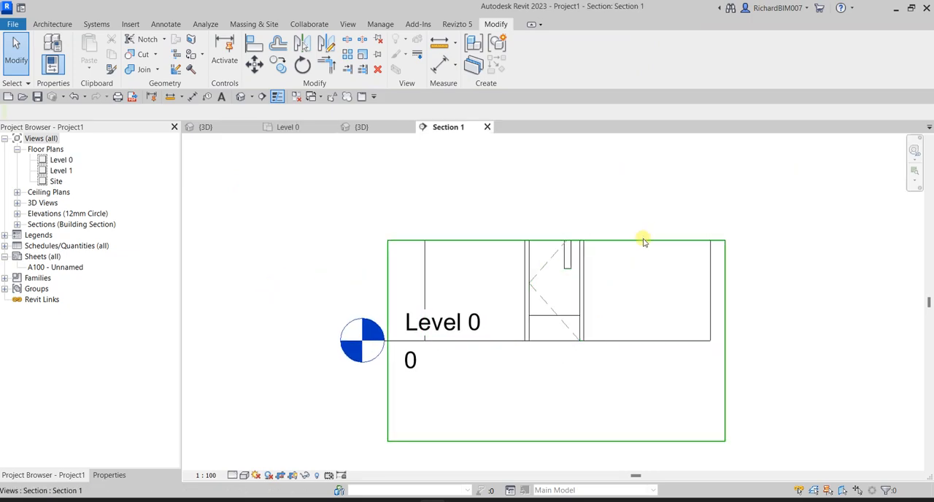
{"action": "left_click", "coordinate": [632, 240]}
{"action": "left_click_drag", "start_coordinate": [581, 139], "coordinate": [581, 140]}
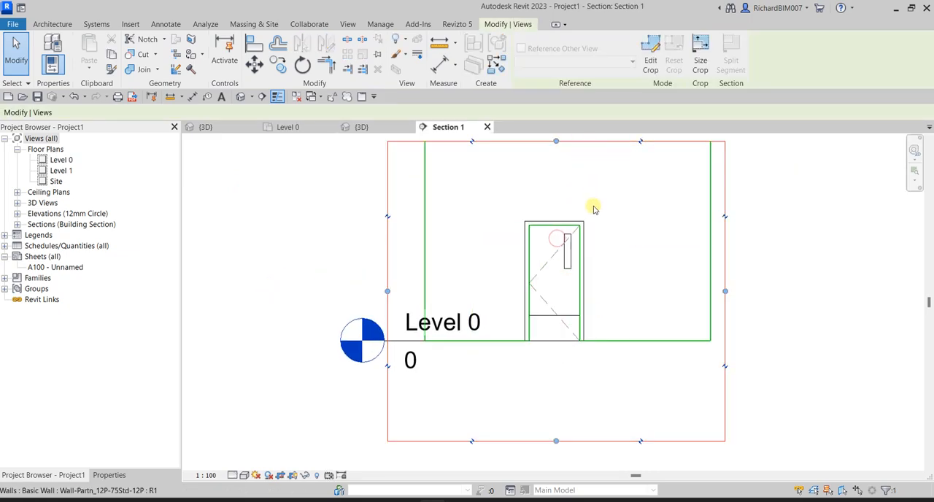
Raise the lower edge of the section's crop region to just below Level 0, display the section in colour and deselect the crop
{"action": "scroll", "coordinate": [563, 323], "scroll_direction": "up", "scroll_amount": 4}
{"action": "scroll", "coordinate": [560, 377], "scroll_direction": "down", "scroll_amount": 3}
{"action": "scroll", "coordinate": [559, 439], "scroll_direction": "up", "scroll_amount": 1}
{"action": "middle_click_drag", "start_coordinate": [558, 467], "coordinate": [563, 393]}
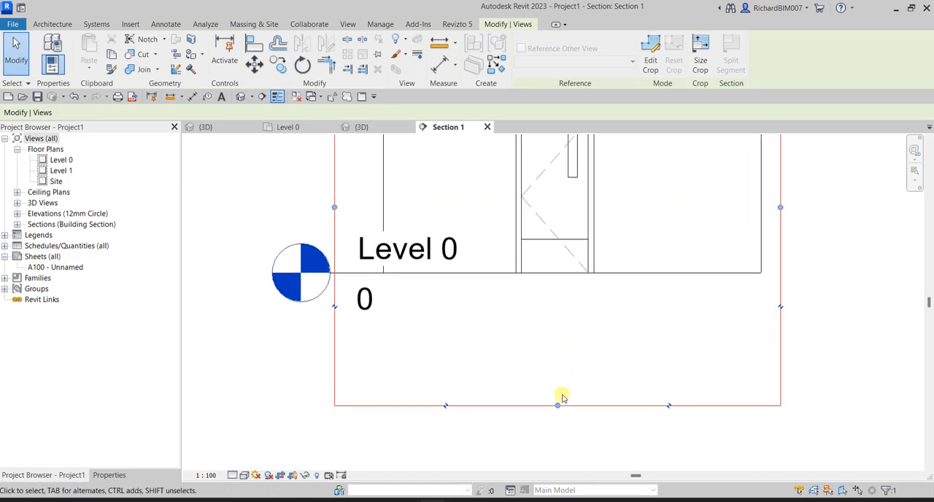
{"action": "left_click_drag", "start_coordinate": [559, 407], "coordinate": [569, 290]}
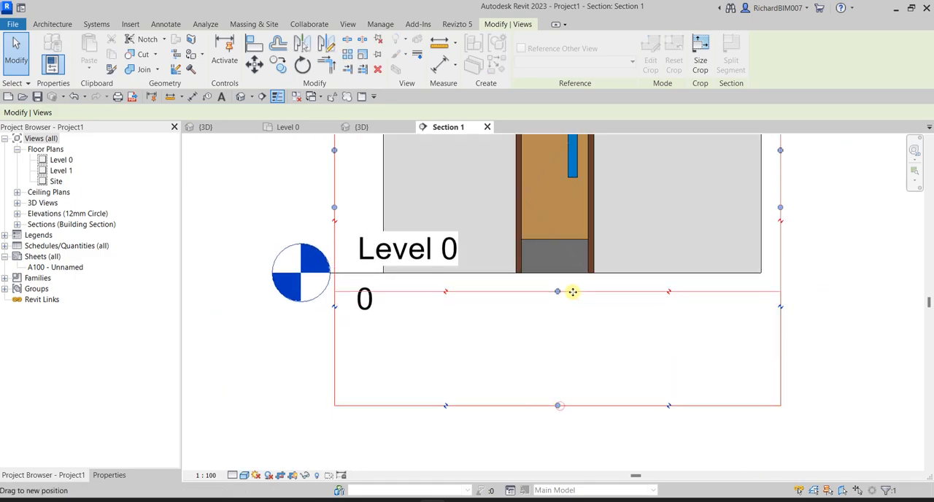
{"action": "scroll", "coordinate": [569, 425], "scroll_direction": "up", "scroll_amount": 3}
{"action": "left_click", "coordinate": [688, 428]}
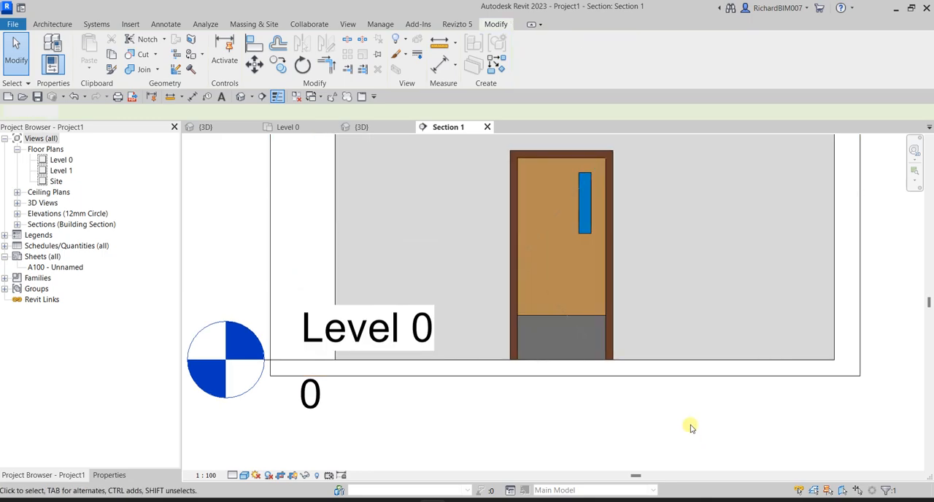
Test the door's Kick visibility in the section by turning it off, checking the deselected door, and turning it on again
{"action": "left_click", "coordinate": [577, 319]}
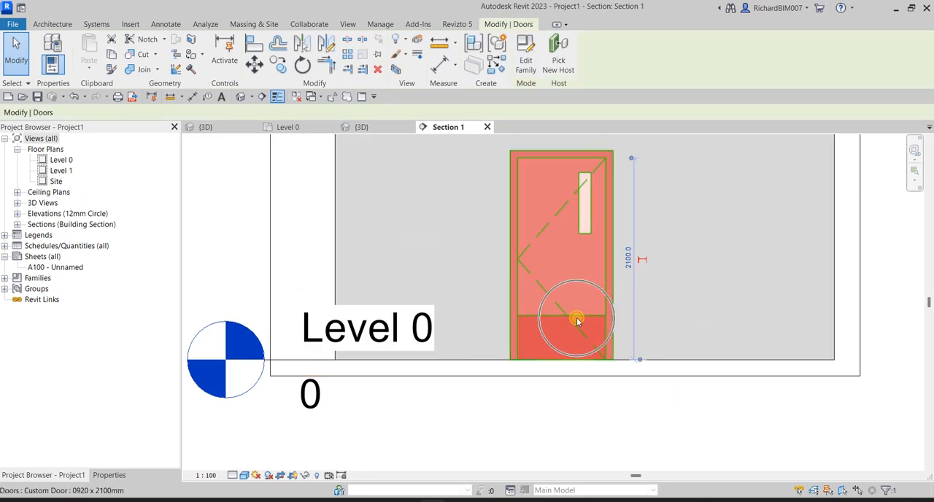
{"action": "left_click", "coordinate": [119, 476]}
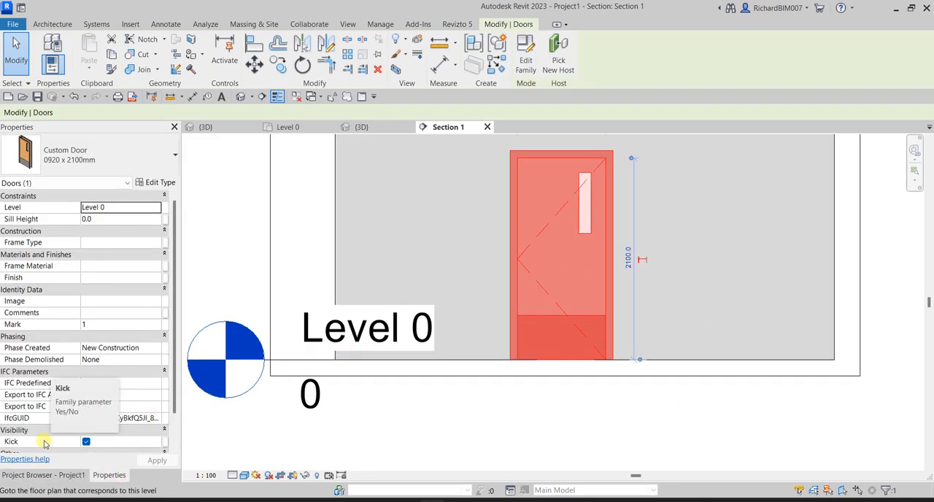
{"action": "left_click", "coordinate": [86, 441]}
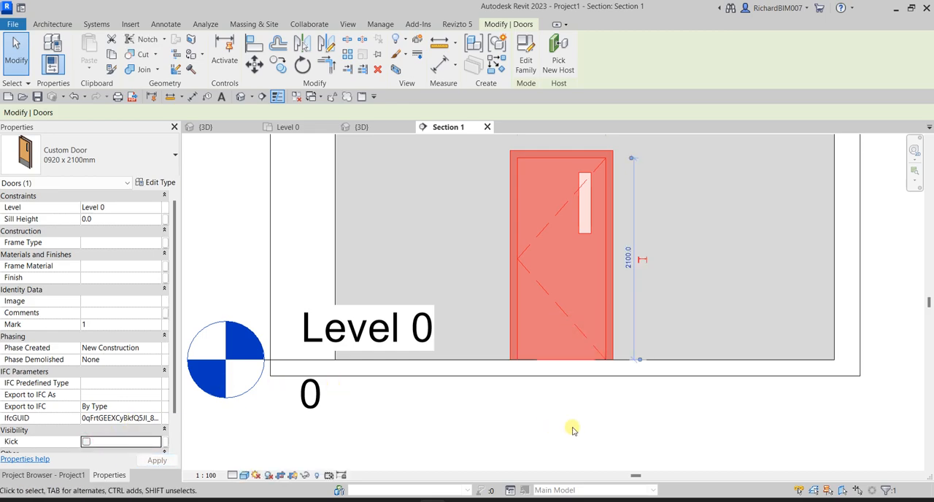
{"action": "left_click", "coordinate": [572, 428]}
{"action": "left_click", "coordinate": [585, 343]}
{"action": "left_click", "coordinate": [86, 441]}
{"action": "left_click", "coordinate": [595, 429]}
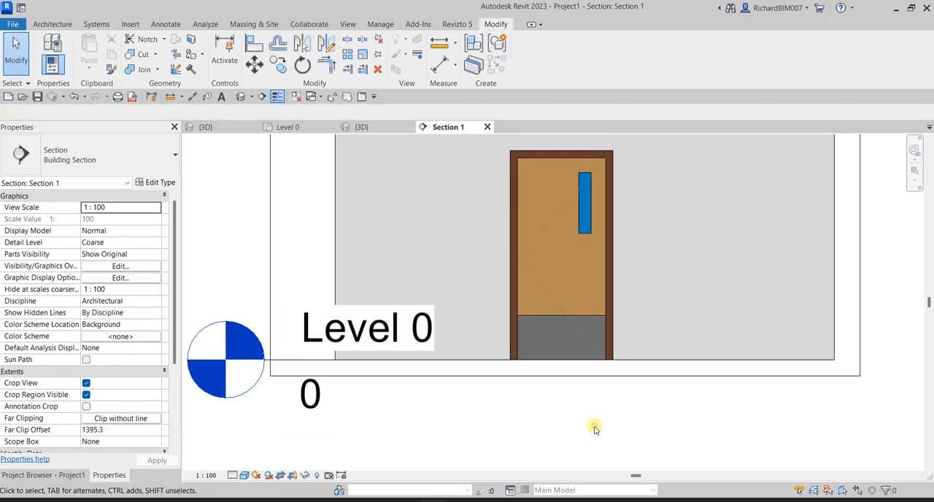
Review the Custom Door's type parameters, including Kick Height and Width, and close them with the door deselected
{"action": "left_click", "coordinate": [548, 335]}
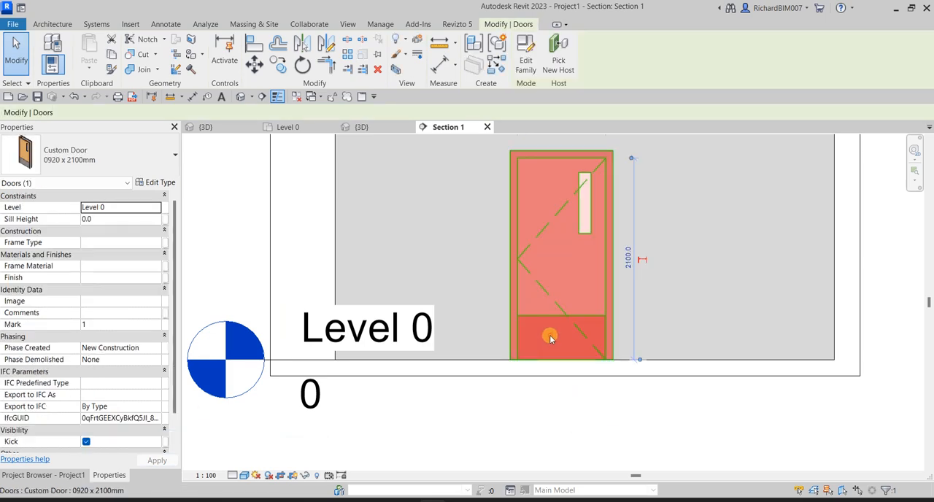
{"action": "left_click", "coordinate": [161, 183]}
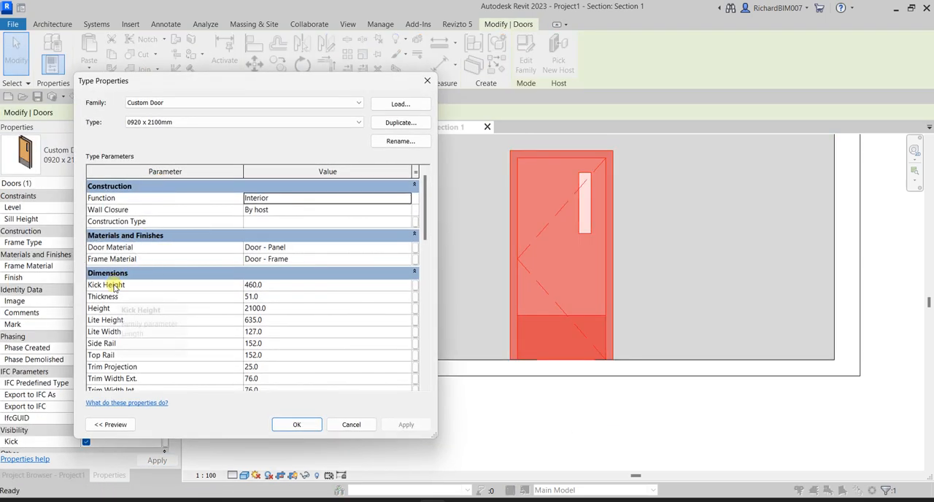
{"action": "scroll", "coordinate": [129, 298], "scroll_direction": "down", "scroll_amount": 1}
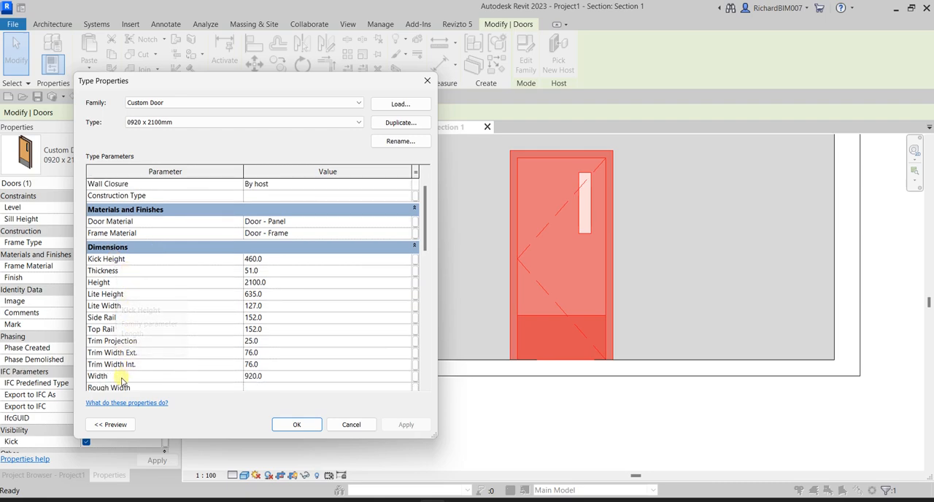
{"action": "left_click", "coordinate": [297, 424]}
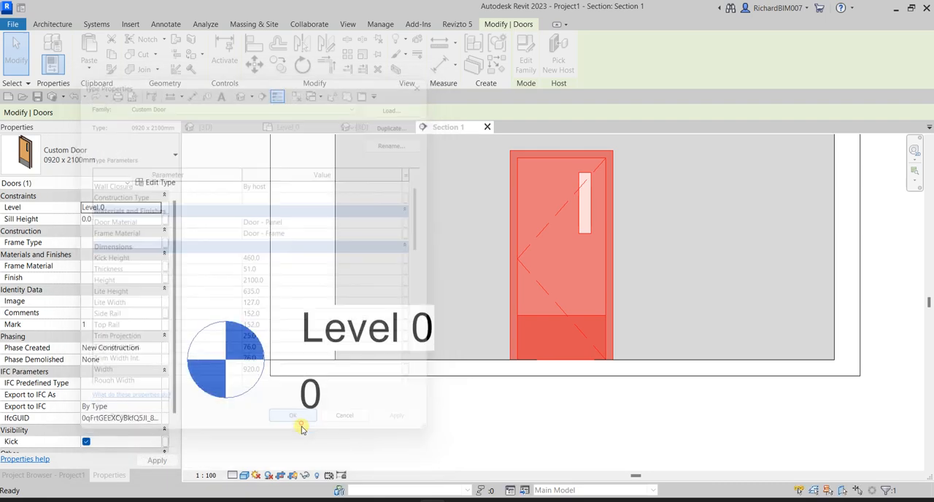
{"action": "left_click", "coordinate": [595, 418]}
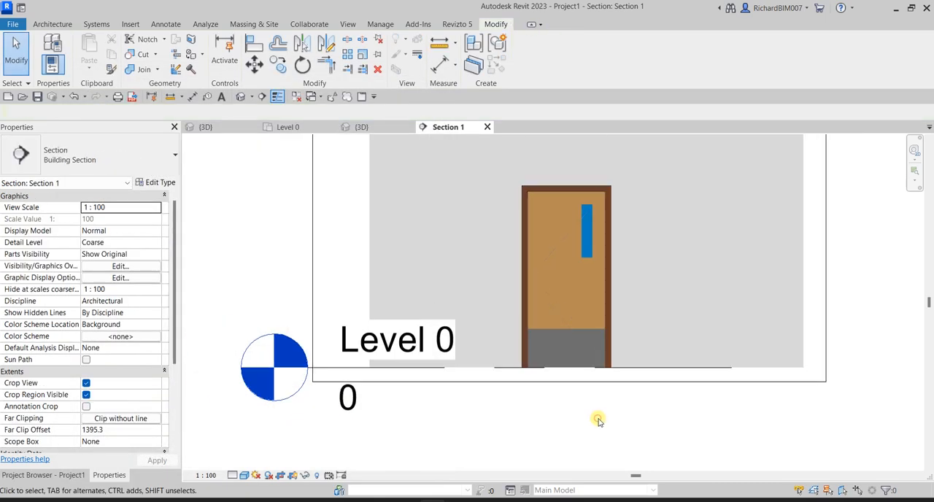
Check the project's 3D view and Level 0 plan, return to the Custom Door family and open its Interior elevation
{"action": "left_click", "coordinate": [371, 126]}
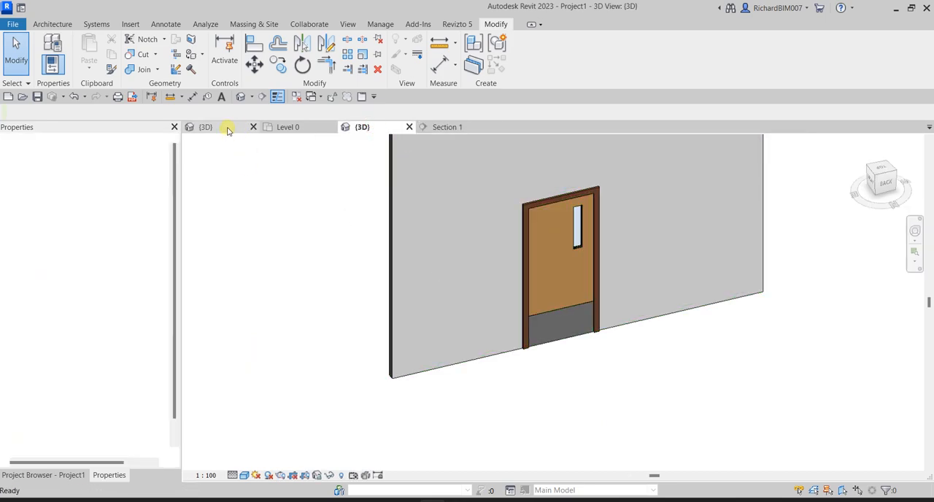
{"action": "left_click", "coordinate": [227, 130]}
{"action": "left_click", "coordinate": [306, 126]}
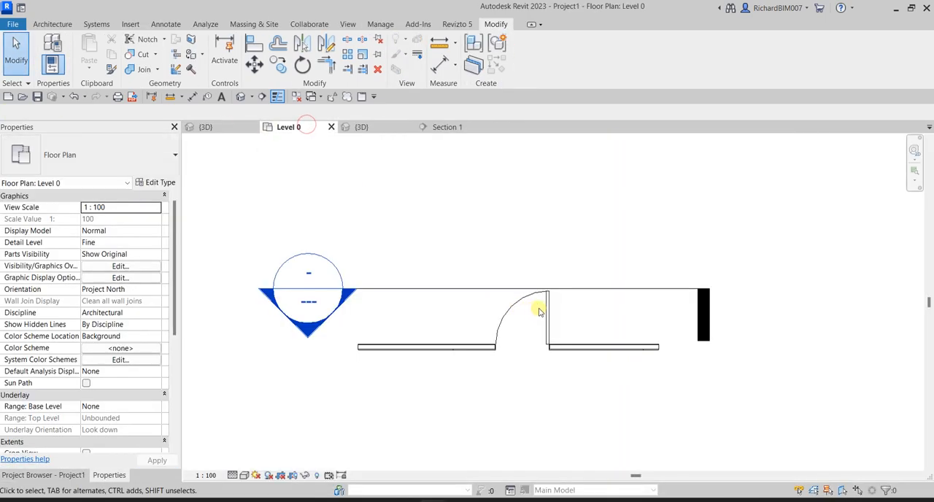
{"action": "left_click", "coordinate": [222, 128]}
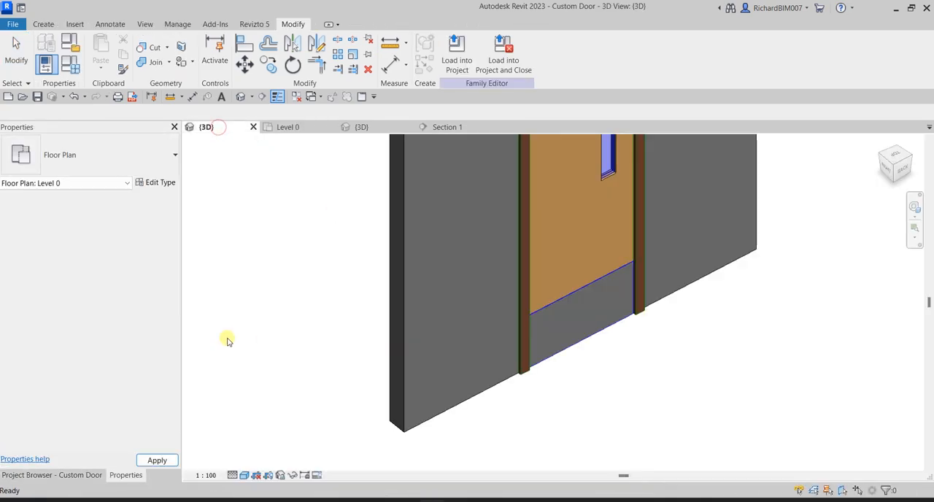
{"action": "left_click", "coordinate": [94, 475]}
{"action": "double_click", "coordinate": [52, 214]}
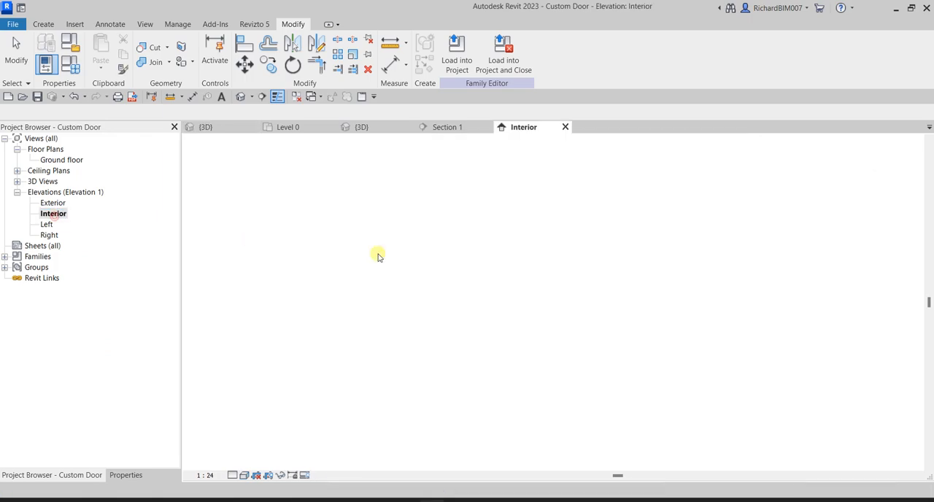
{"action": "scroll", "coordinate": [568, 410], "scroll_direction": "up", "scroll_amount": 3}
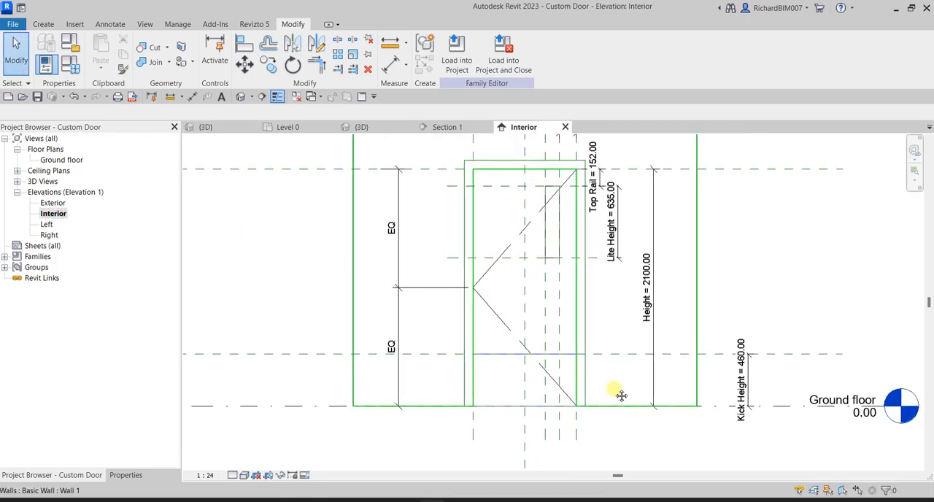
Close the inactive views, return to the project's Level 0 plan and open the project's default 3D view
{"action": "left_click", "coordinate": [296, 97]}
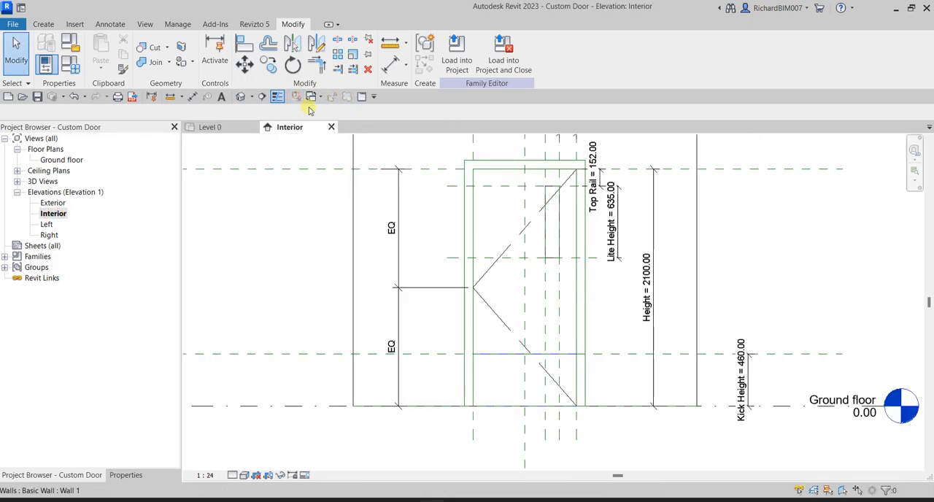
{"action": "left_click", "coordinate": [218, 128]}
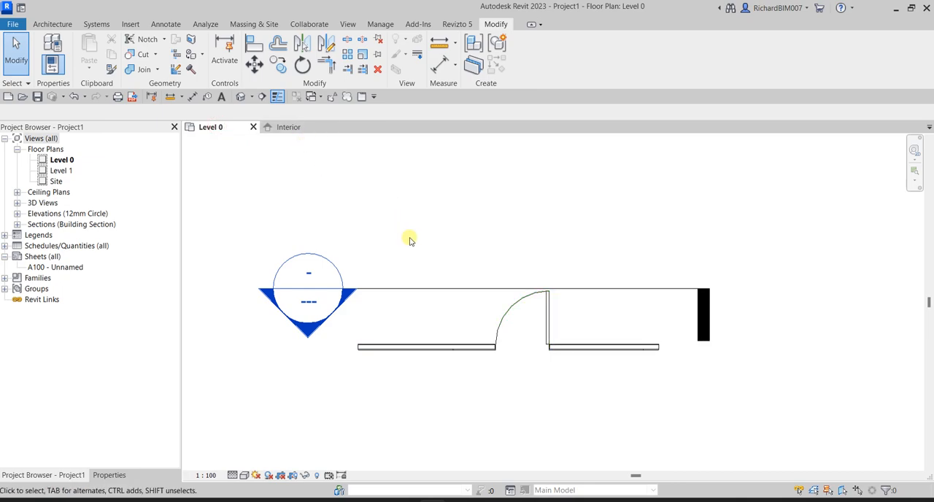
{"action": "left_click", "coordinate": [241, 97]}
{"action": "scroll", "coordinate": [546, 387], "scroll_direction": "up", "scroll_amount": 2}
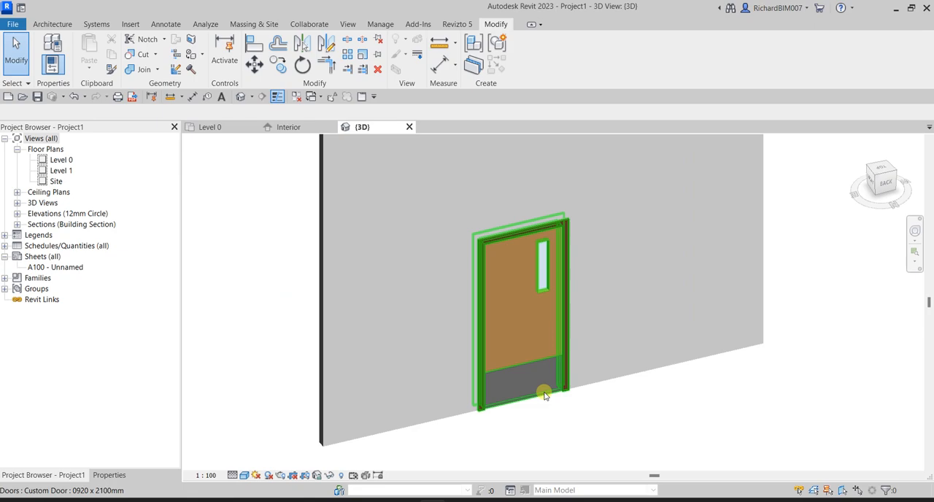
Tile the project's 3D and Level 0 views with the family's Interior elevation and zoom all of them to fit
{"action": "key", "text": "w"}
{"action": "key", "text": "t"}
{"action": "key", "text": "z"}
{"action": "key", "text": "a"}
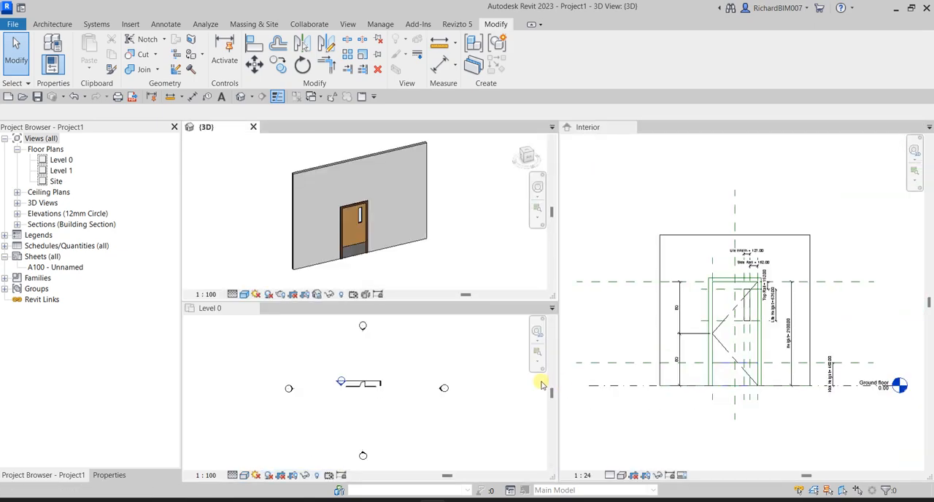